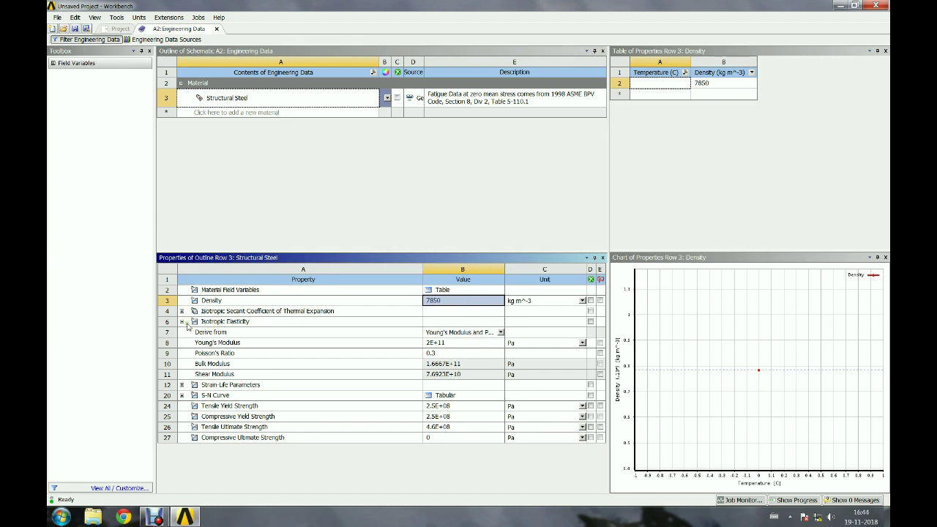
- Inspect Structural Steel's Isotropic Elasticity, Young's Modulus, Poisson's Ratio, S-N Curve and field variables
{"action": "left_click", "coordinate": [258, 323]}
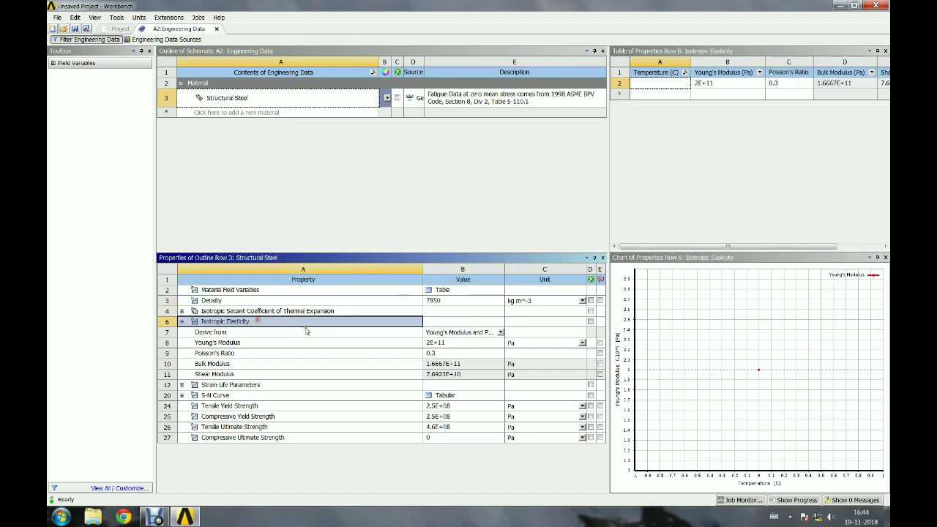
{"action": "left_click", "coordinate": [451, 346]}
{"action": "left_click", "coordinate": [450, 354]}
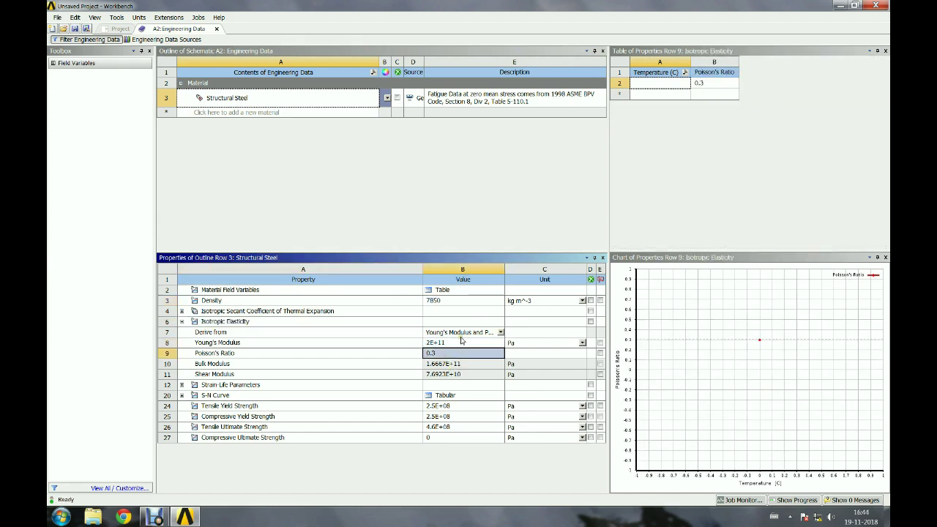
{"action": "left_click", "coordinate": [452, 396]}
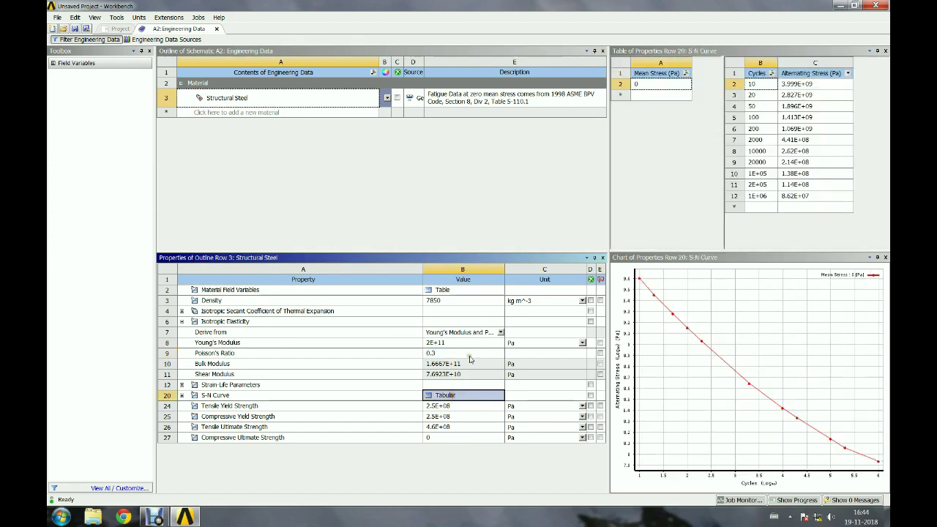
{"action": "left_click", "coordinate": [448, 291]}
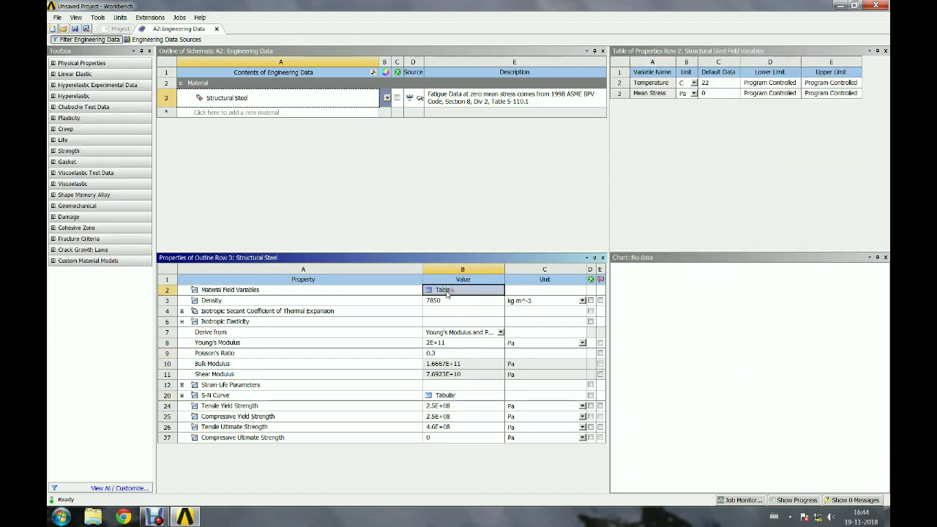
- Check the new-material row options, reselect Structural Steel, then close Engineering Data
{"action": "left_click", "coordinate": [247, 113]}
{"action": "right_click", "coordinate": [246, 117]}
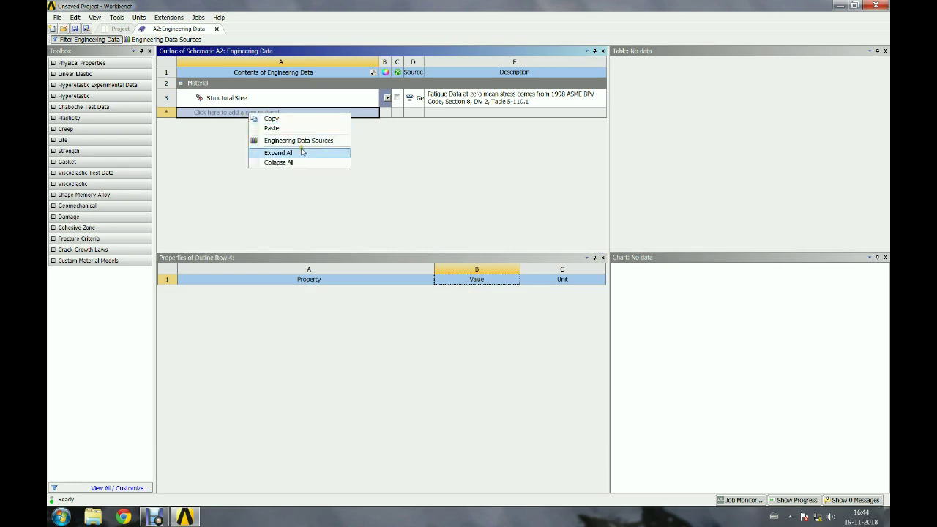
{"action": "left_click", "coordinate": [395, 155]}
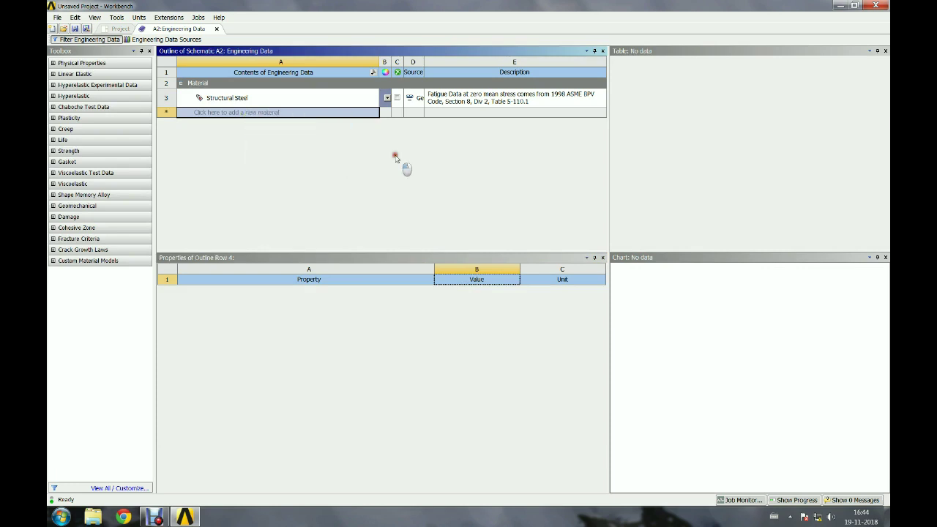
{"action": "left_click", "coordinate": [241, 98]}
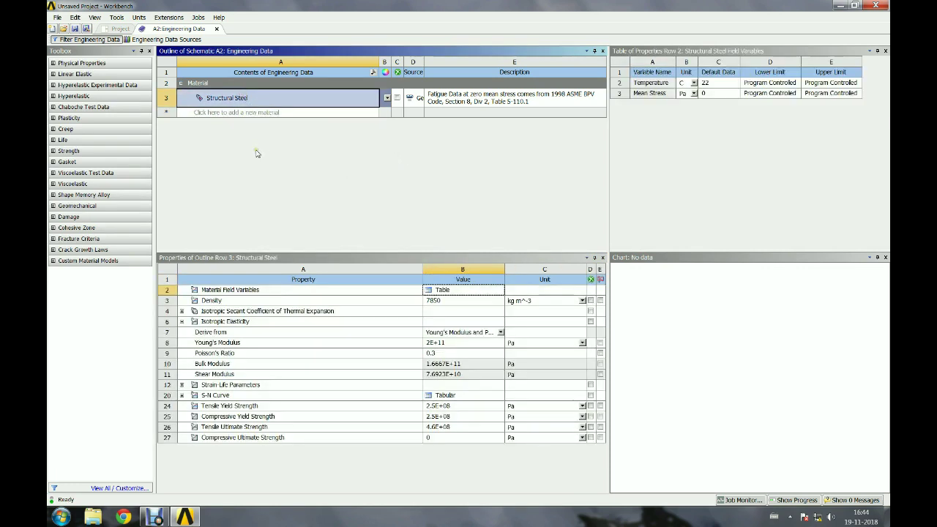
{"action": "left_click", "coordinate": [217, 28]}
- Create a new DesignModeler geometry from the Static Structural Geometry cell
{"action": "left_click", "coordinate": [227, 110]}
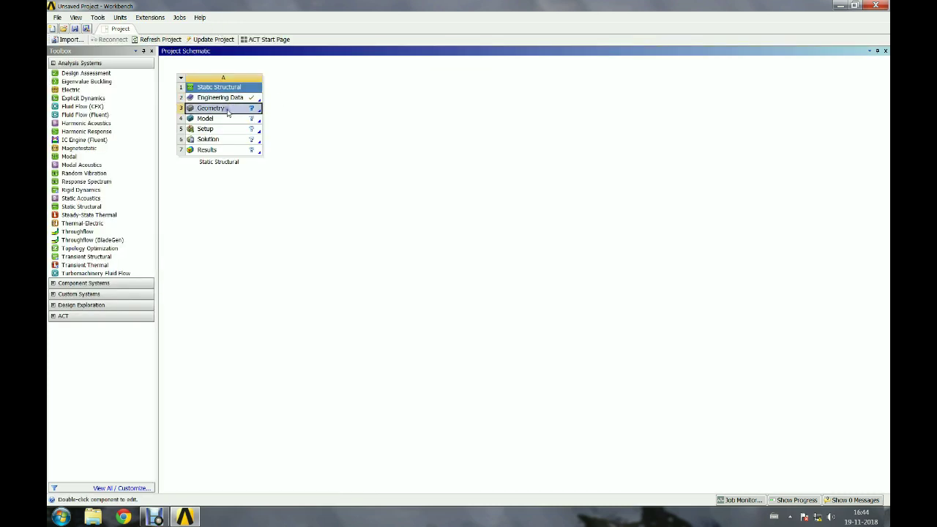
{"action": "right_click", "coordinate": [227, 110]}
{"action": "left_click", "coordinate": [300, 126]}
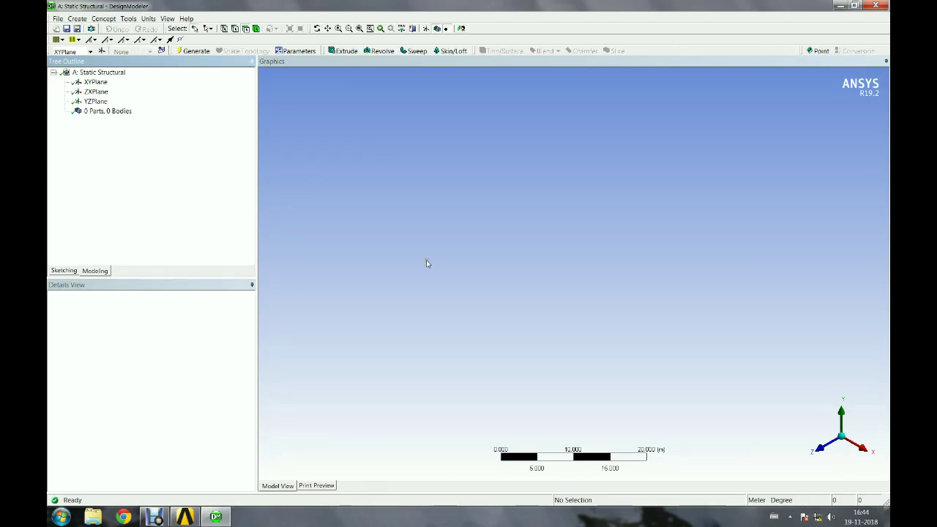
- Set the model units to Millimeter and sketch on the XYPlane viewed head-on
{"action": "left_click", "coordinate": [148, 18]}
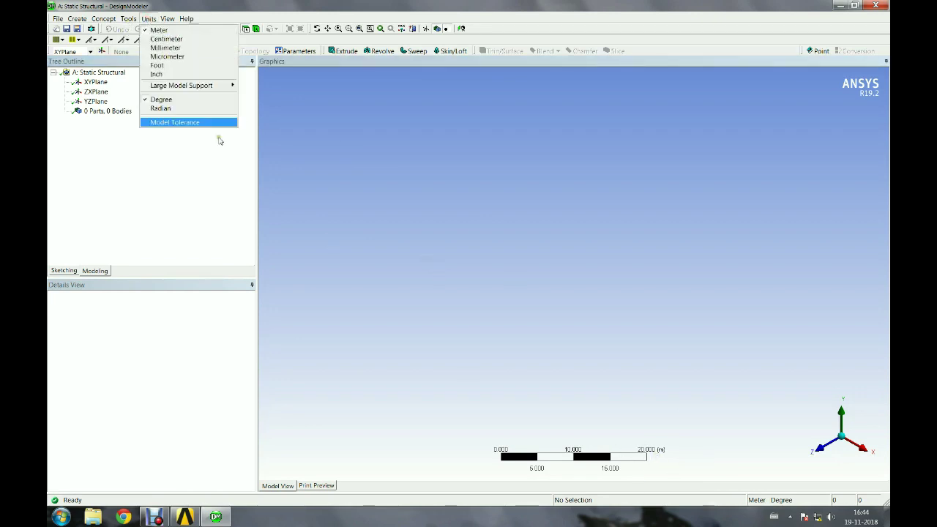
{"action": "left_click", "coordinate": [169, 48]}
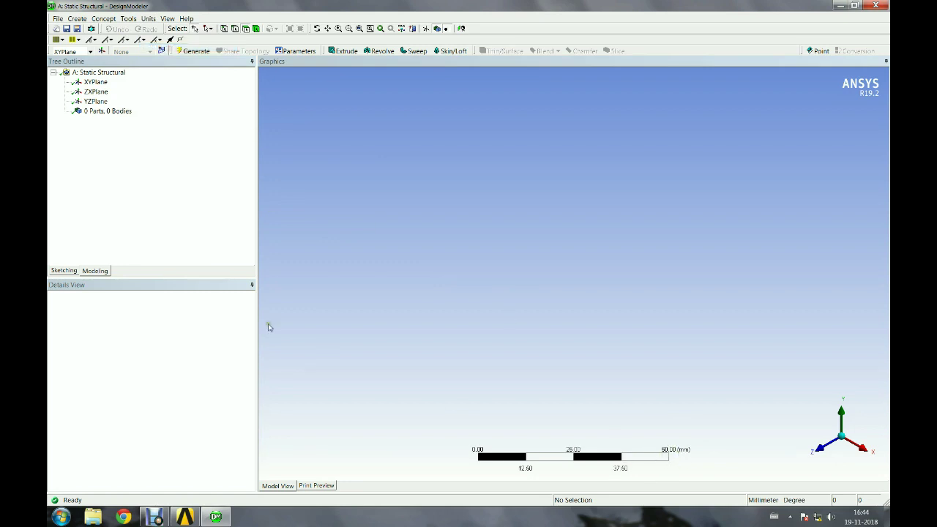
{"action": "left_click", "coordinate": [95, 82]}
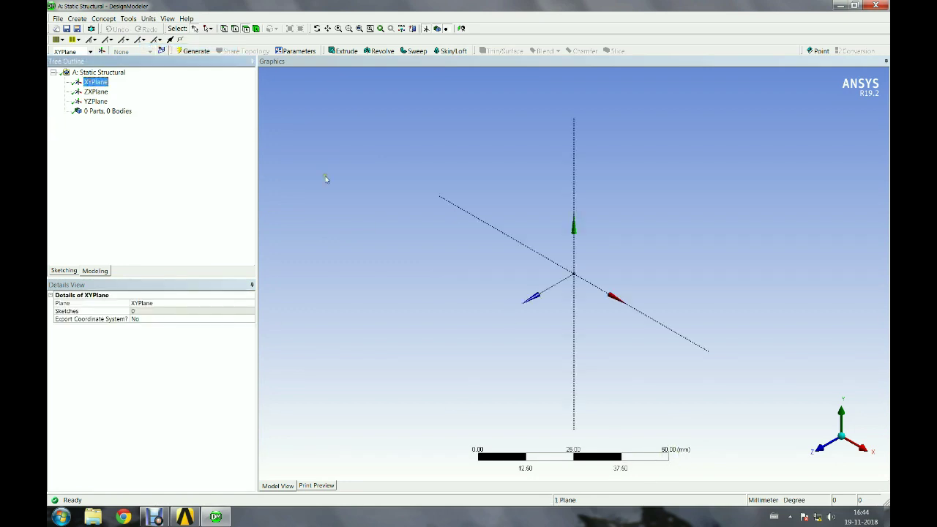
{"action": "left_click", "coordinate": [63, 271]}
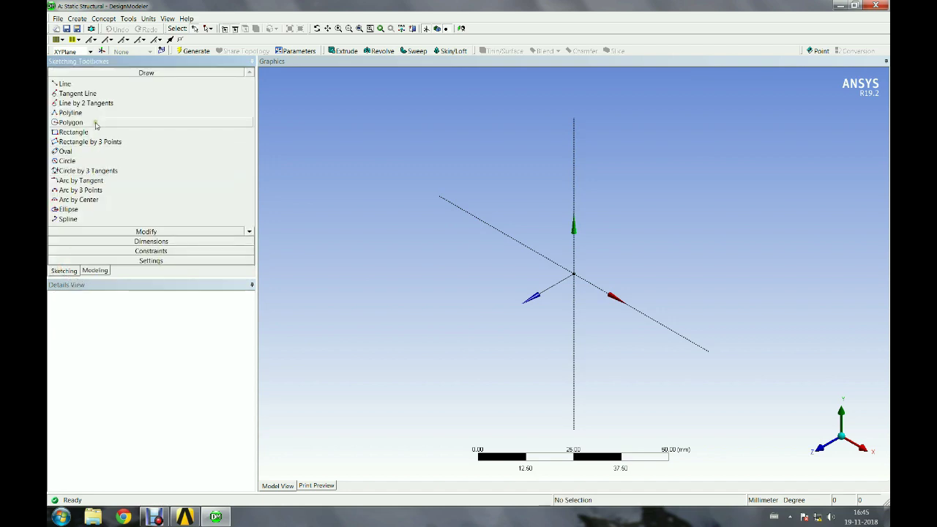
{"action": "right_click", "coordinate": [404, 230]}
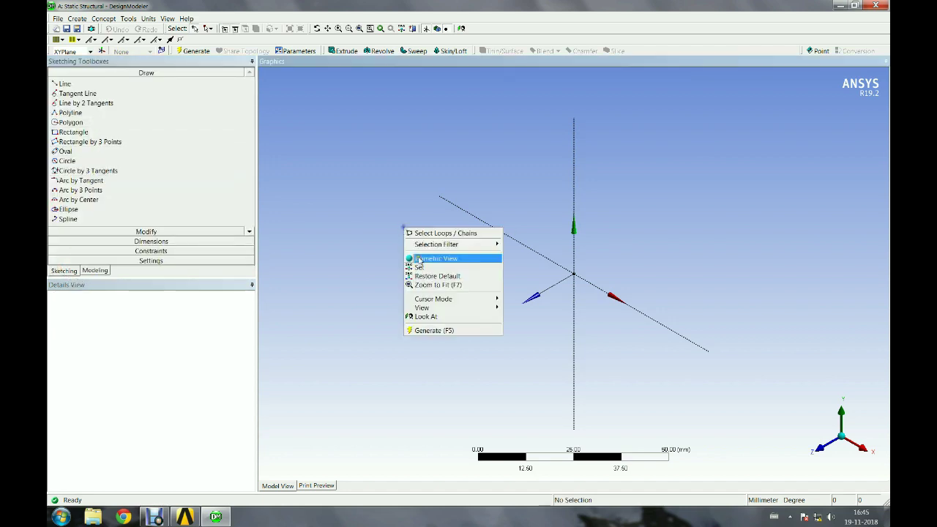
{"action": "left_click", "coordinate": [449, 319]}
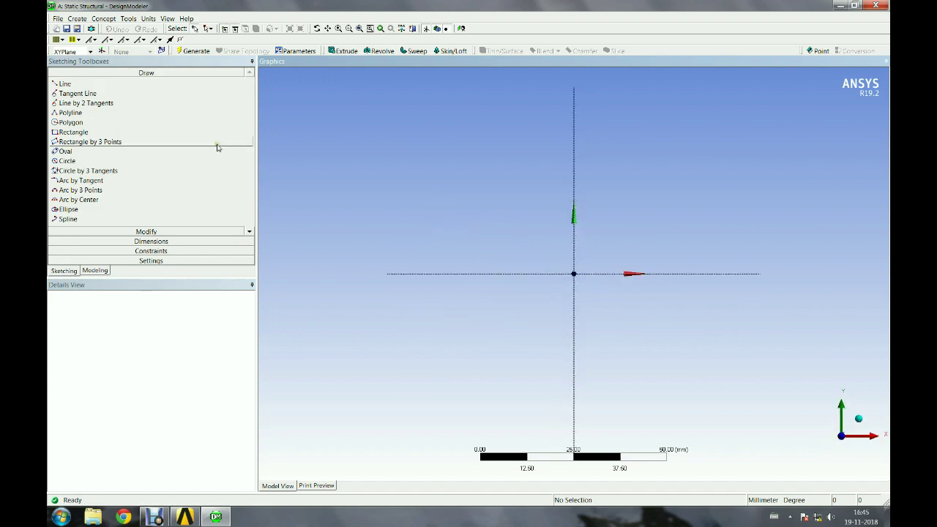
- Start a polyline tracing the H outline's top edges, upper notch and right side
{"action": "left_click", "coordinate": [71, 113]}
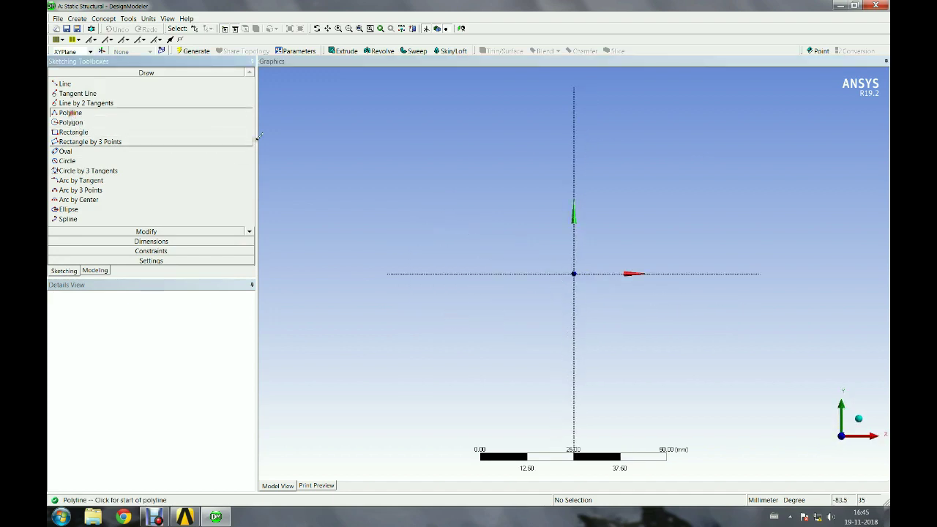
{"action": "left_click", "coordinate": [463, 179]}
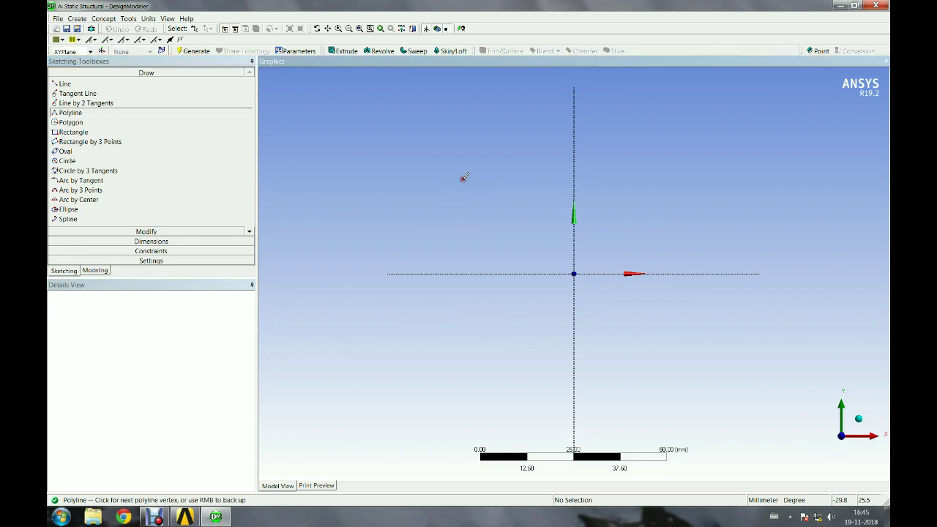
{"action": "left_click", "coordinate": [521, 179]}
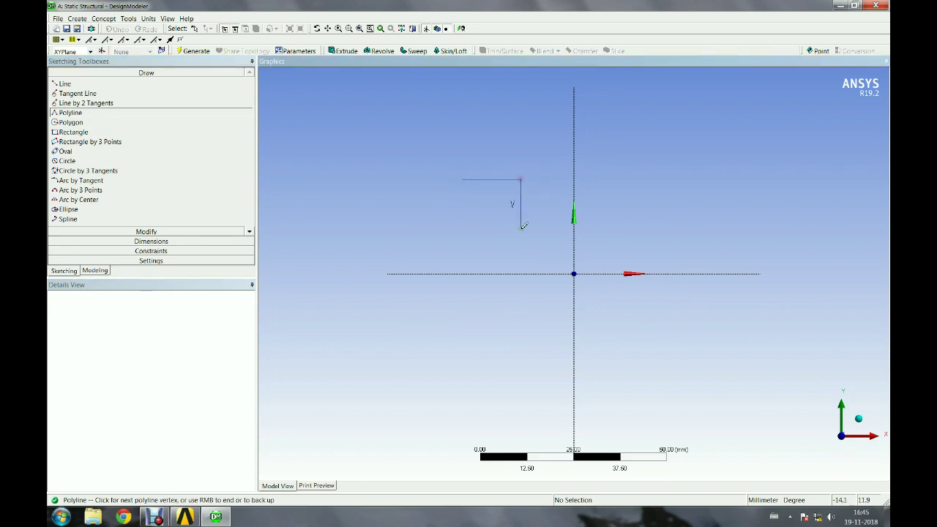
{"action": "left_click", "coordinate": [521, 220]}
{"action": "left_click", "coordinate": [629, 220]}
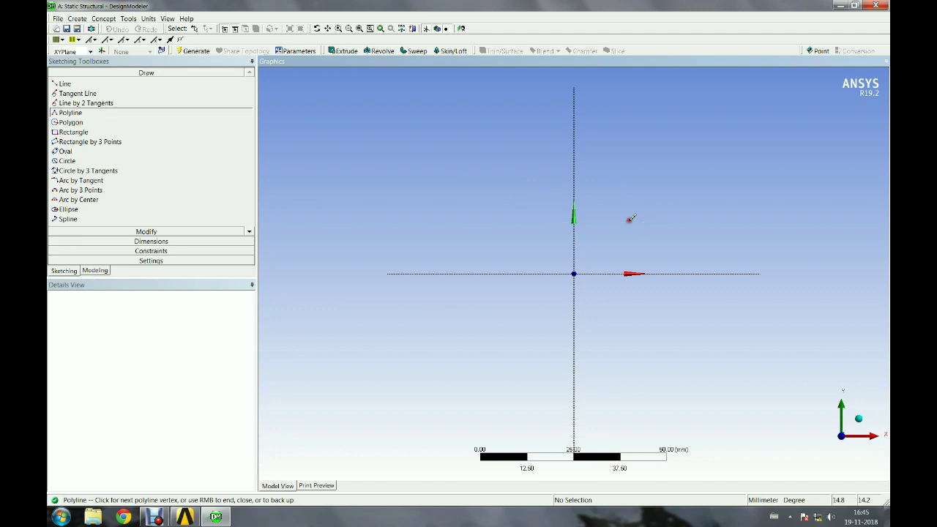
{"action": "left_click", "coordinate": [629, 179]}
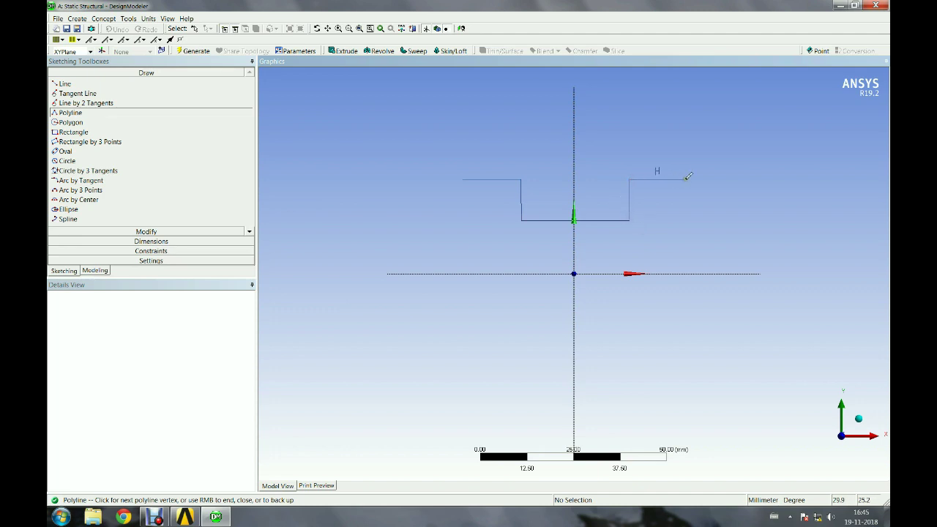
{"action": "left_click", "coordinate": [686, 178]}
{"action": "left_click", "coordinate": [686, 334]}
- Trace the H outline's lower notch and bottom edges, closing the 12-line polyline
{"action": "left_click", "coordinate": [633, 334]}
{"action": "left_click", "coordinate": [631, 300]}
{"action": "left_click", "coordinate": [521, 300]}
{"action": "left_click", "coordinate": [519, 343]}
{"action": "left_click", "coordinate": [450, 343]}
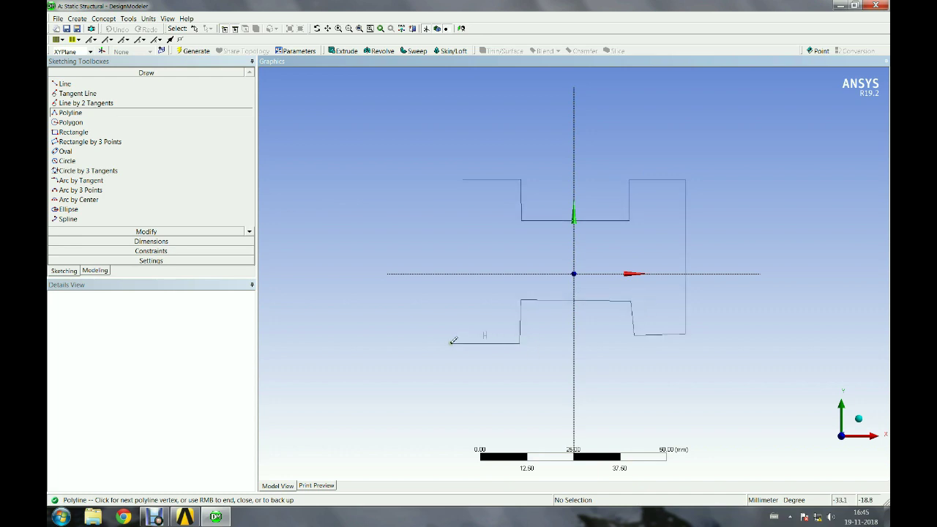
{"action": "right_click", "coordinate": [461, 180]}
{"action": "left_click", "coordinate": [503, 195]}
- Constrain the top edge horizontal and the outer and inner short edges vertical
{"action": "left_click", "coordinate": [137, 251]}
{"action": "left_click", "coordinate": [80, 125]}
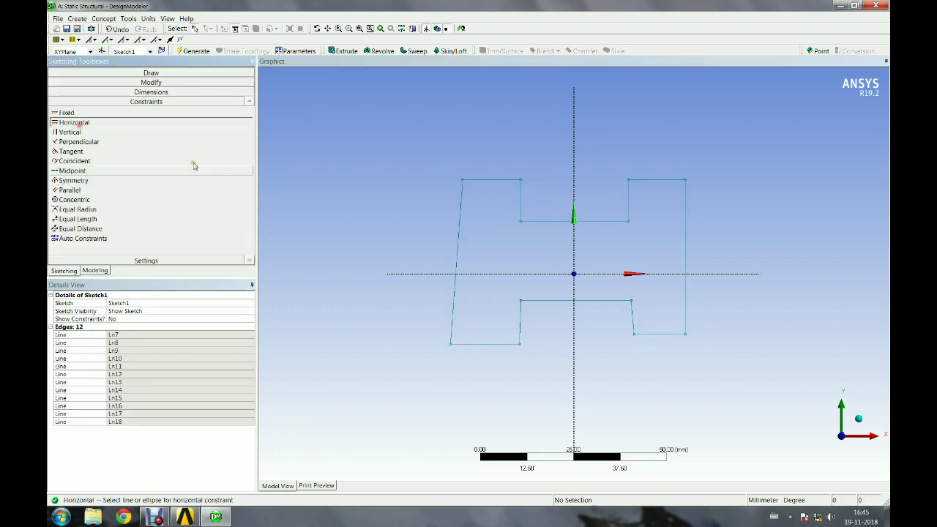
{"action": "left_click", "coordinate": [664, 179]}
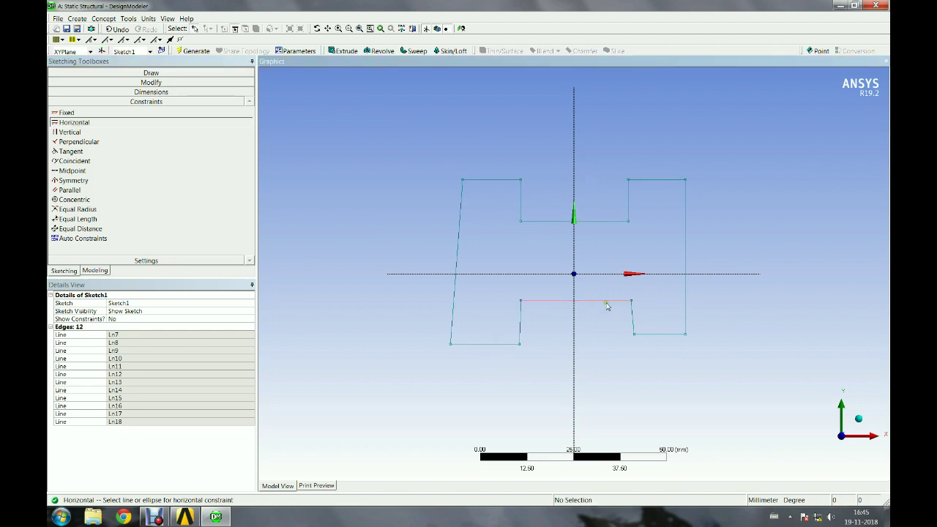
{"action": "left_click", "coordinate": [70, 131]}
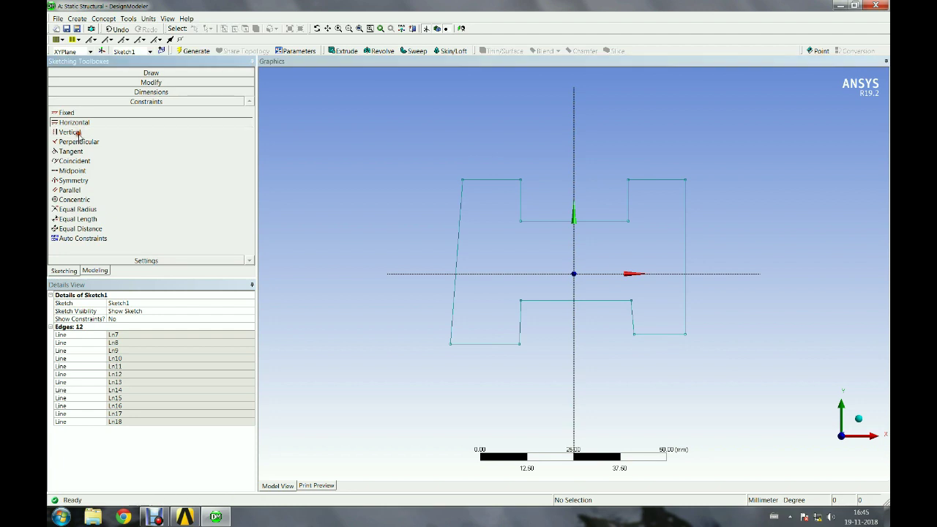
{"action": "left_click", "coordinate": [462, 230]}
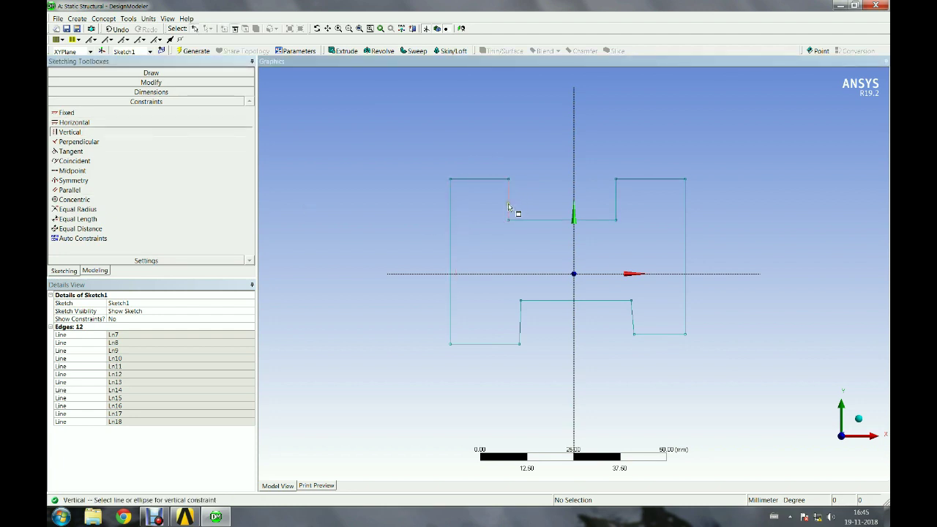
{"action": "left_click", "coordinate": [521, 330]}
{"action": "left_click", "coordinate": [630, 315]}
{"action": "left_click", "coordinate": [615, 208]}
{"action": "left_click", "coordinate": [680, 222]}
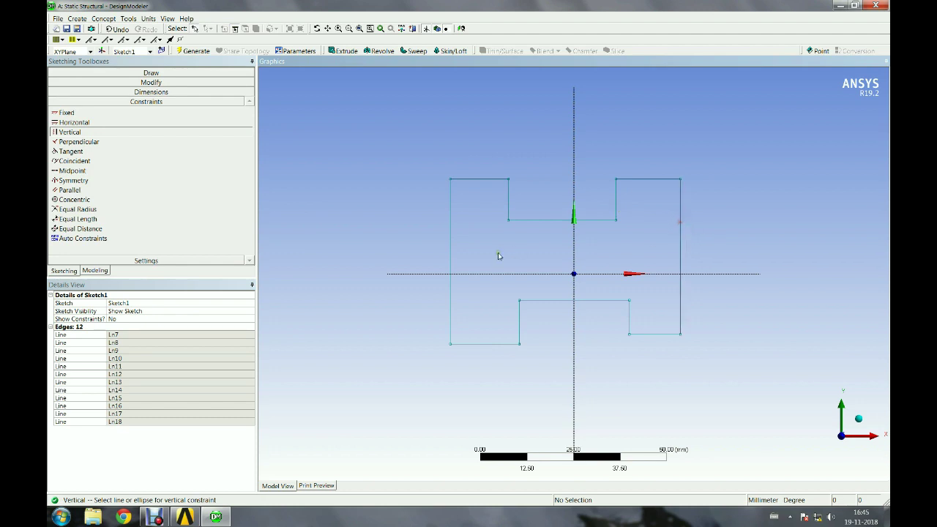
- Align the upper and lower inner edges and level the top and bottom edges with Coincident
{"action": "left_click", "coordinate": [73, 161]}
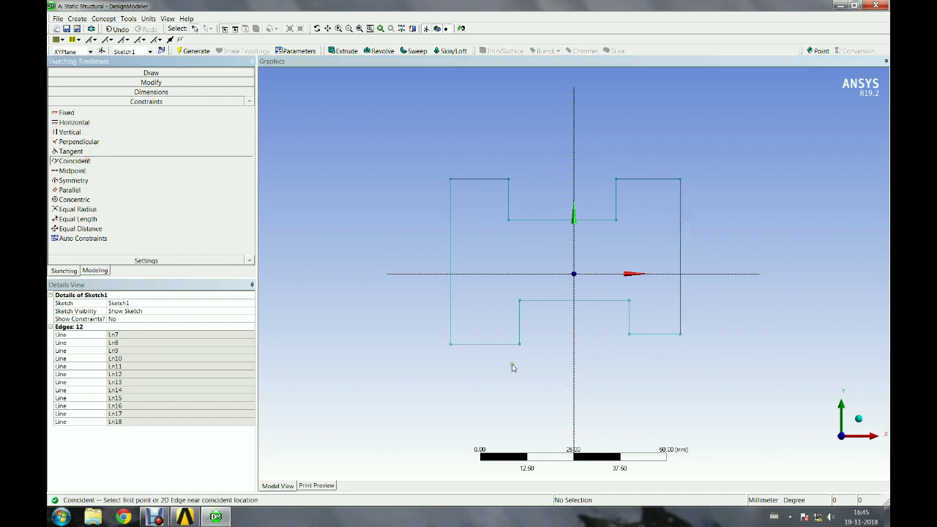
{"action": "left_click", "coordinate": [517, 326]}
{"action": "left_click", "coordinate": [508, 203]}
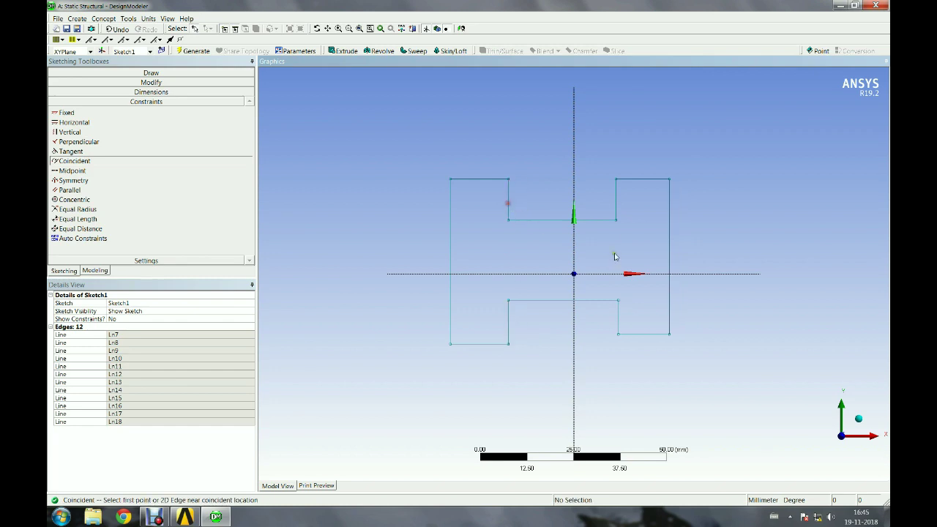
{"action": "left_click", "coordinate": [620, 206]}
{"action": "left_click", "coordinate": [618, 326]}
{"action": "left_click", "coordinate": [479, 343]}
{"action": "left_click", "coordinate": [635, 334]}
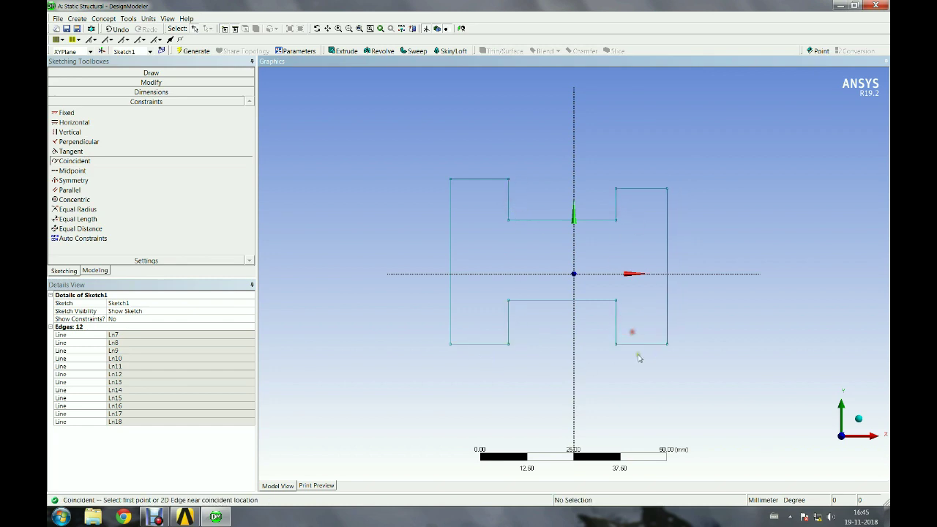
{"action": "left_click", "coordinate": [633, 189]}
{"action": "left_click", "coordinate": [492, 180]}
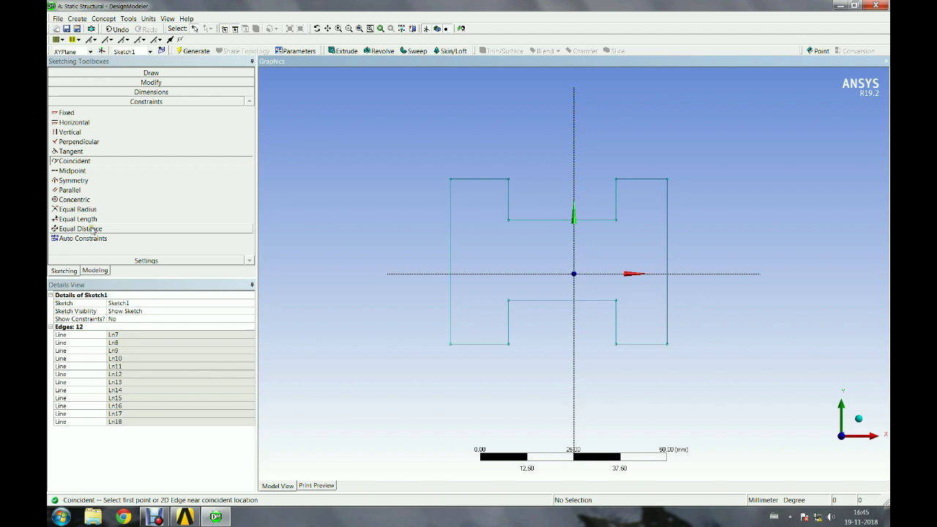
{"action": "left_click", "coordinate": [136, 92]}
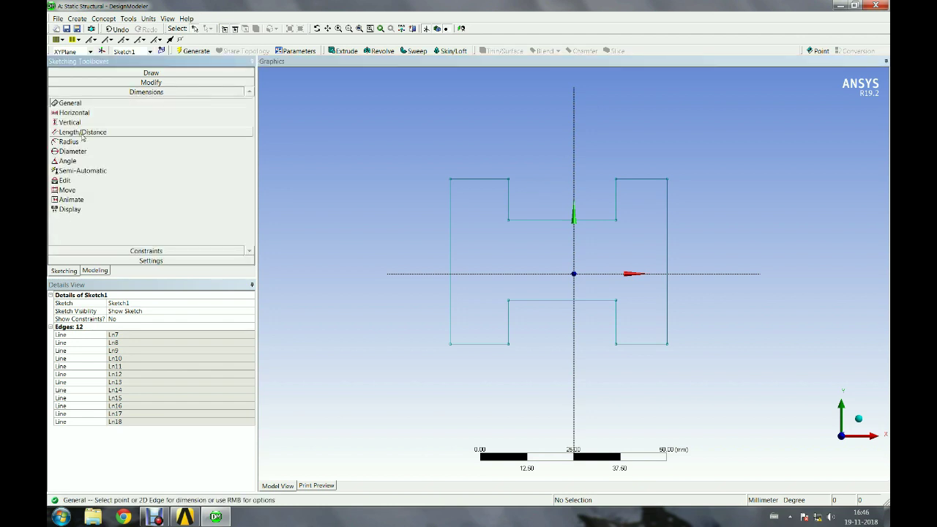
- Dimension the overall width L1 at 60 mm and left leg width L2 at 15 mm
{"action": "left_click", "coordinate": [82, 133]}
{"action": "left_click", "coordinate": [450, 320]}
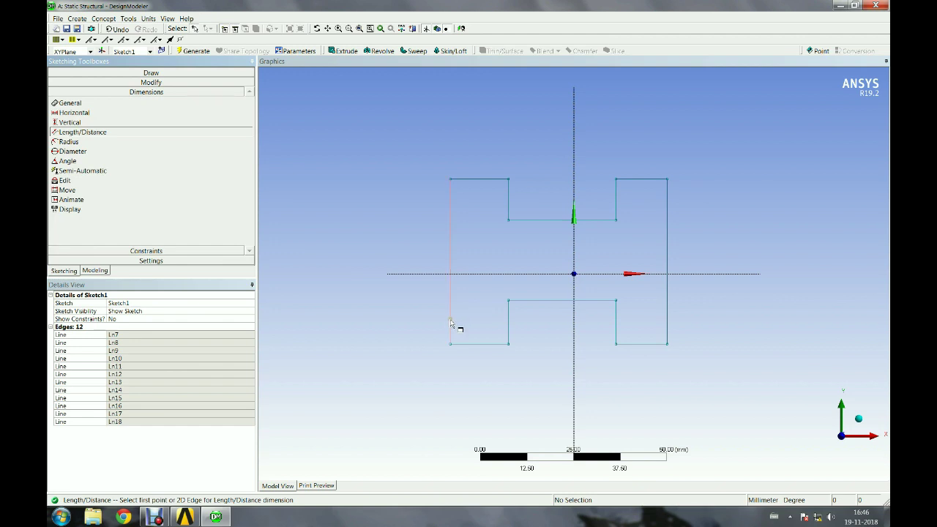
{"action": "left_click", "coordinate": [667, 320]}
{"action": "left_click", "coordinate": [596, 387]}
{"action": "left_click", "coordinate": [146, 335]}
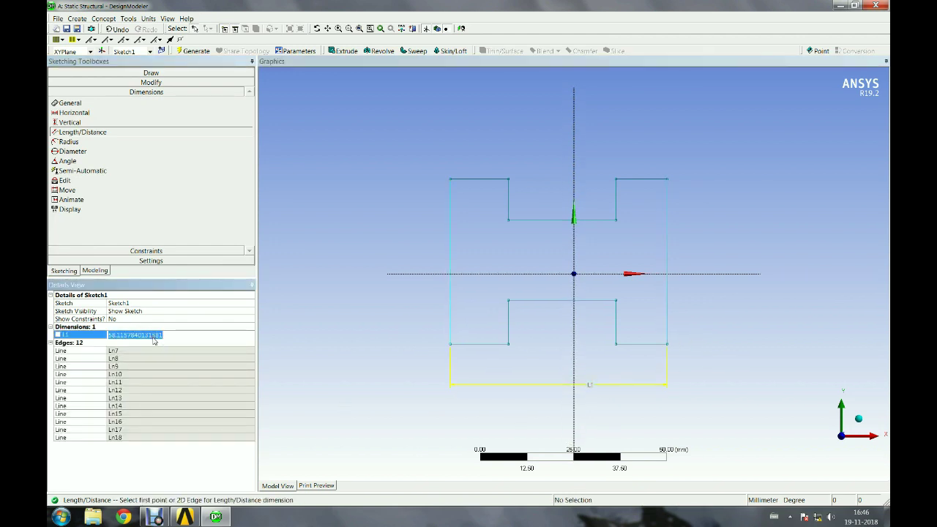
{"action": "type", "text": "60"}
{"action": "key", "text": "Return"}
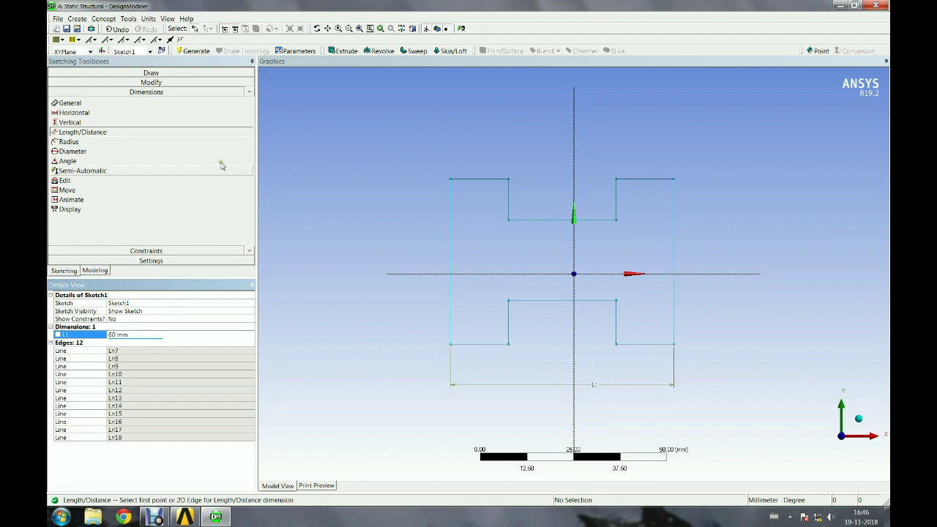
{"action": "left_click", "coordinate": [77, 133]}
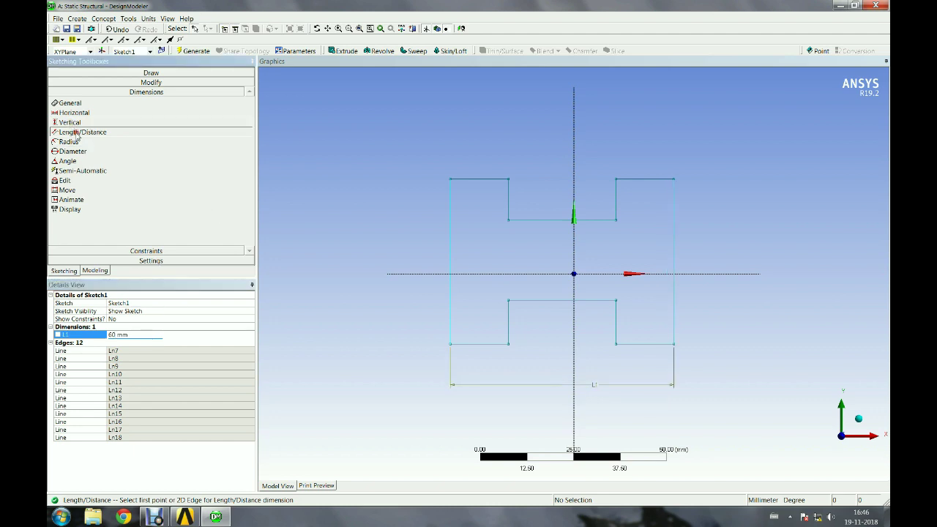
{"action": "left_click", "coordinate": [451, 305]}
{"action": "left_click", "coordinate": [509, 322]}
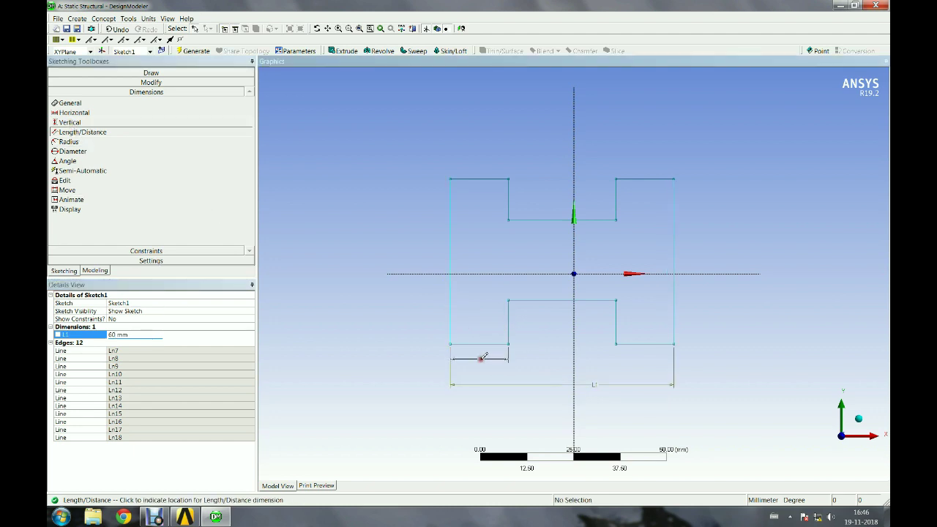
{"action": "left_click", "coordinate": [485, 359]}
{"action": "left_click", "coordinate": [149, 343]}
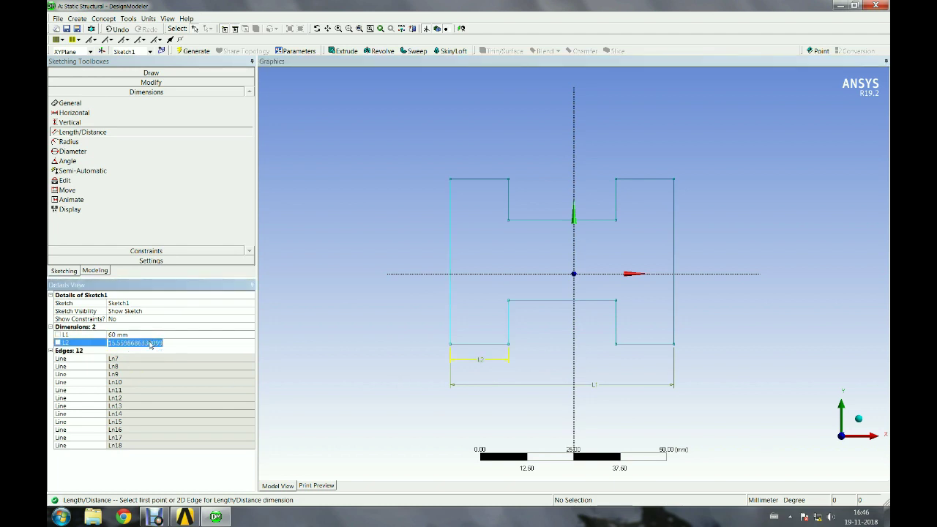
{"action": "type", "text": "15"}
{"action": "key", "text": "Return"}
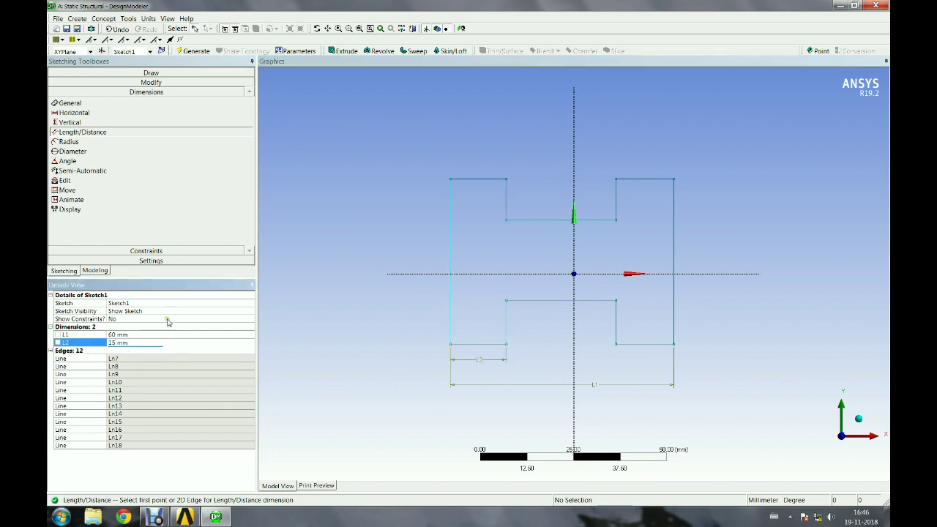
- Dimension the gap between legs L3 at 30 mm and axis offset L4 at 30 mm
{"action": "left_click", "coordinate": [505, 317]}
{"action": "left_click", "coordinate": [616, 331]}
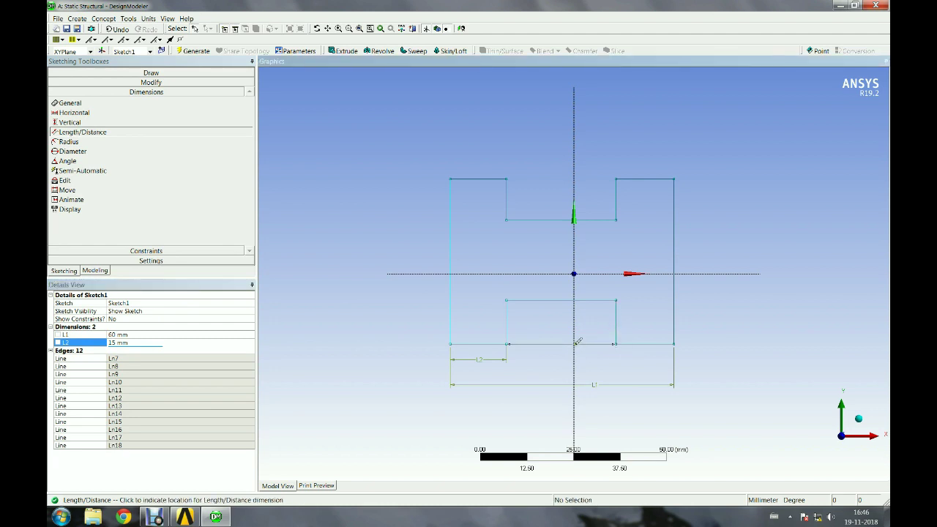
{"action": "left_click", "coordinate": [547, 355]}
{"action": "left_click", "coordinate": [142, 351]}
{"action": "type", "text": "30"}
{"action": "key", "text": "Return"}
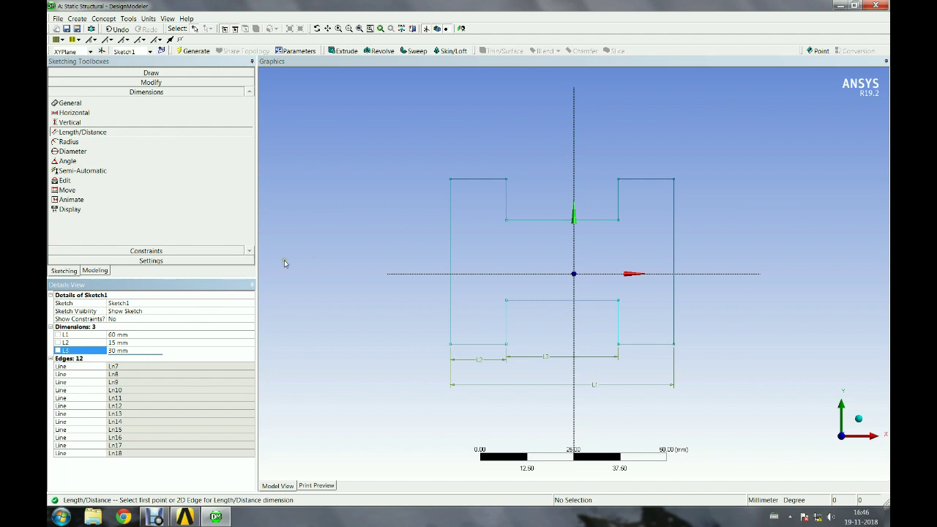
{"action": "left_click", "coordinate": [574, 238]}
{"action": "left_click", "coordinate": [450, 246]}
{"action": "left_click", "coordinate": [505, 408]}
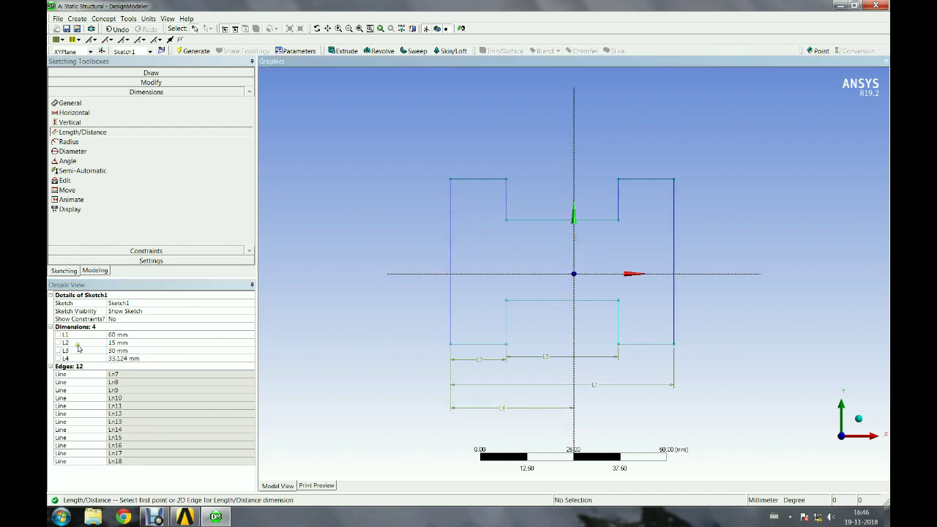
{"action": "left_click", "coordinate": [150, 359]}
{"action": "type", "text": "30"}
{"action": "key", "text": "Return"}
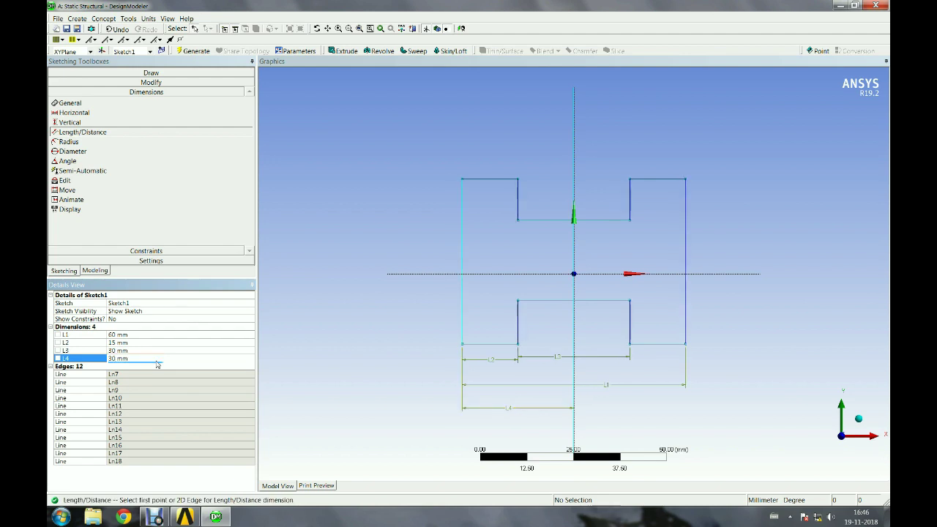
- Dimension the crossbar height L5 at 20 mm and its axis offset L6 at 10 mm
{"action": "left_click", "coordinate": [605, 300]}
{"action": "left_click", "coordinate": [612, 219]}
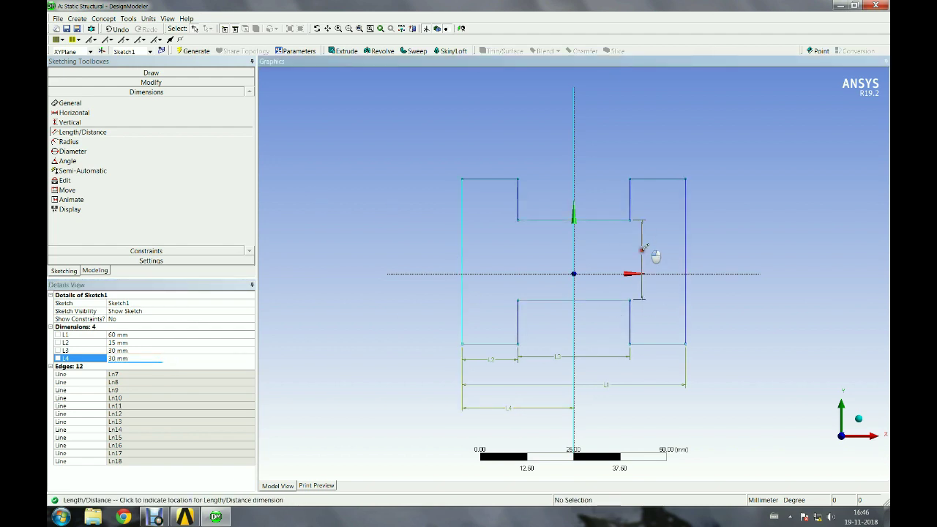
{"action": "left_click", "coordinate": [642, 249]}
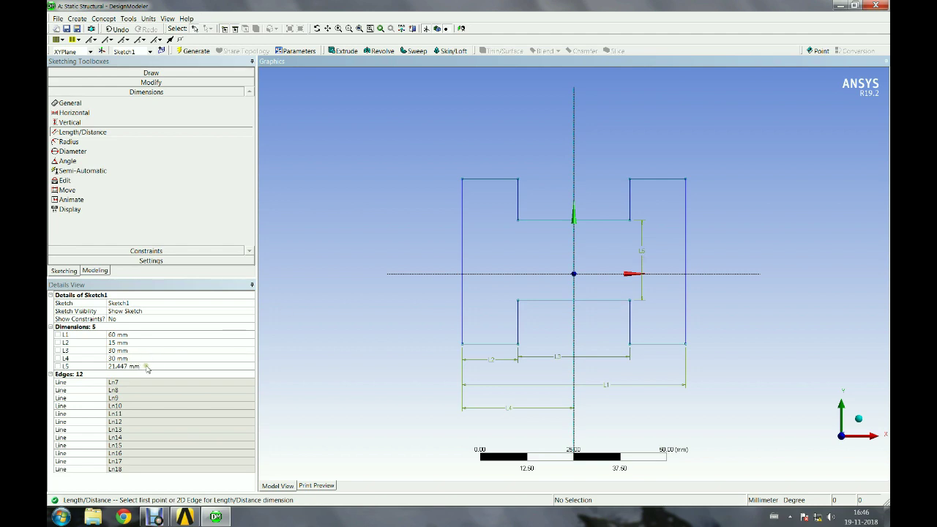
{"action": "left_click", "coordinate": [144, 366]}
{"action": "type", "text": "20"}
{"action": "key", "text": "Return"}
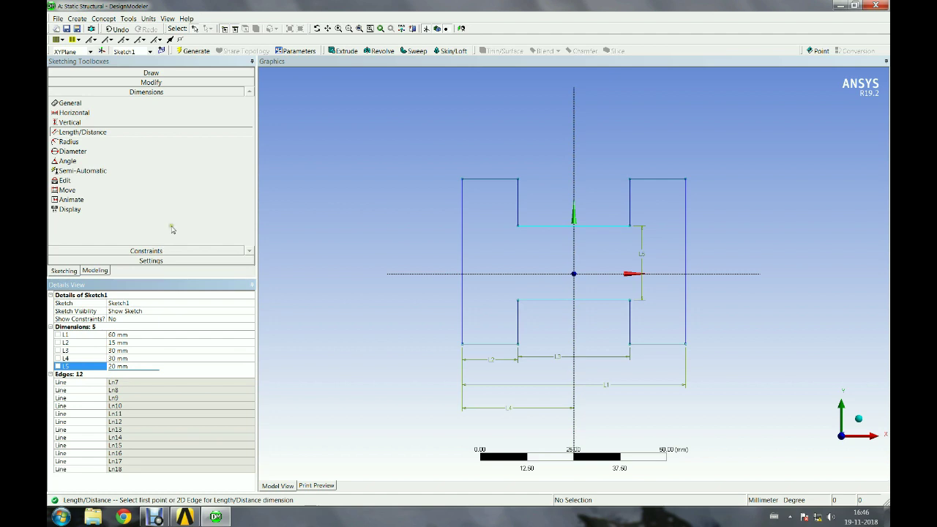
{"action": "left_click", "coordinate": [617, 274]}
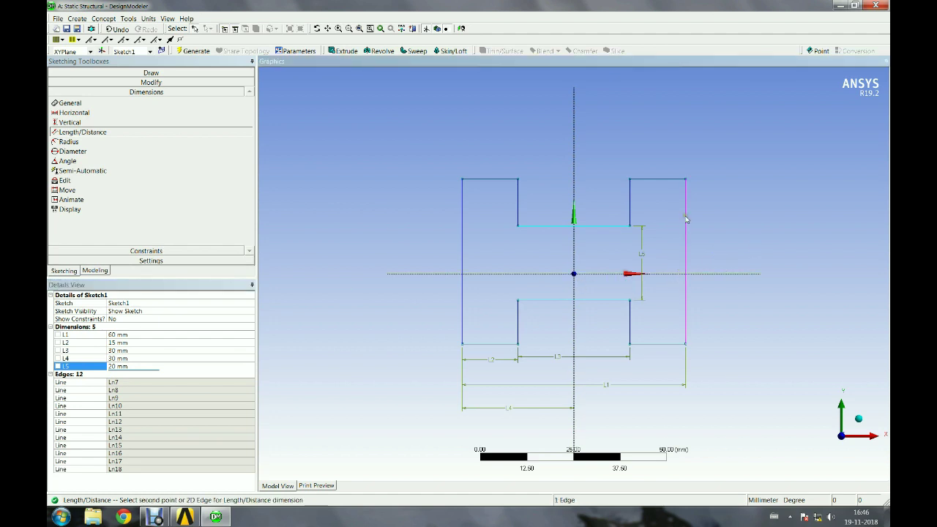
{"action": "left_click", "coordinate": [613, 227]}
{"action": "left_click", "coordinate": [606, 249]}
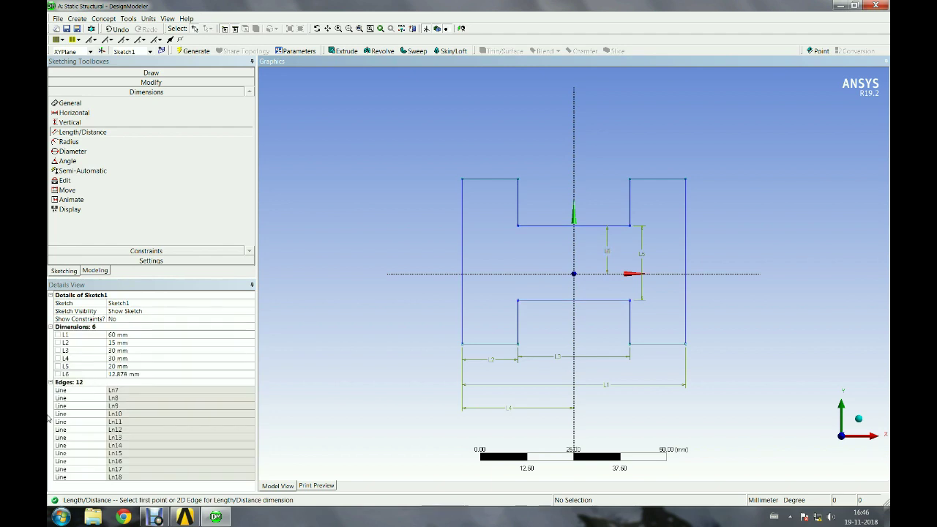
{"action": "left_click", "coordinate": [154, 374]}
{"action": "type", "text": "10"}
{"action": "key", "text": "Return"}
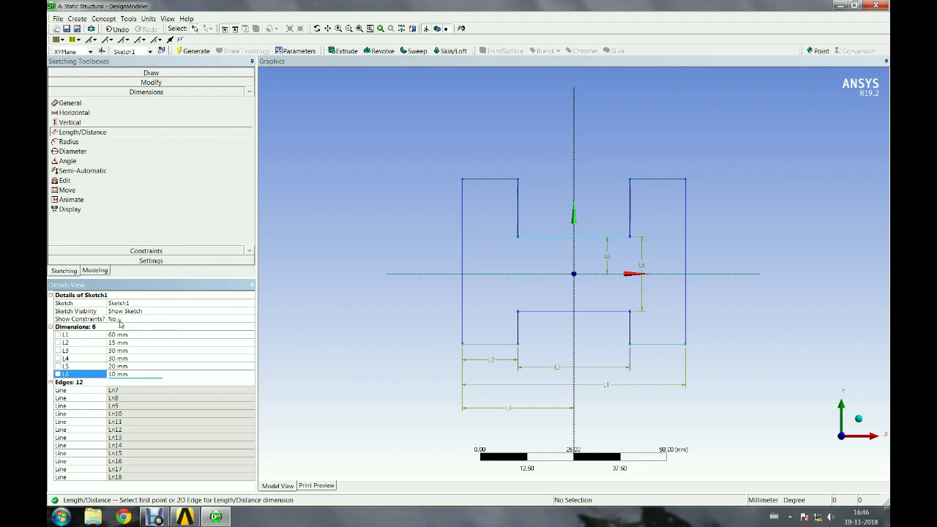
- Place overall height L7 and half-height L8, cancelling an over-constrained extra dimension
{"action": "left_click", "coordinate": [668, 179]}
{"action": "left_click", "coordinate": [674, 347]}
{"action": "left_click", "coordinate": [778, 265]}
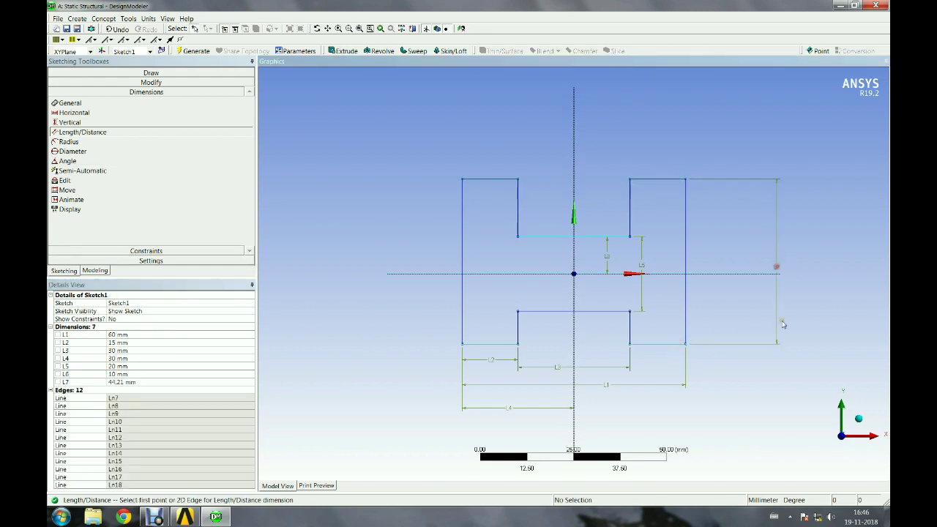
{"action": "left_click", "coordinate": [667, 180]}
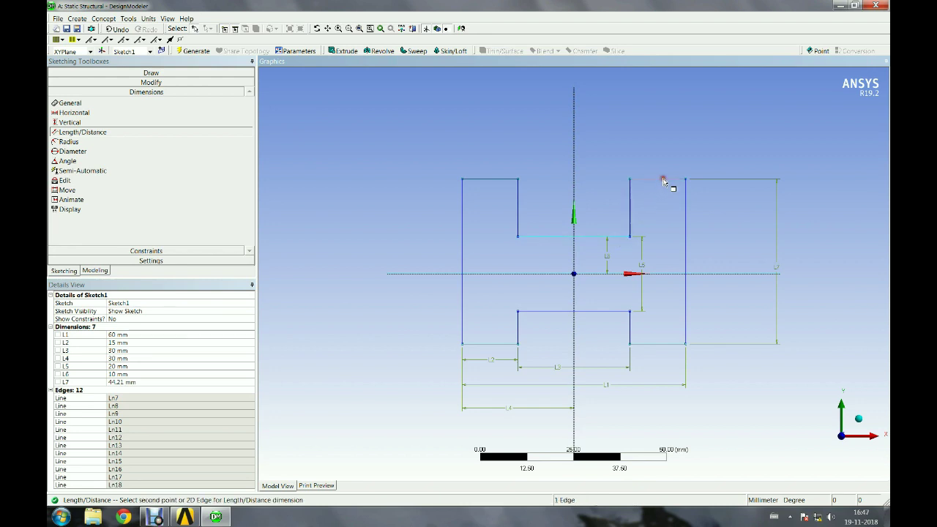
{"action": "left_click", "coordinate": [598, 275]}
{"action": "left_click", "coordinate": [816, 241]}
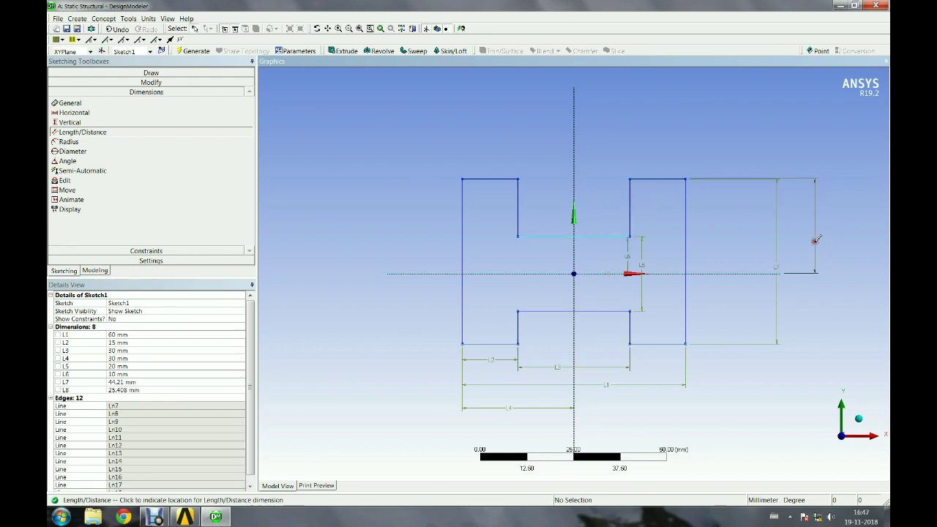
{"action": "left_click", "coordinate": [608, 240]}
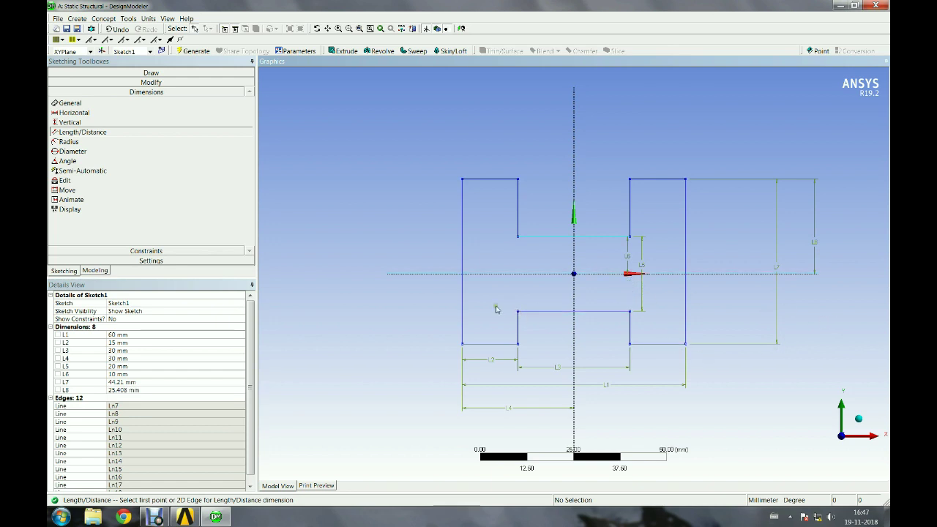
{"action": "left_click", "coordinate": [659, 344]}
{"action": "left_click", "coordinate": [833, 319]}
{"action": "left_click", "coordinate": [563, 303]}
{"action": "right_click", "coordinate": [620, 294]}
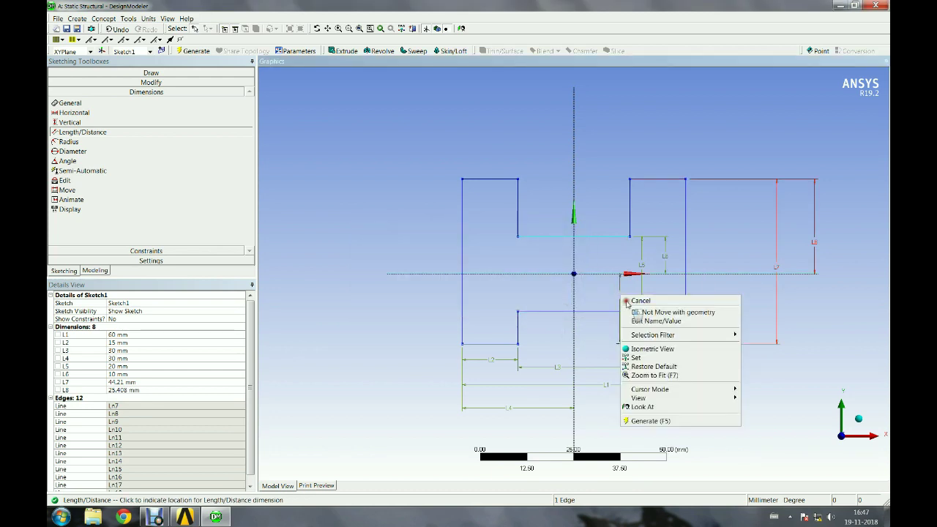
{"action": "left_click", "coordinate": [638, 301]}
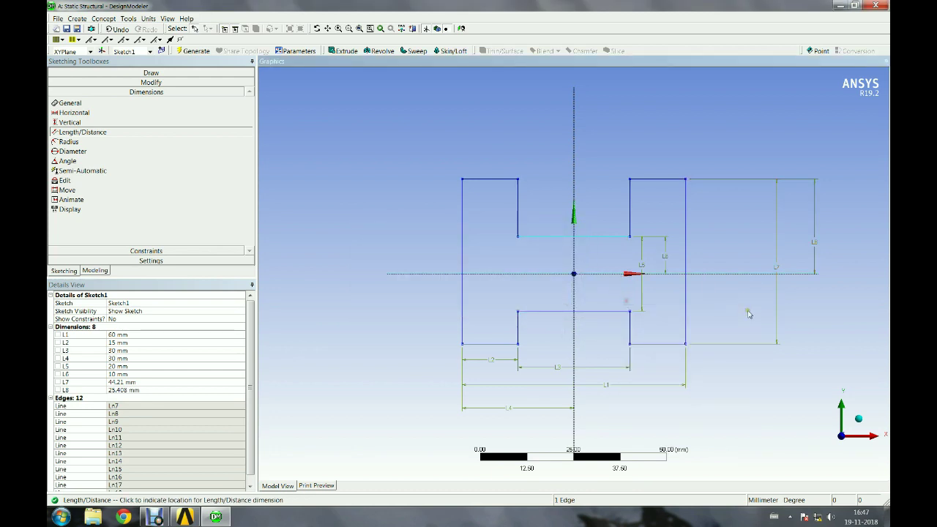
- Set overall height L7 to 40 mm and half-height L8 to 20 mm
{"action": "left_click", "coordinate": [151, 382]}
{"action": "type", "text": "40"}
{"action": "key", "text": "Return"}
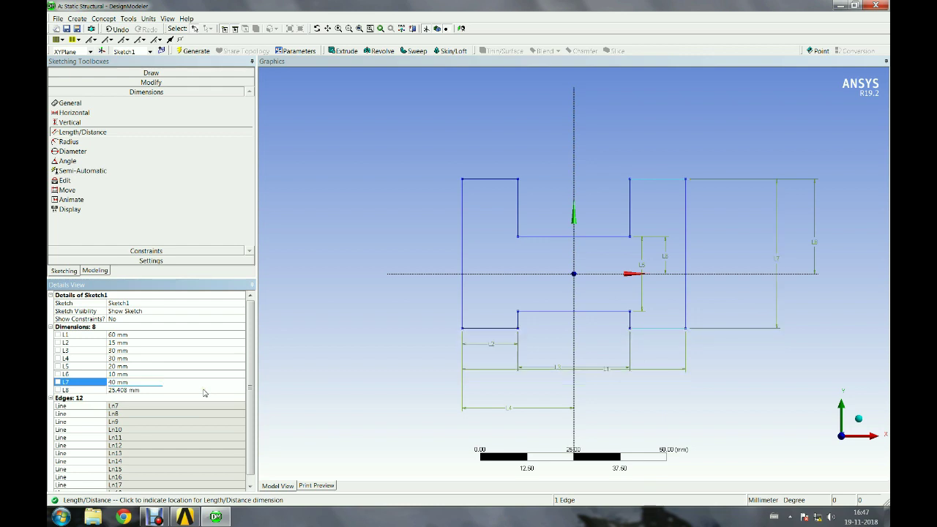
{"action": "left_click", "coordinate": [156, 390]}
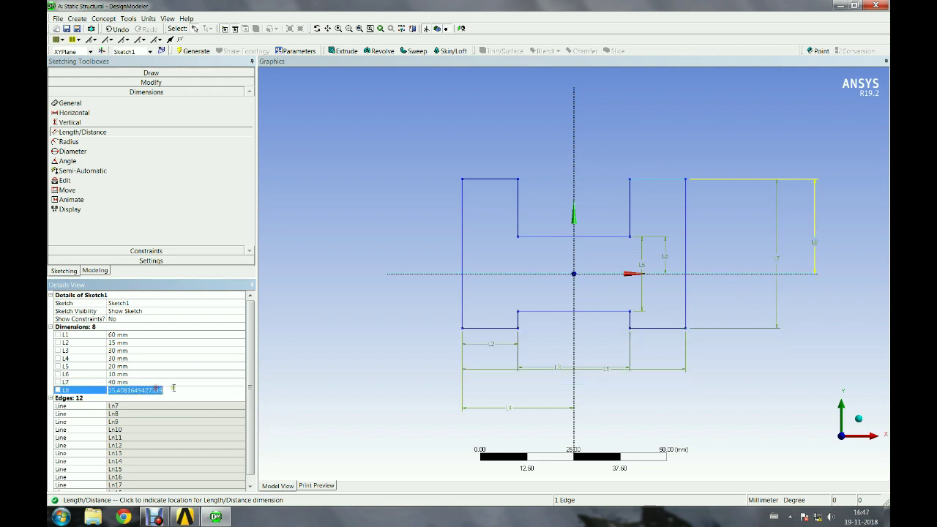
{"action": "type", "text": "20"}
{"action": "key", "text": "Return"}
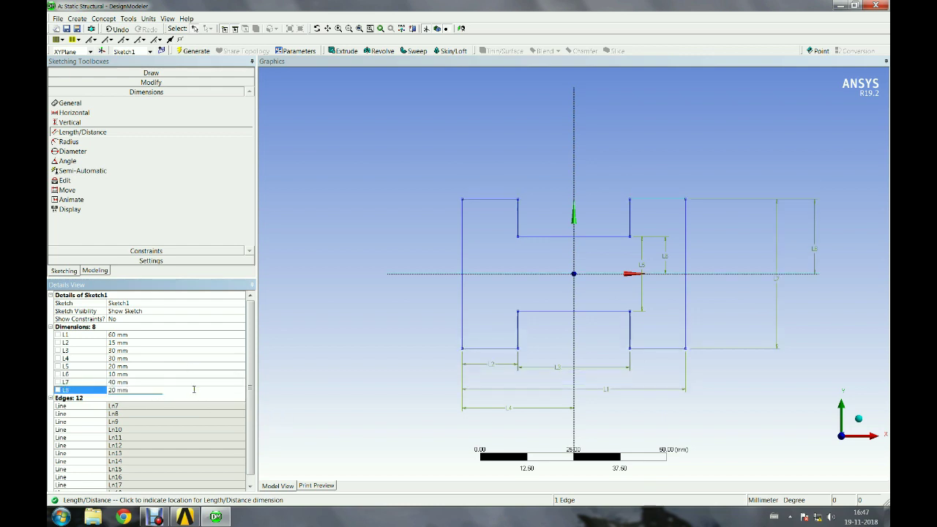
{"action": "left_click", "coordinate": [329, 254]}
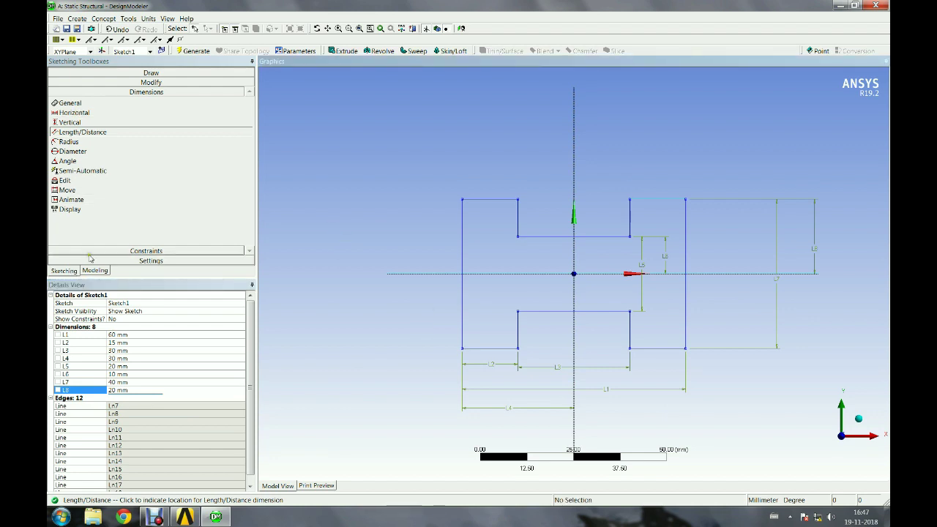
- Draw a circle centred at the sketch origin and add a radius dimension to it
{"action": "left_click", "coordinate": [151, 73]}
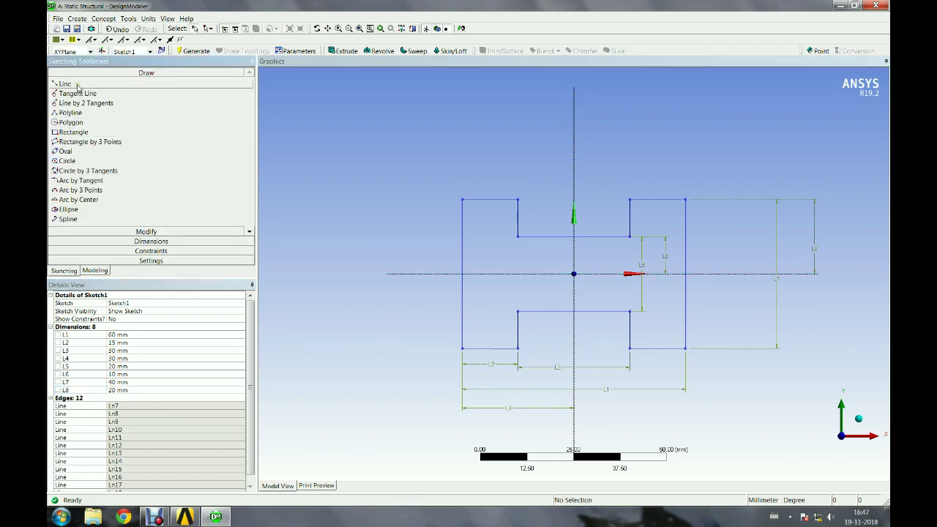
{"action": "left_click", "coordinate": [574, 274]}
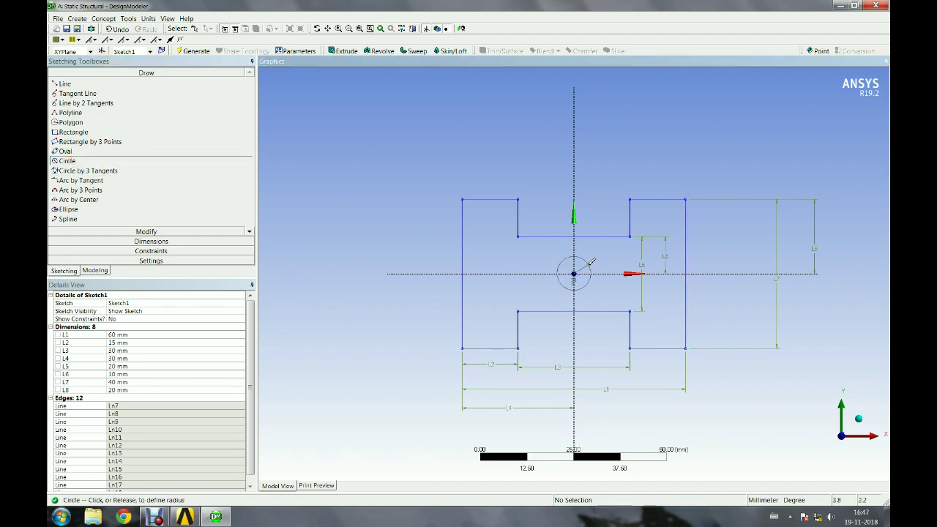
{"action": "left_click", "coordinate": [586, 268]}
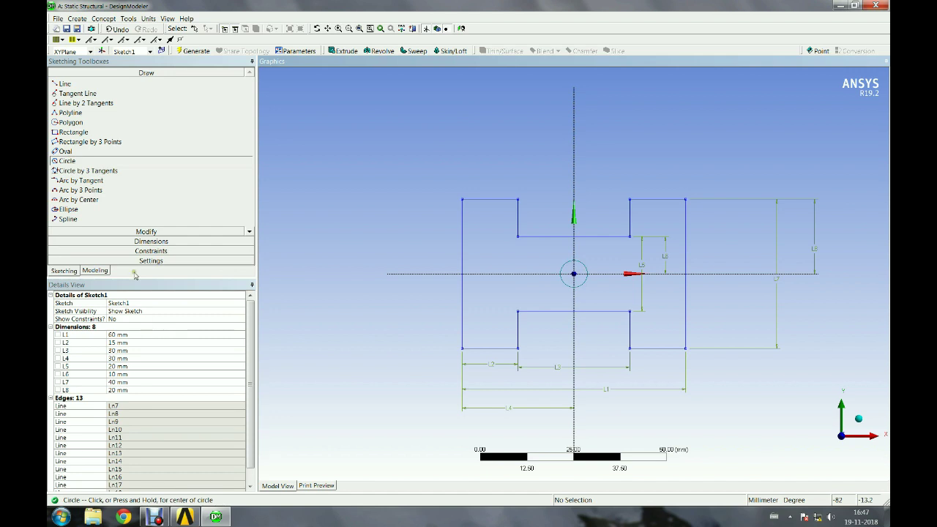
{"action": "left_click", "coordinate": [149, 241]}
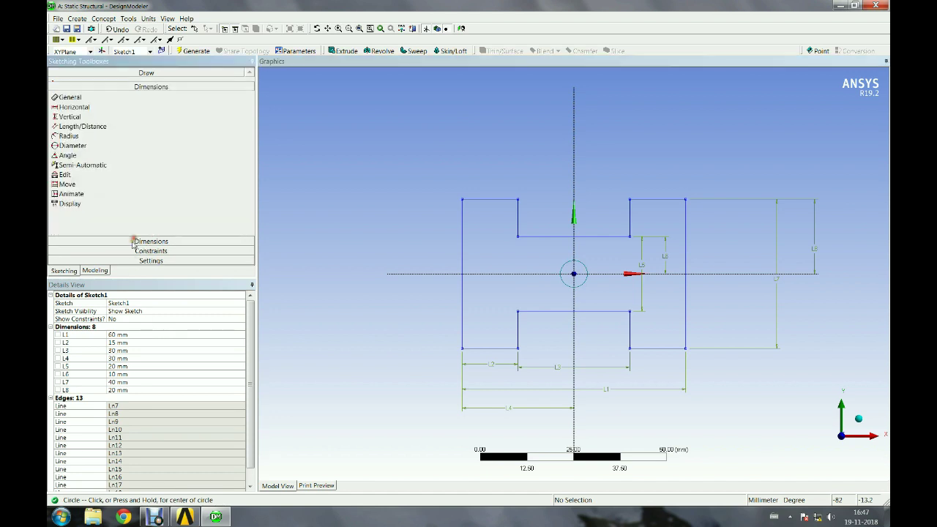
{"action": "left_click", "coordinate": [77, 150]}
{"action": "left_click", "coordinate": [70, 142]}
{"action": "left_click", "coordinate": [563, 285]}
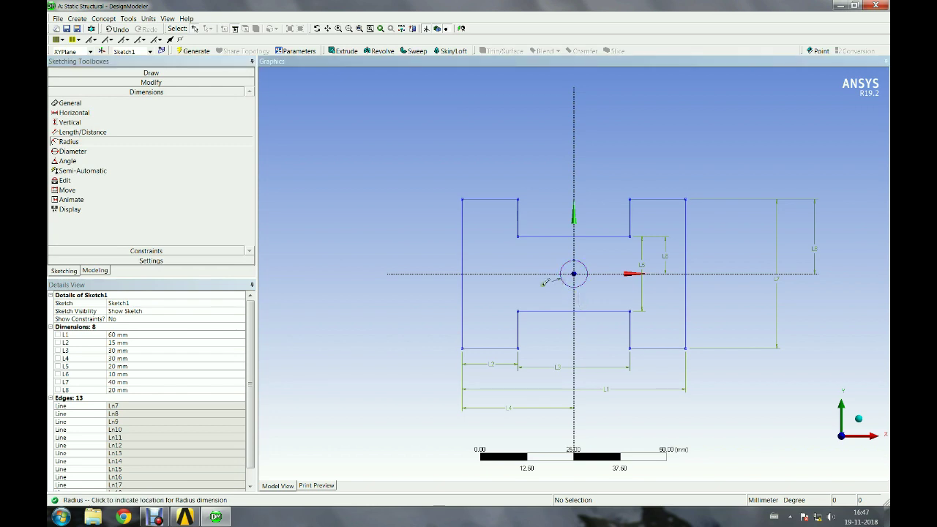
{"action": "left_click", "coordinate": [544, 286]}
- Set radius R10 to 3 mm, briefly trying 10 mm before reverting to 3 mm
{"action": "left_click", "coordinate": [155, 399]}
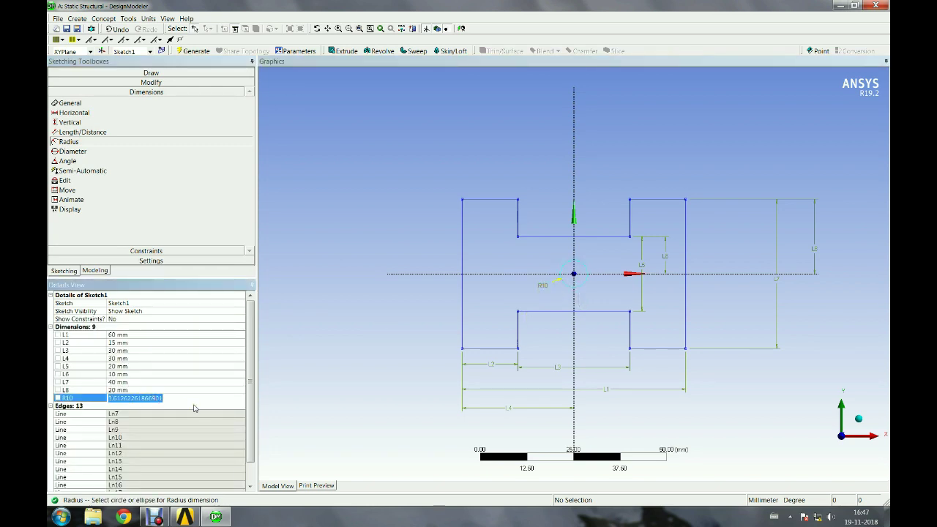
{"action": "type", "text": "3"}
{"action": "key", "text": "Return"}
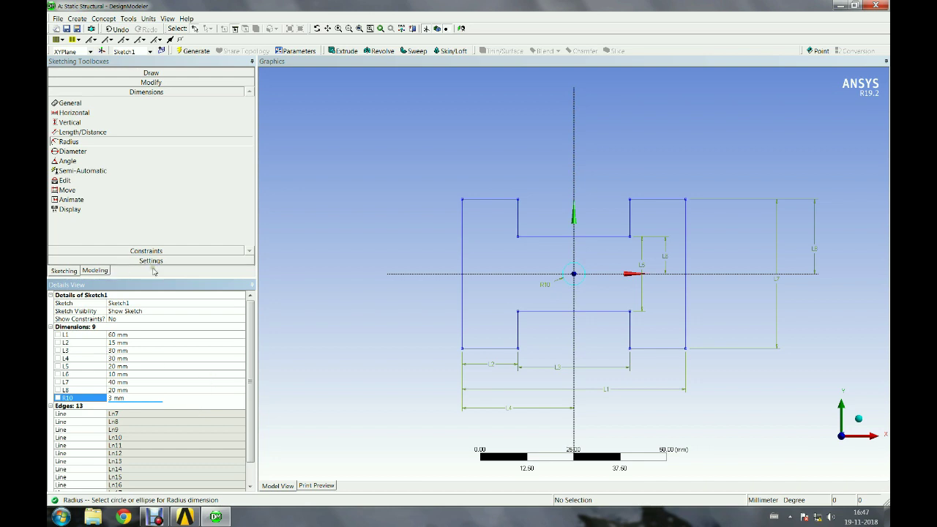
{"action": "left_click", "coordinate": [132, 398]}
{"action": "type", "text": "10"}
{"action": "key", "text": "Return"}
{"action": "left_click", "coordinate": [137, 397]}
{"action": "type", "text": "3"}
{"action": "key", "text": "Return"}
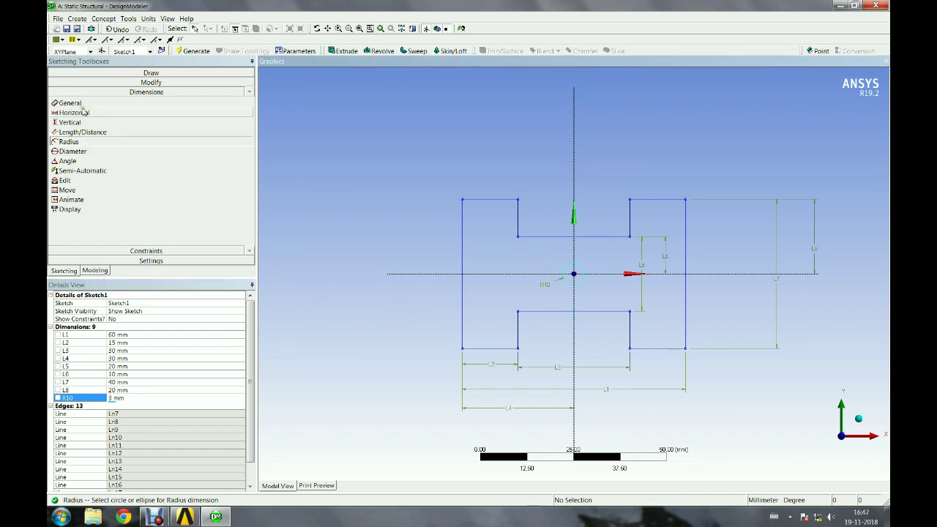
- Fillet the four inner corners of the H-plate sketch
{"action": "left_click", "coordinate": [123, 81]}
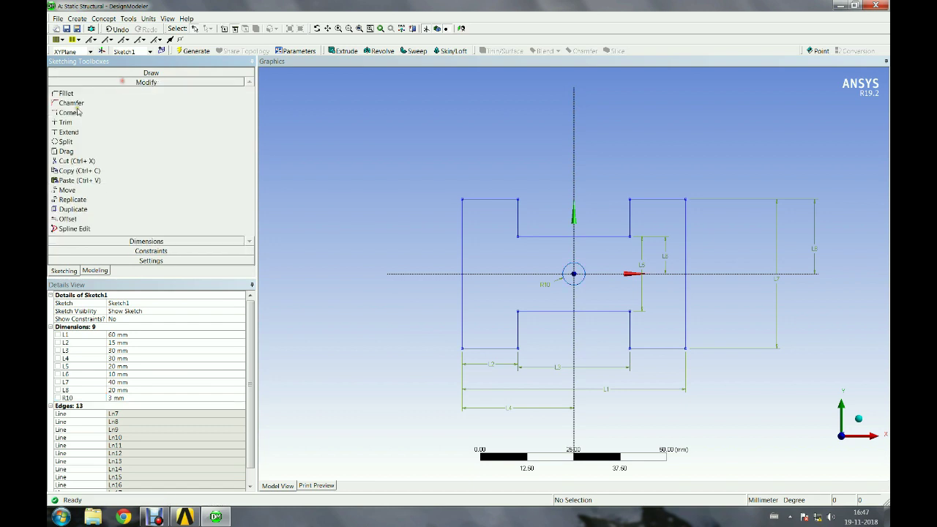
{"action": "left_click", "coordinate": [67, 93]}
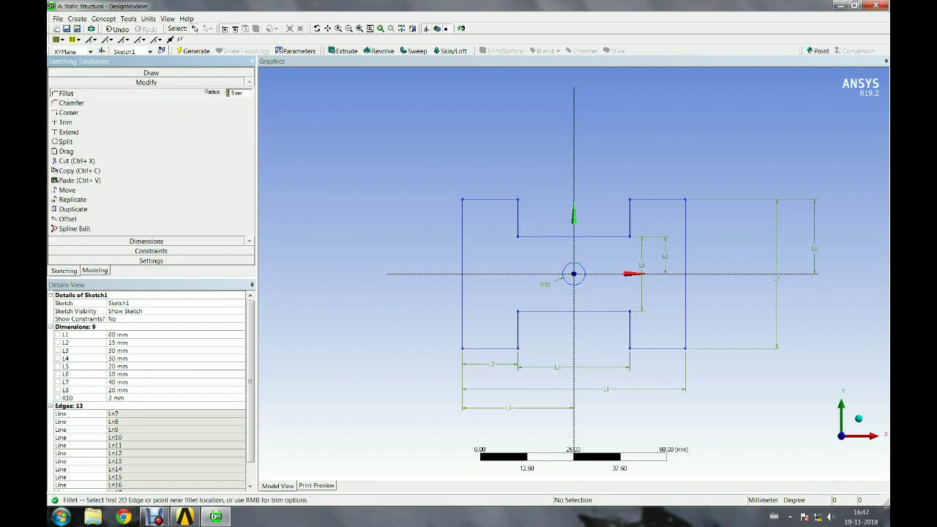
{"action": "left_click_drag", "start_coordinate": [235, 93], "coordinate": [210, 96]}
{"action": "left_click", "coordinate": [519, 217]}
{"action": "left_click", "coordinate": [547, 237]}
{"action": "left_click", "coordinate": [628, 225]}
{"action": "left_click", "coordinate": [623, 236]}
{"action": "left_click", "coordinate": [616, 312]}
{"action": "left_click", "coordinate": [630, 326]}
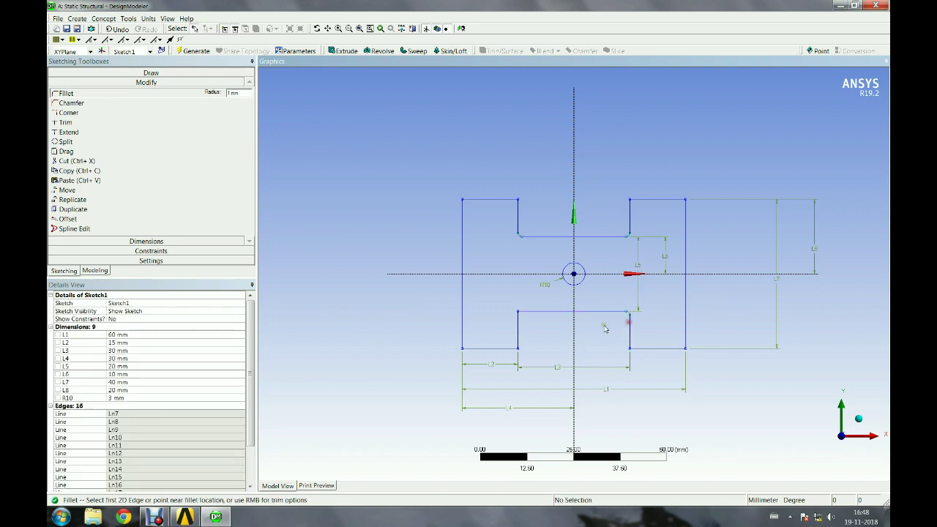
{"action": "left_click", "coordinate": [519, 324]}
{"action": "left_click", "coordinate": [528, 313]}
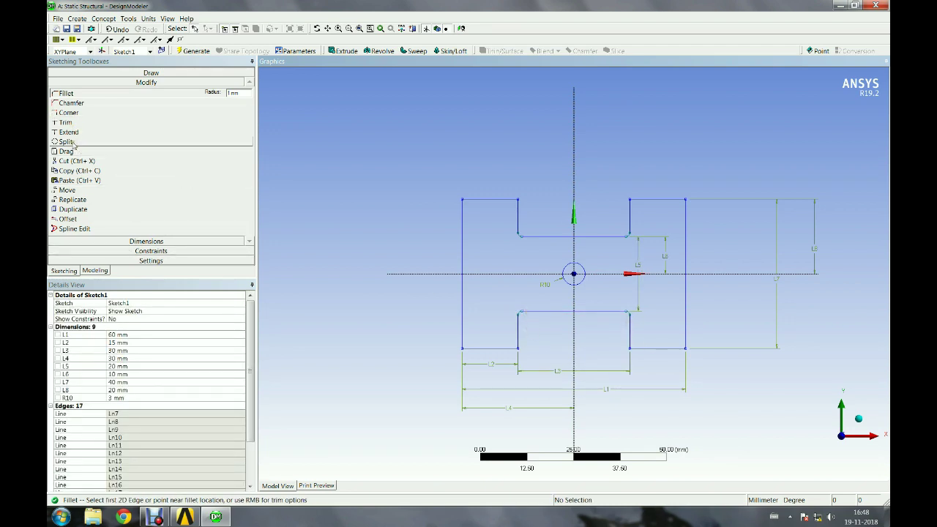
- Add radius dimension R11 on the upper-left fillet and set it to 2 mm
{"action": "left_click", "coordinate": [144, 241]}
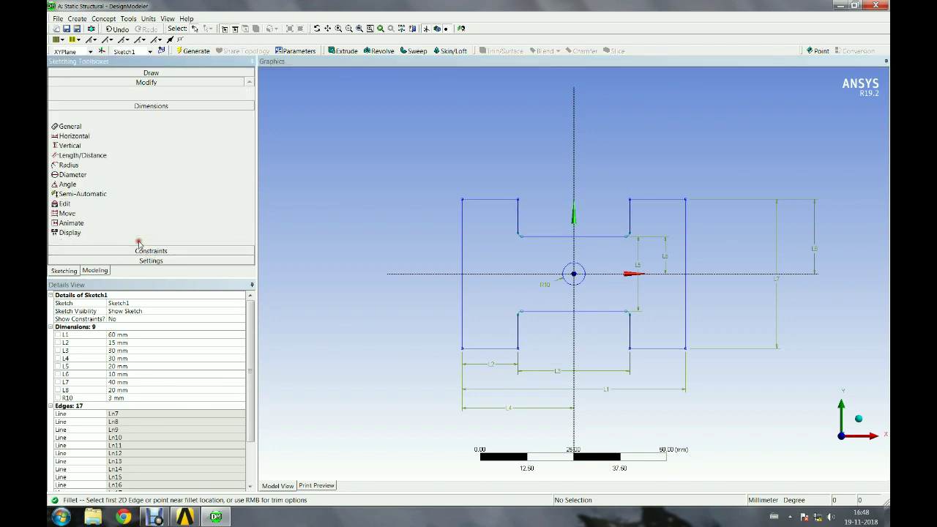
{"action": "left_click", "coordinate": [68, 141]}
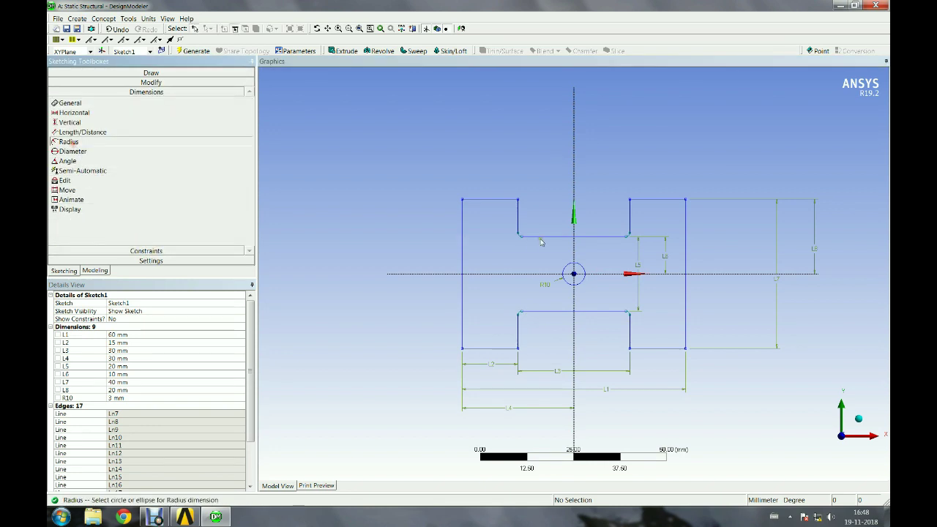
{"action": "left_click", "coordinate": [519, 235]}
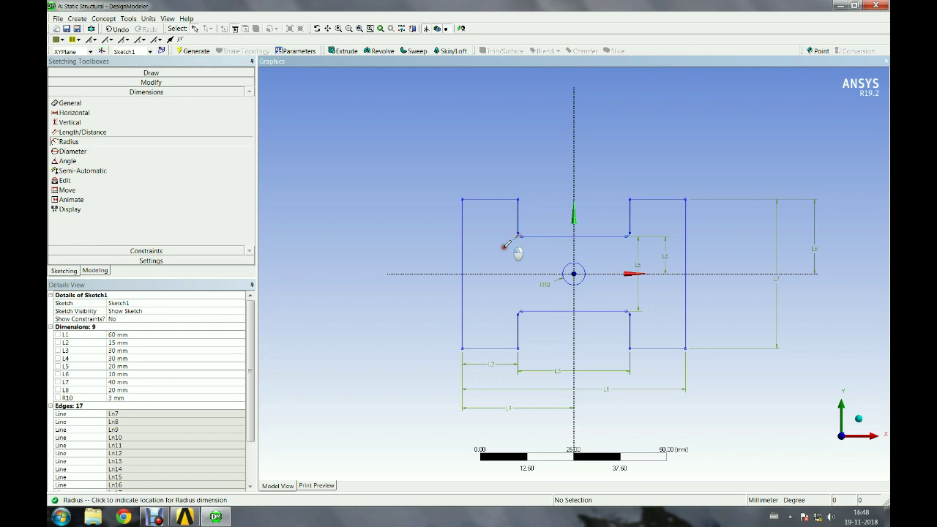
{"action": "left_click", "coordinate": [502, 247]}
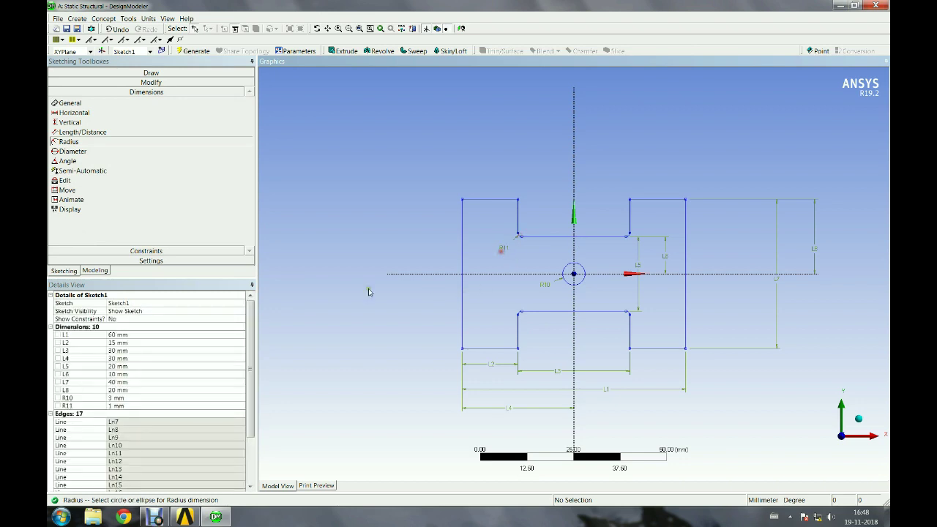
{"action": "left_click", "coordinate": [134, 406]}
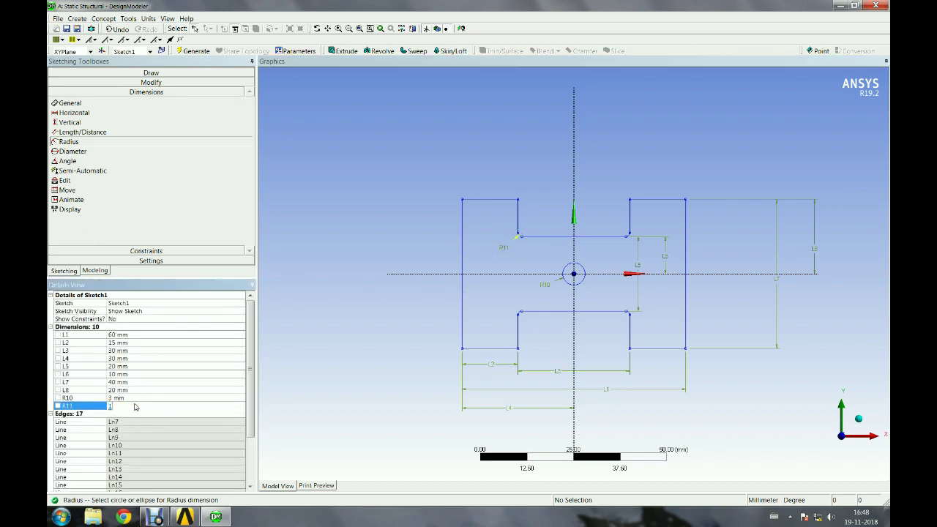
{"action": "key", "text": "Return"}
{"action": "left_click", "coordinate": [491, 307]}
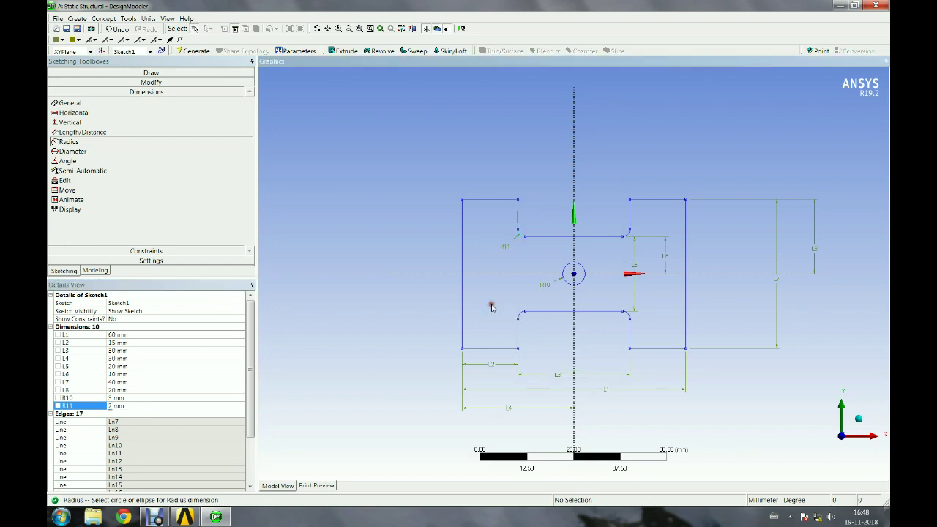
{"action": "left_click", "coordinate": [85, 398]}
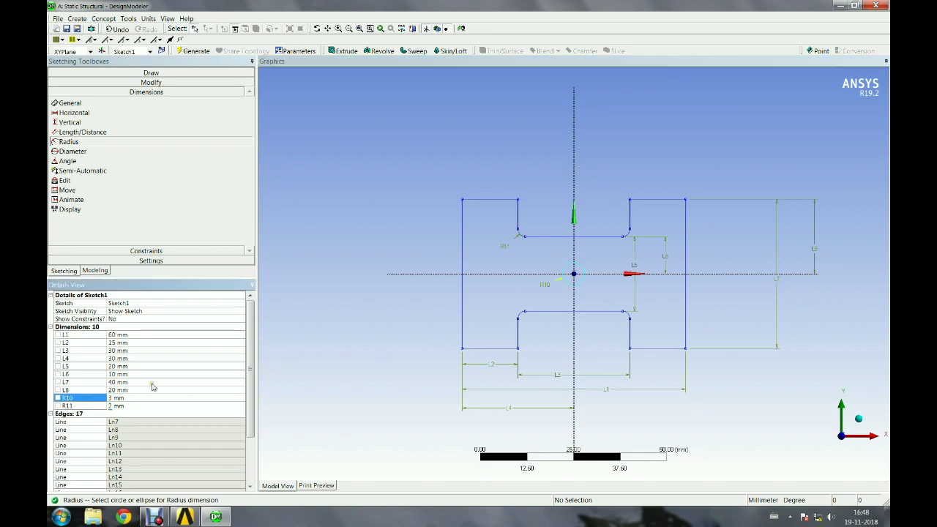
- Make the R10 hole radius and R11 fillet radius (FilletRadius) design parameters
{"action": "left_click", "coordinate": [58, 397]}
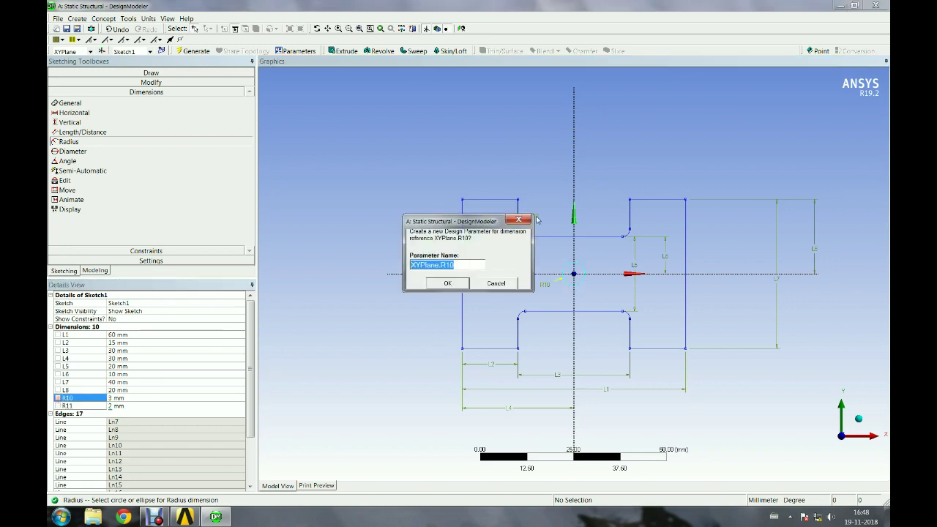
{"action": "type", "text": "HoleRadius"}
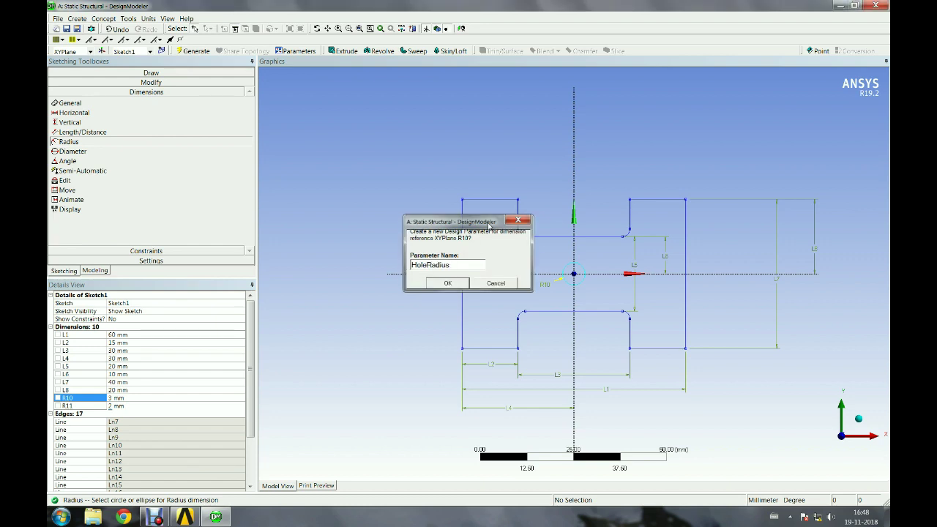
{"action": "left_click", "coordinate": [447, 282]}
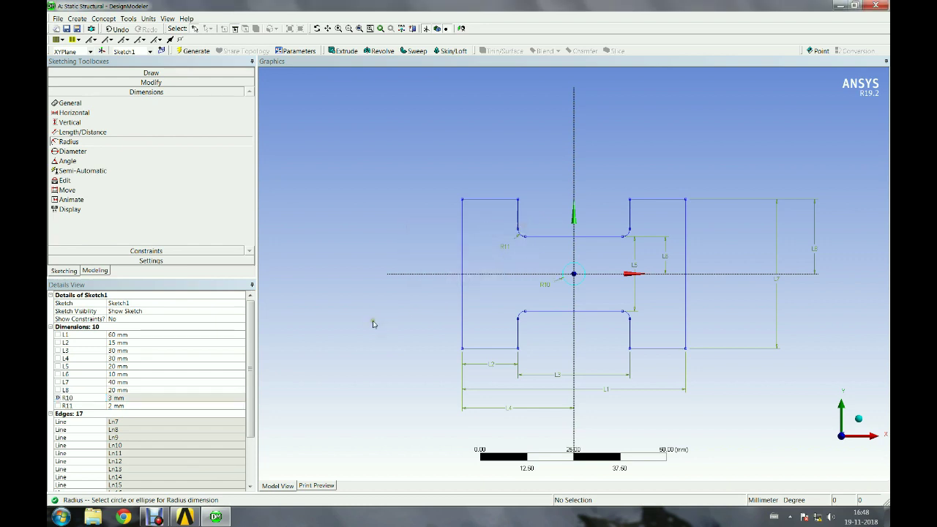
{"action": "left_click", "coordinate": [70, 407]}
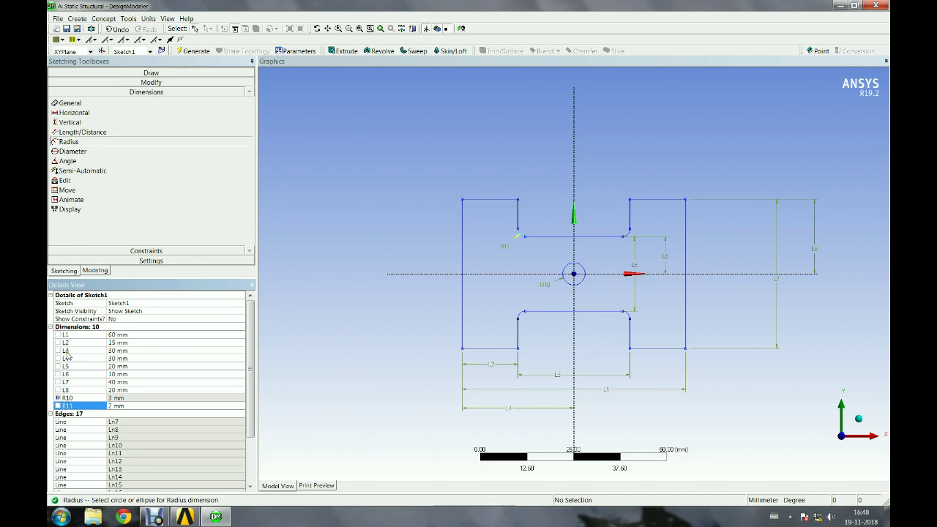
{"action": "left_click", "coordinate": [91, 366]}
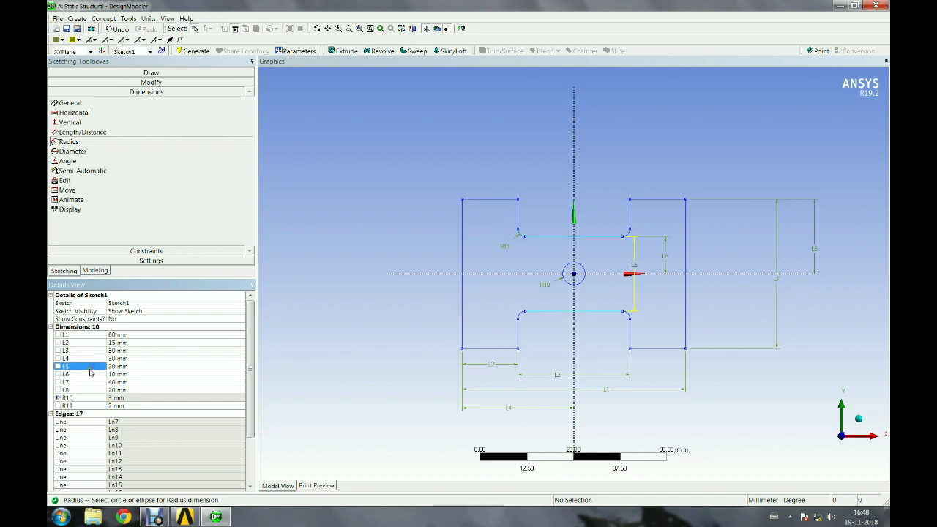
{"action": "left_click", "coordinate": [77, 406]}
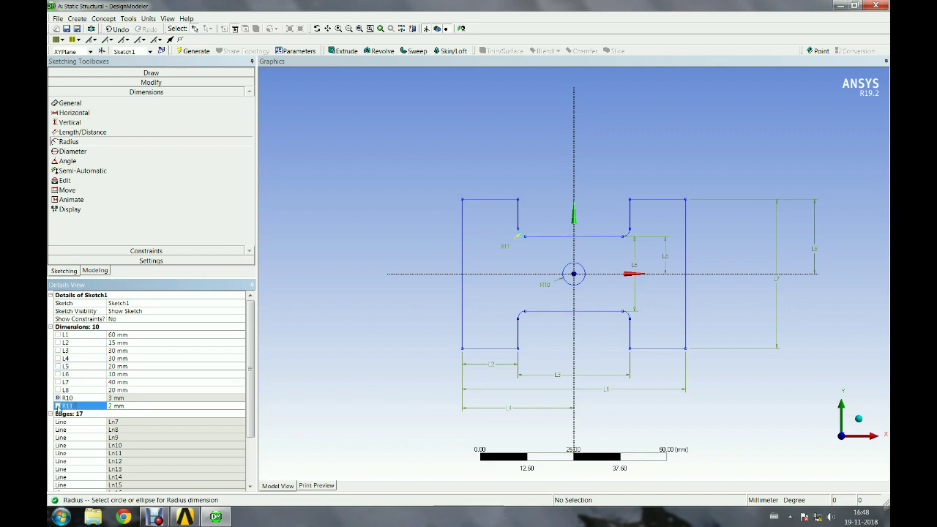
{"action": "left_click", "coordinate": [58, 406]}
{"action": "type", "text": "FilletRadius"}
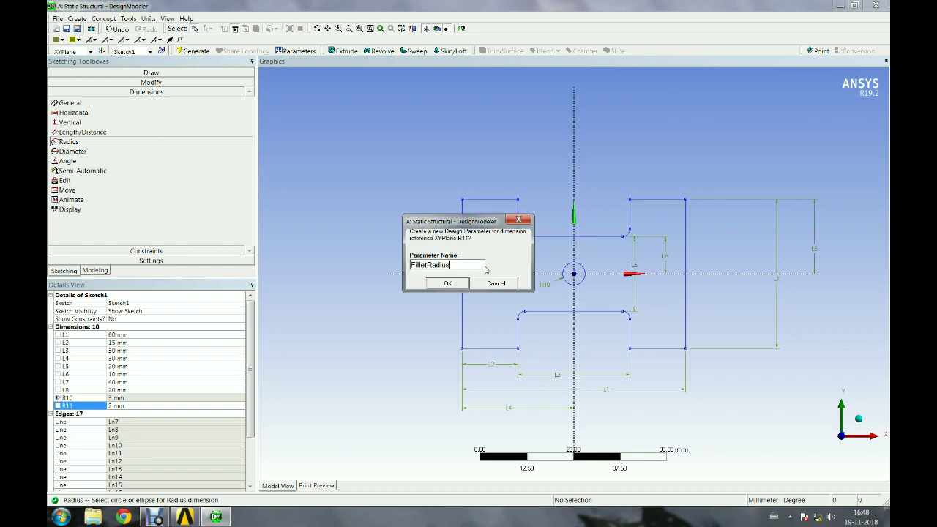
{"action": "key", "text": "Return"}
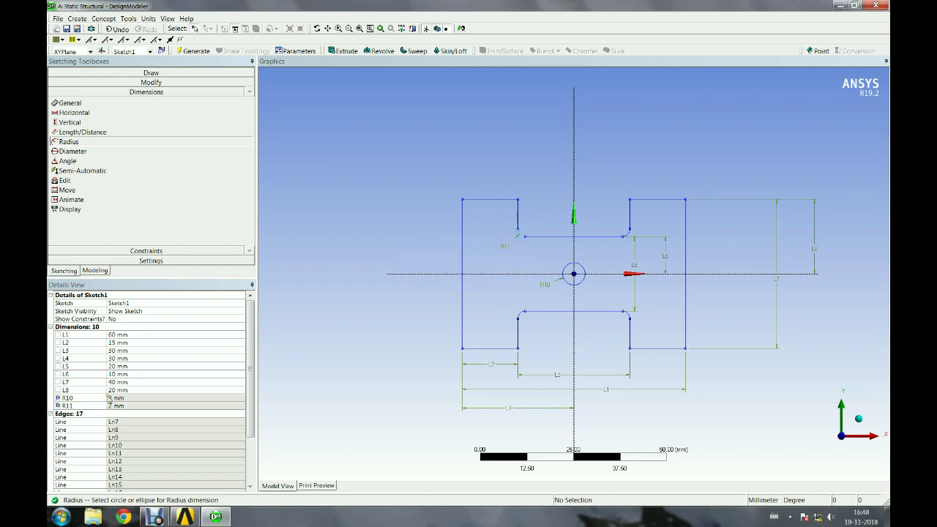
- Review the L8, R10 and R11 dimensions and return to the Modeling tree
{"action": "left_click", "coordinate": [76, 390]}
{"action": "left_click", "coordinate": [77, 397]}
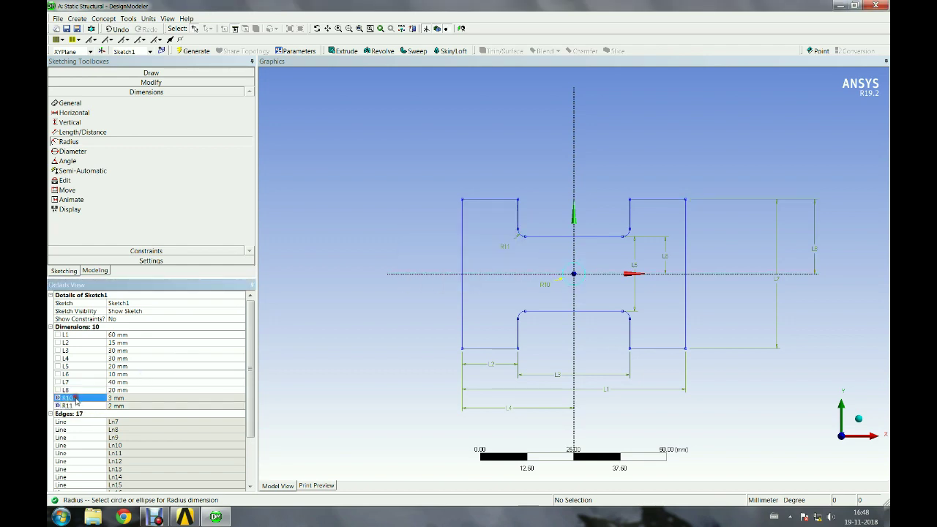
{"action": "left_click", "coordinate": [77, 406]}
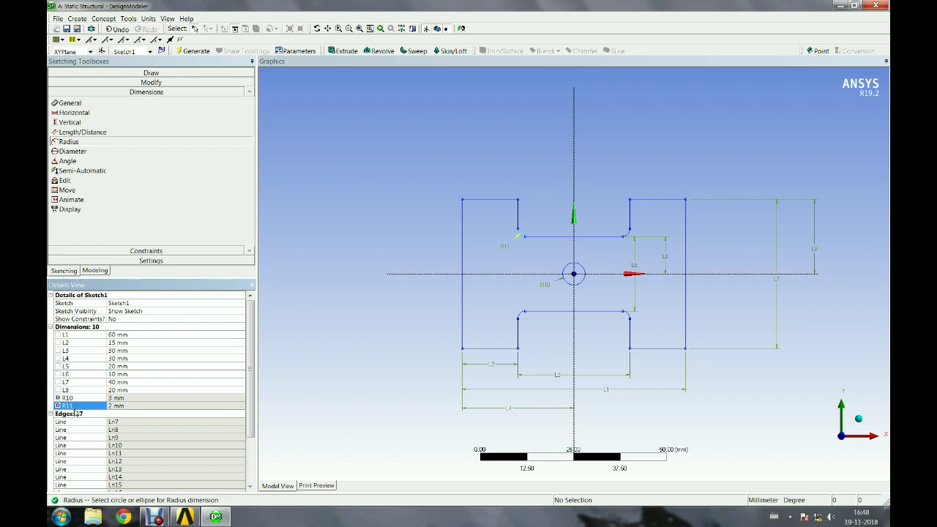
{"action": "left_click", "coordinate": [87, 414]}
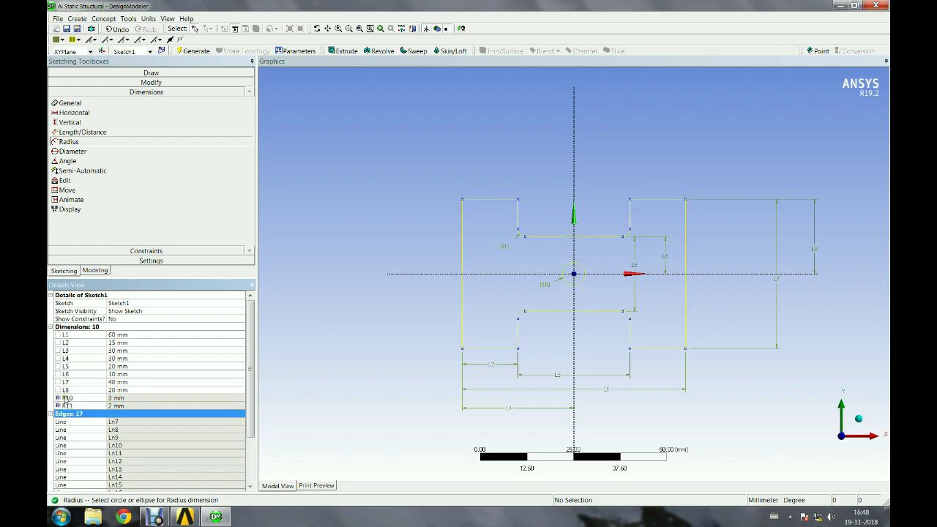
{"action": "left_click", "coordinate": [95, 270]}
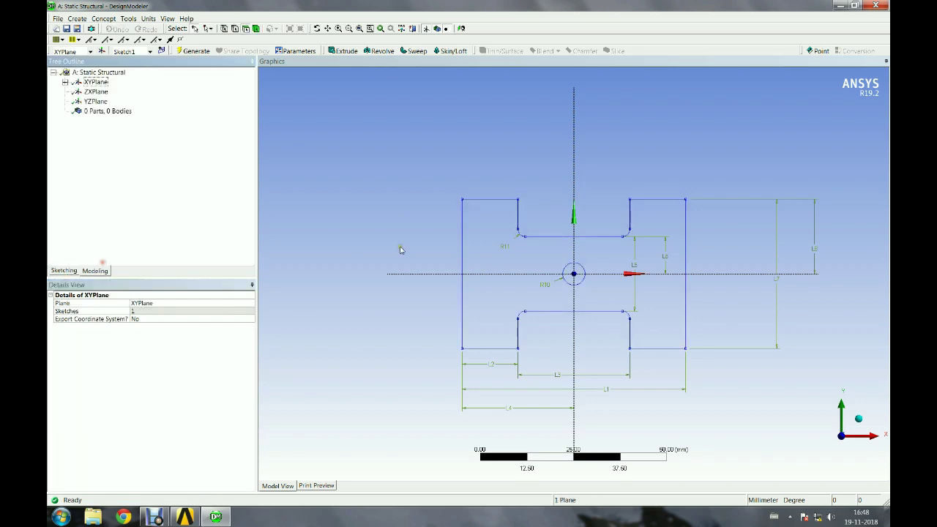
- Extrude Sketch1 as Extrude1 with a 2 mm depth and generate the solid plate
{"action": "mouse_move", "coordinate": [456, 233]}
{"action": "middle_mouse_down"}
{"action": "mouse_move", "coordinate": [439, 224]}
{"action": "mouse_move", "coordinate": [429, 262]}
{"action": "mouse_move", "coordinate": [413, 250]}
{"action": "mouse_move", "coordinate": [388, 253]}
{"action": "mouse_move", "coordinate": [413, 256]}
{"action": "middle_mouse_up"}
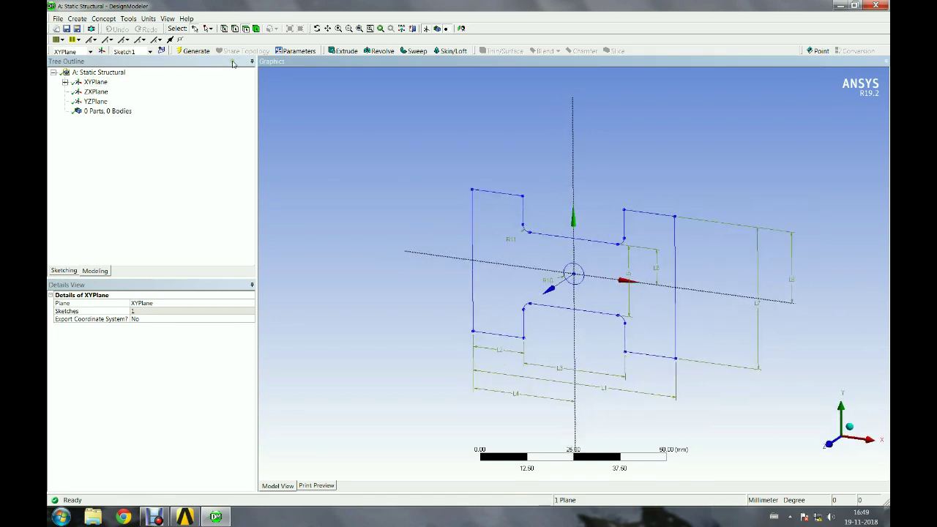
{"action": "left_click", "coordinate": [350, 51]}
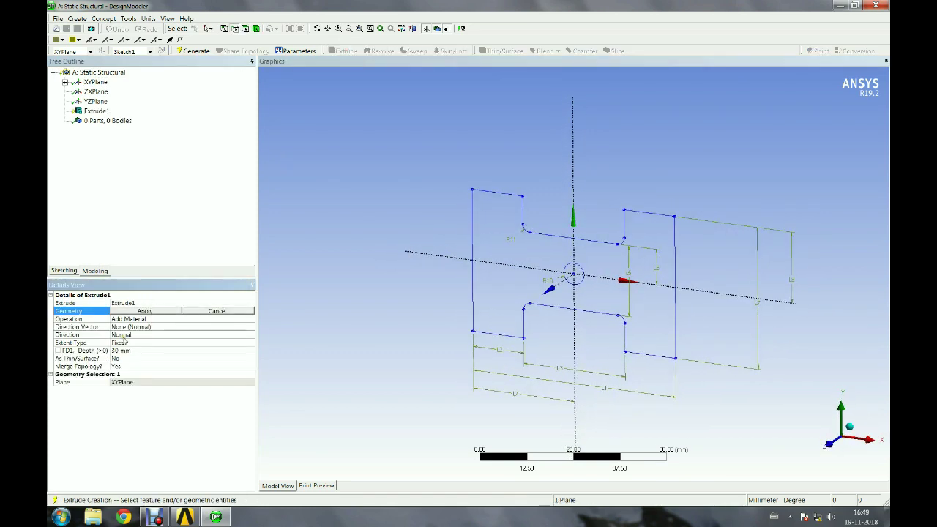
{"action": "left_click", "coordinate": [65, 82]}
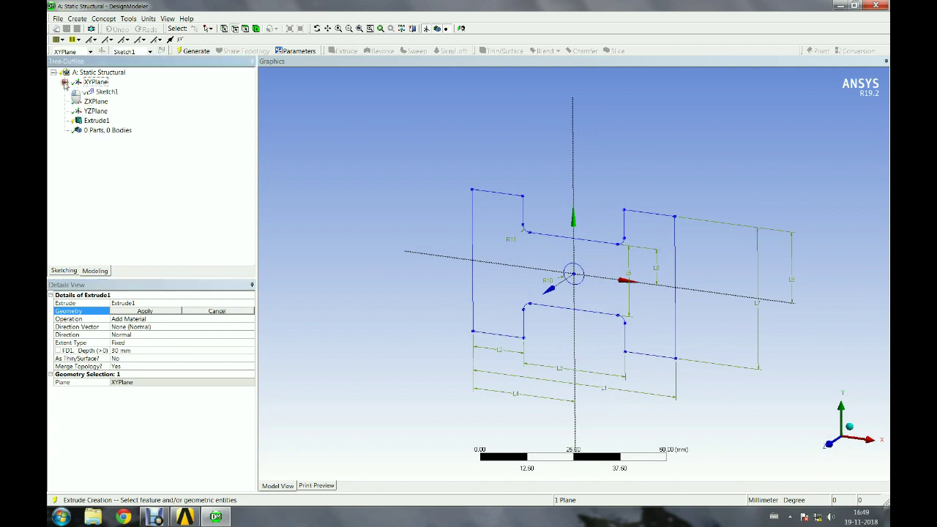
{"action": "left_click", "coordinate": [106, 92]}
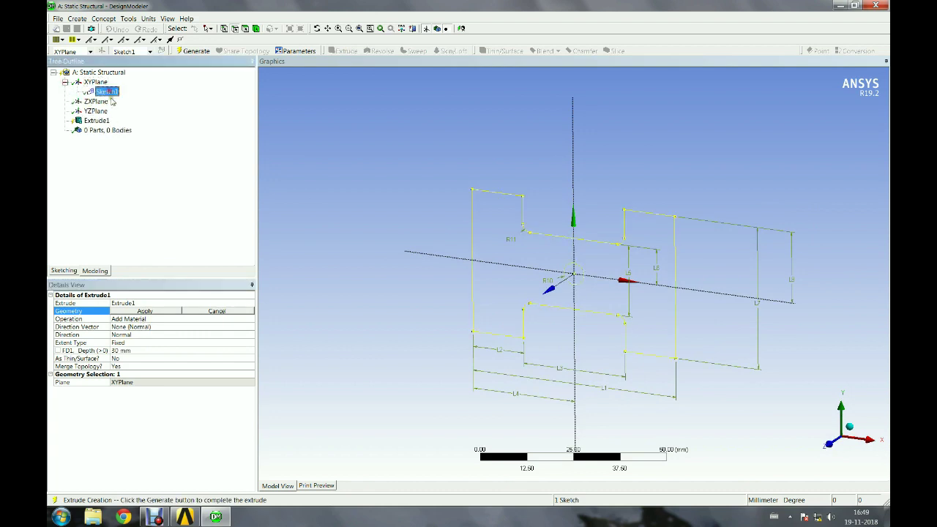
{"action": "left_click", "coordinate": [150, 311]}
{"action": "left_click", "coordinate": [145, 352]}
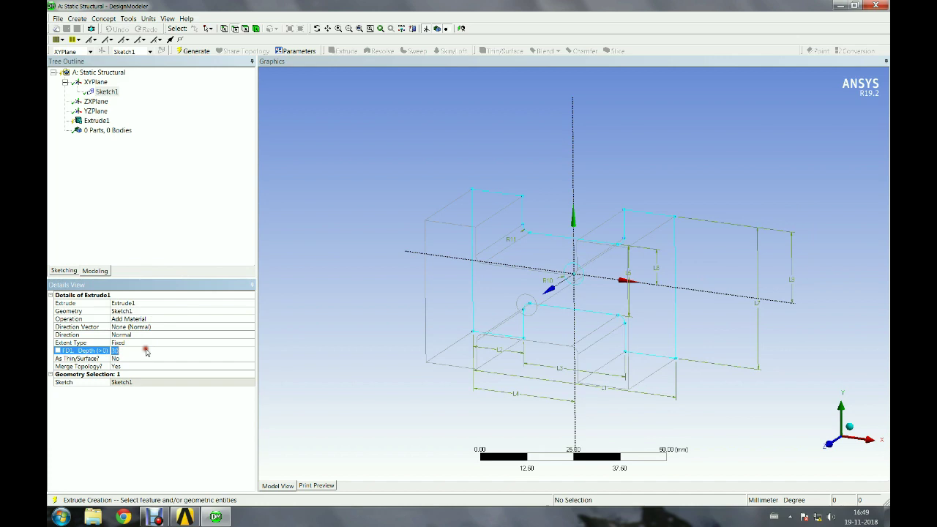
{"action": "type", "text": "5"}
{"action": "key", "text": "Return"}
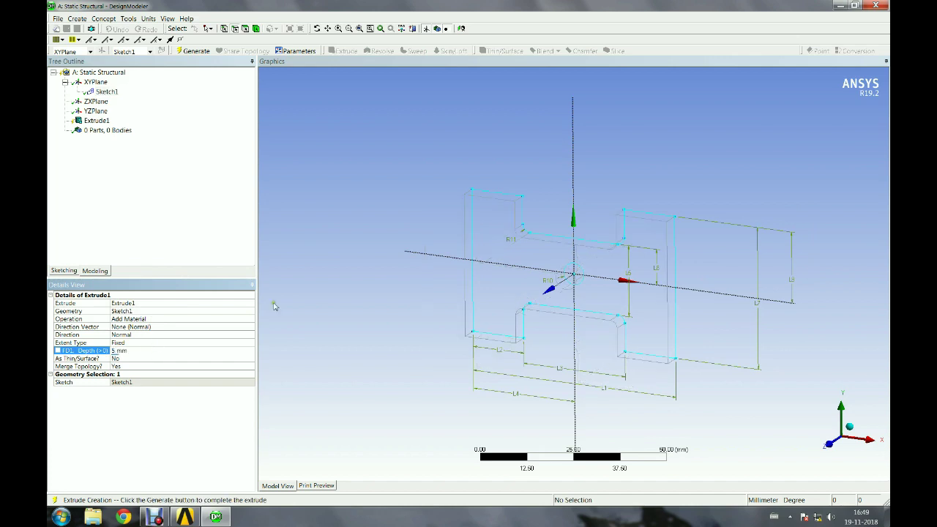
{"action": "left_click", "coordinate": [139, 343]}
{"action": "left_click", "coordinate": [134, 351]}
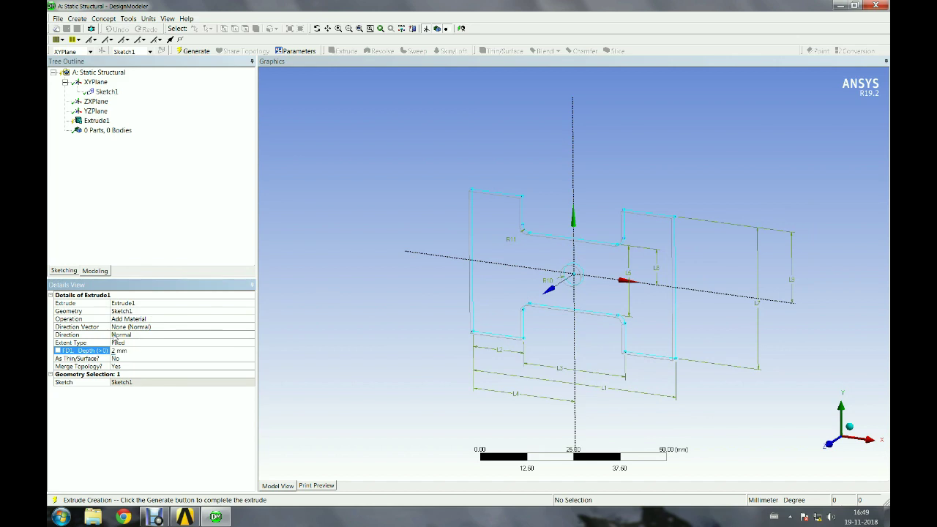
{"action": "right_click", "coordinate": [95, 121]}
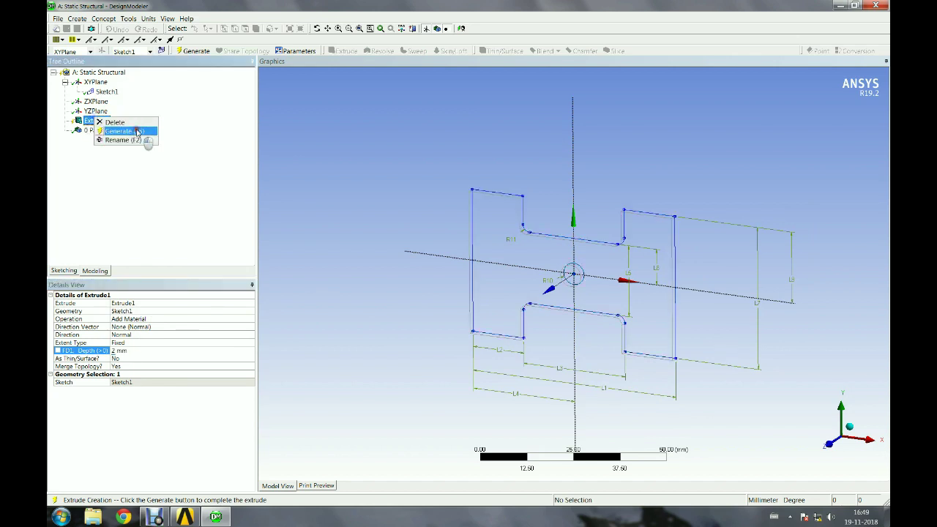
{"action": "left_click", "coordinate": [123, 131]}
- Hide Sketch1, turn the plate to a front view, and return to the Workbench project
{"action": "mouse_move", "coordinate": [485, 235]}
{"action": "middle_mouse_down"}
{"action": "mouse_move", "coordinate": [471, 205]}
{"action": "mouse_move", "coordinate": [479, 215]}
{"action": "middle_mouse_up"}
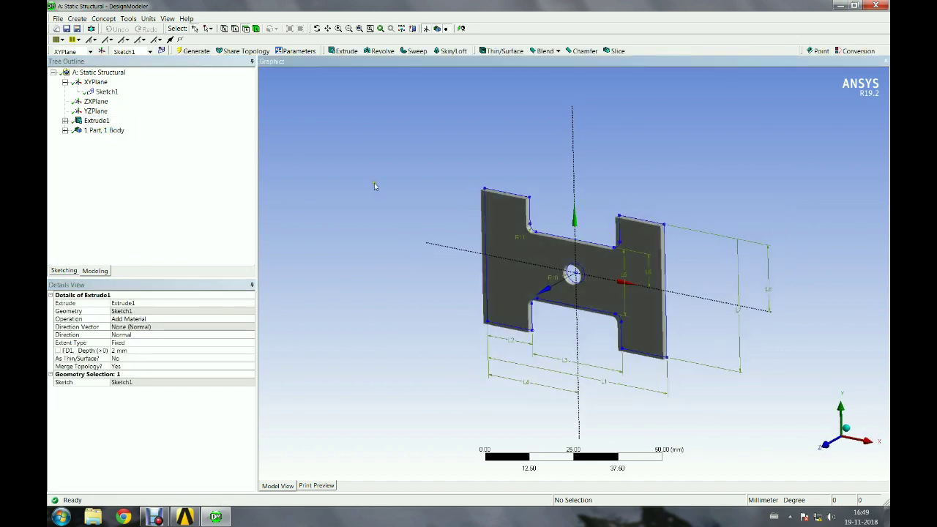
{"action": "right_click", "coordinate": [106, 91]}
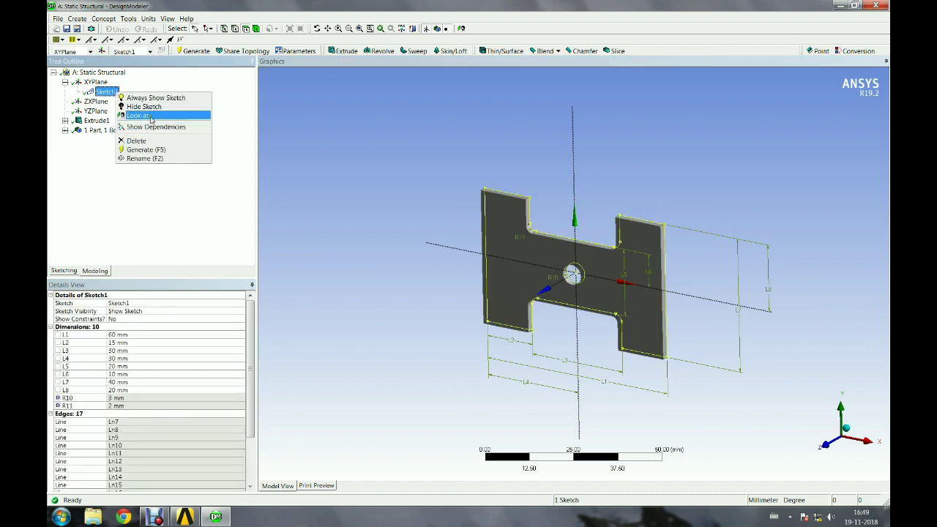
{"action": "left_click", "coordinate": [148, 108]}
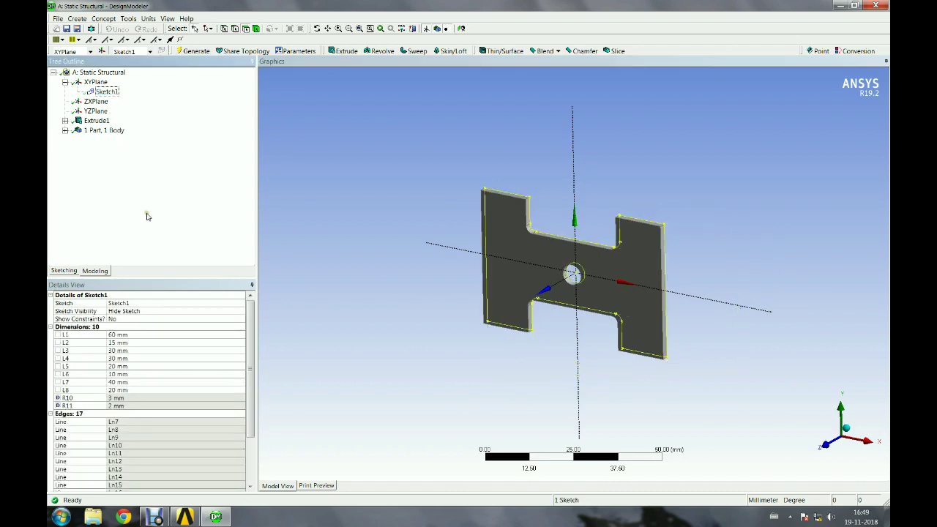
{"action": "middle_click_drag", "start_coordinate": [384, 270], "coordinate": [466, 274]}
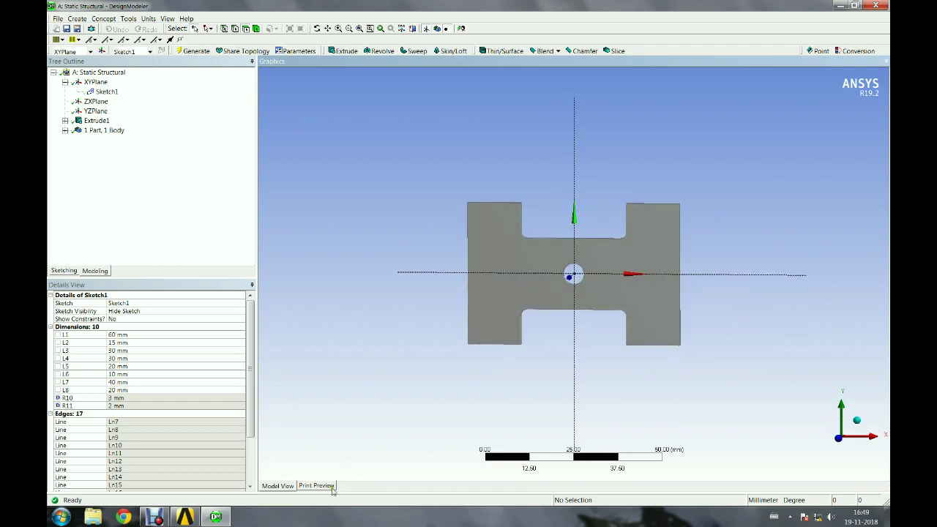
{"action": "left_click", "coordinate": [187, 517]}
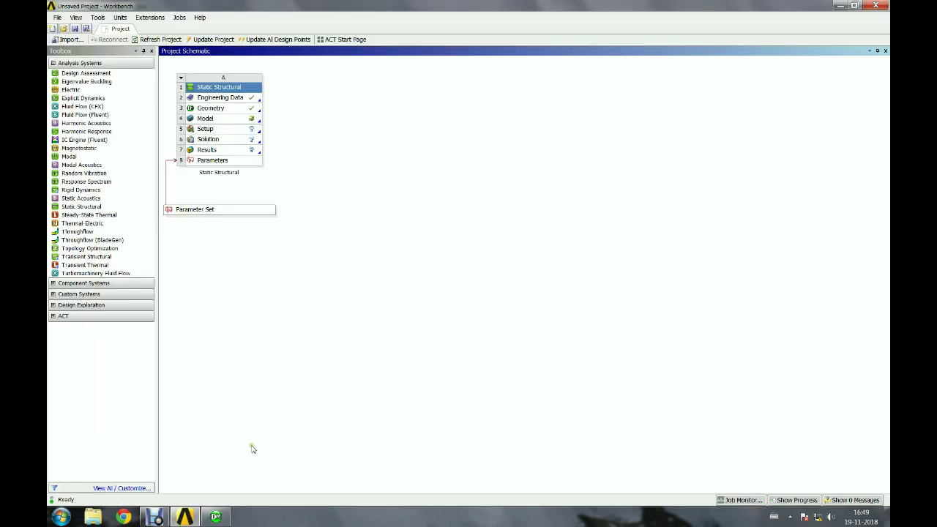
- Save the project as 'Parametric' in the Desktop > Tutorials > Parametric folder
{"action": "left_click", "coordinate": [57, 16]}
{"action": "left_click", "coordinate": [71, 56]}
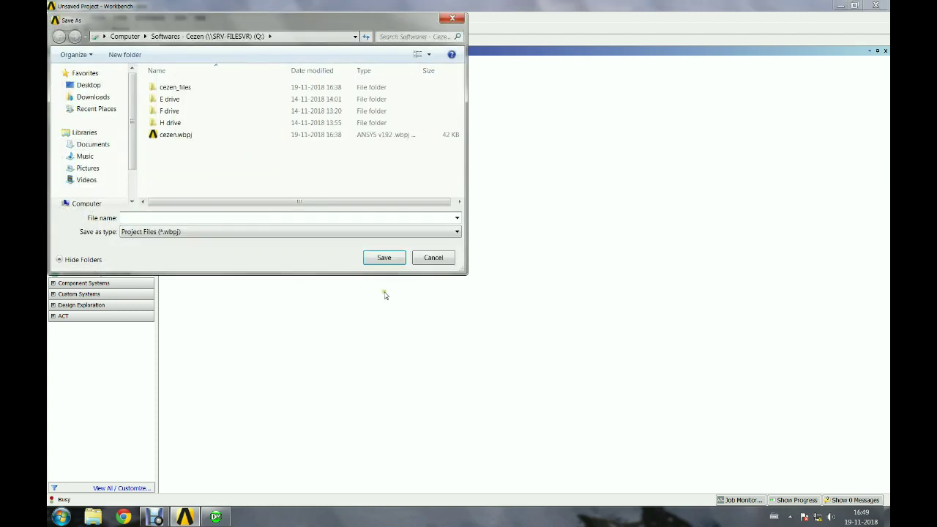
{"action": "left_click", "coordinate": [92, 86]}
{"action": "double_click", "coordinate": [199, 151]}
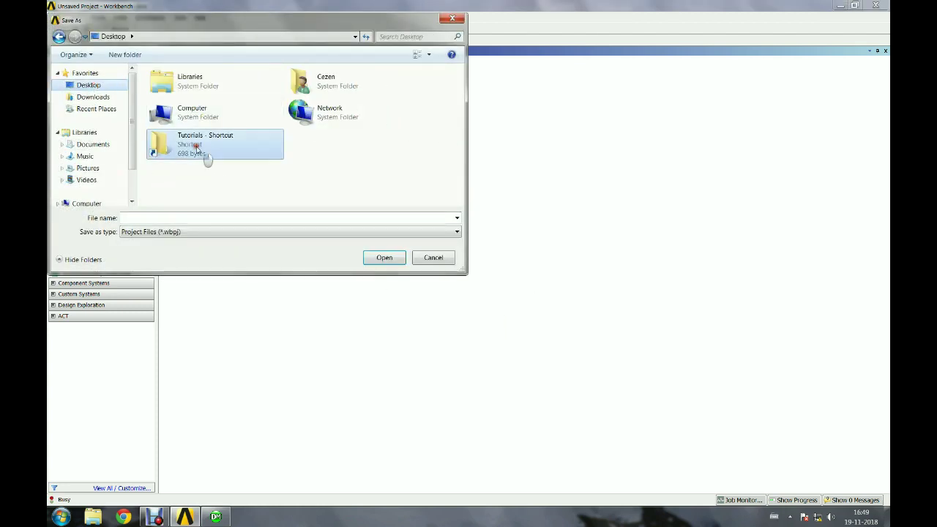
{"action": "double_click", "coordinate": [183, 89]}
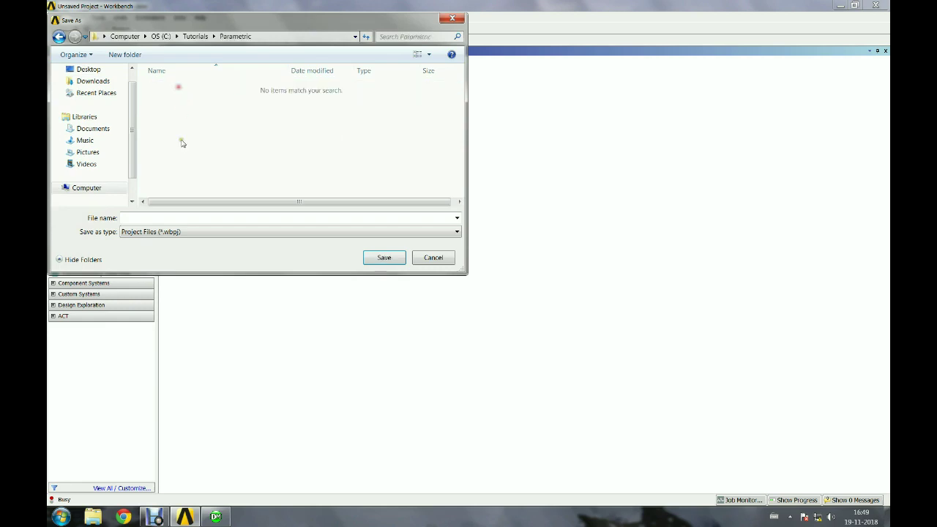
{"action": "left_click", "coordinate": [164, 216]}
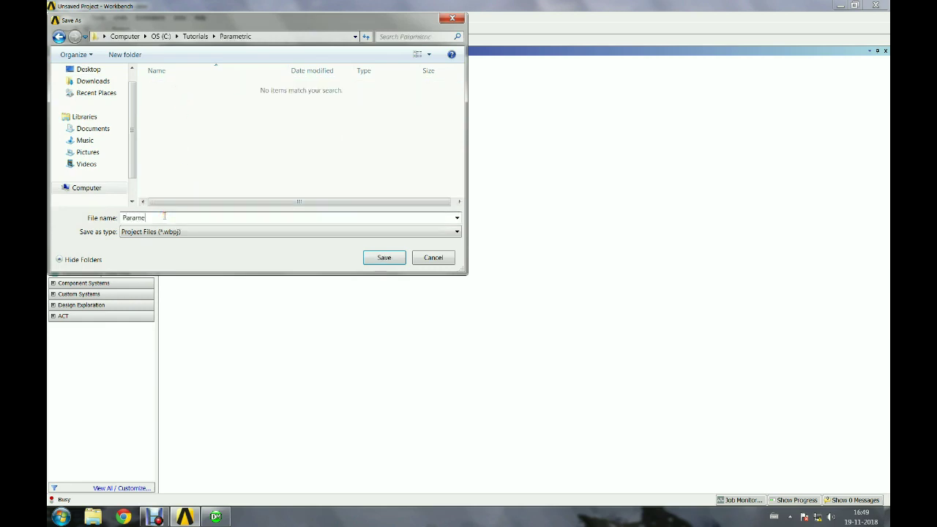
{"action": "type", "text": "Parametric"}
{"action": "key", "text": "Return"}
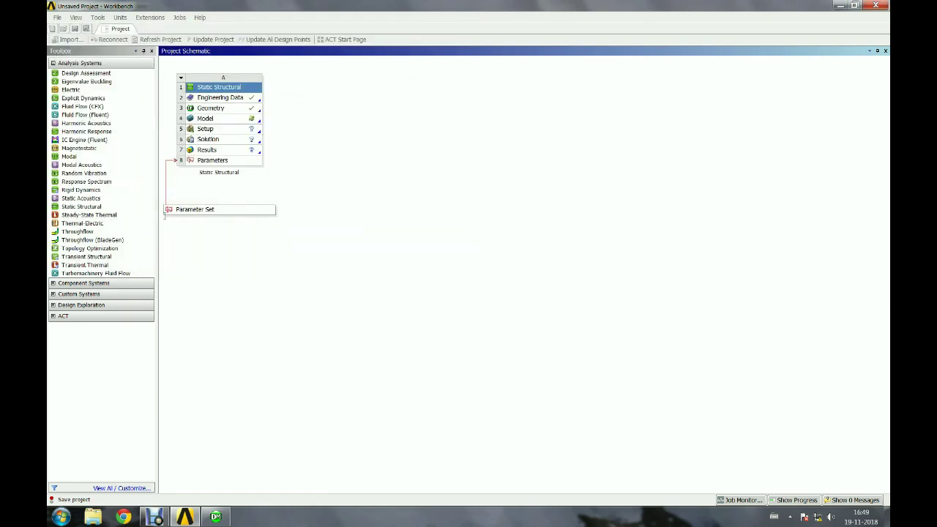
- Launch Mechanical from the Model cell and wait for the H-plate geometry to attach
{"action": "double_click", "coordinate": [216, 121]}
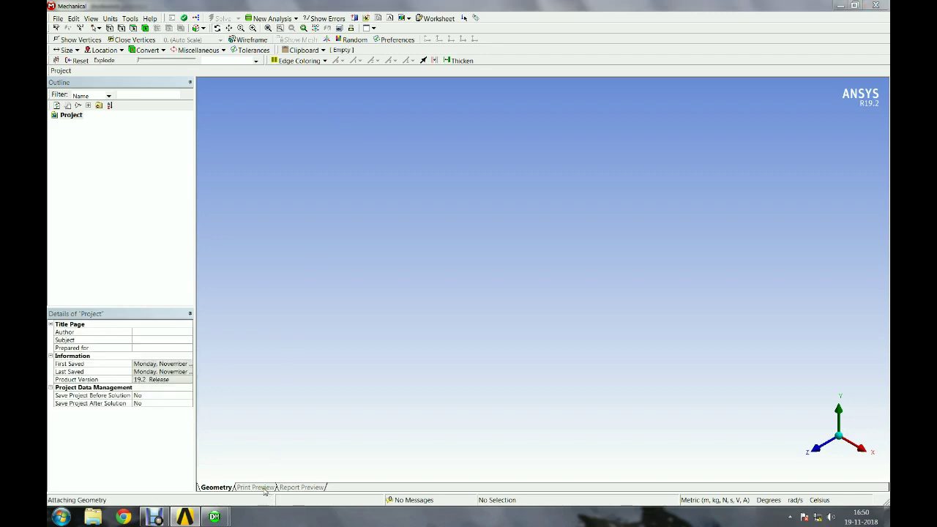
{"action": "left_click_drag", "start_coordinate": [136, 438], "coordinate": [426, 270]}
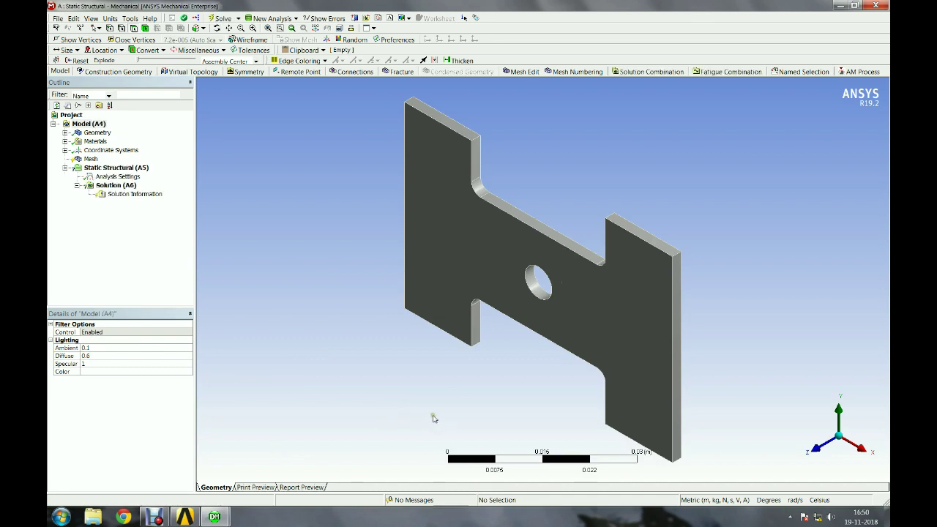
- Select the plate's Solid body and rotate the view to face the plate
{"action": "left_click", "coordinate": [311, 342]}
{"action": "left_click", "coordinate": [65, 132]}
{"action": "left_click", "coordinate": [102, 141]}
{"action": "left_click_drag", "start_coordinate": [418, 245], "coordinate": [662, 279]}
{"action": "scroll", "coordinate": [662, 280], "scroll_direction": "down", "scroll_amount": 2}
{"action": "middle_click_drag", "start_coordinate": [561, 335], "coordinate": [570, 294], "text": "ctrl"}
{"action": "left_click_drag", "start_coordinate": [570, 294], "coordinate": [537, 295]}
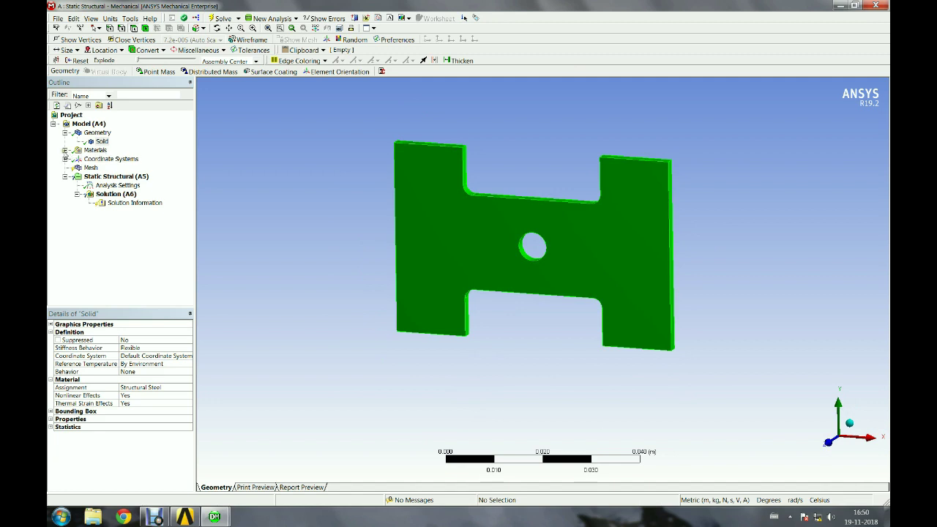
- Check the Structural Steel material properties and bring up the unit systems list
{"action": "left_click", "coordinate": [66, 150]}
{"action": "left_click", "coordinate": [116, 159]}
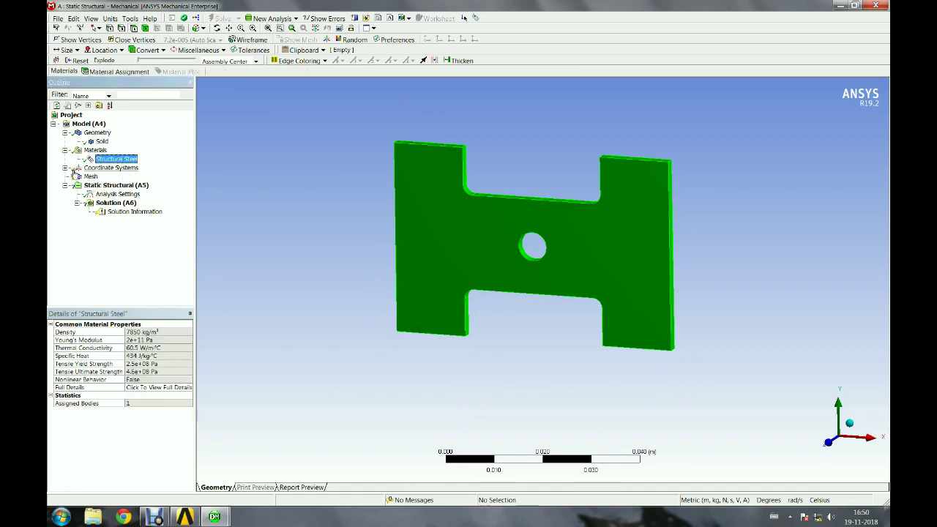
{"action": "left_click", "coordinate": [90, 177]}
{"action": "right_click", "coordinate": [87, 187]}
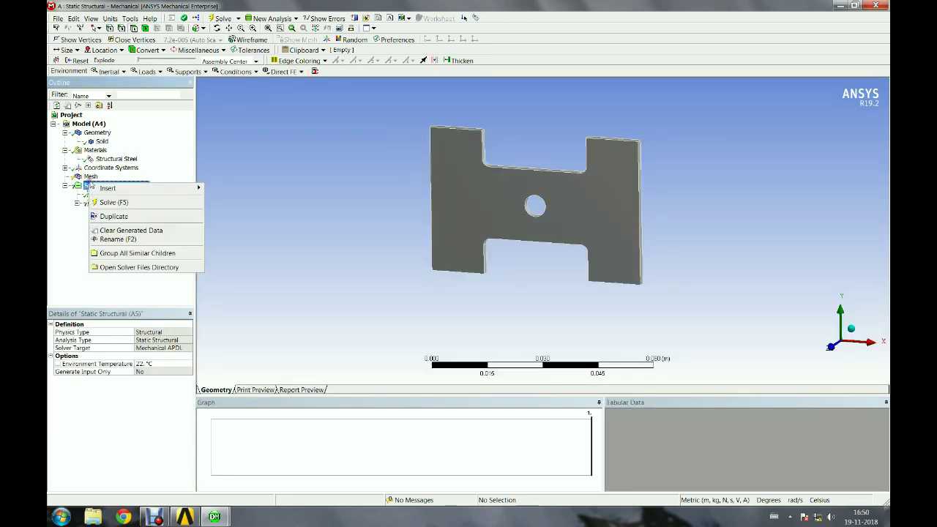
{"action": "right_click", "coordinate": [93, 177]}
{"action": "mouse_move", "coordinate": [134, 183]}
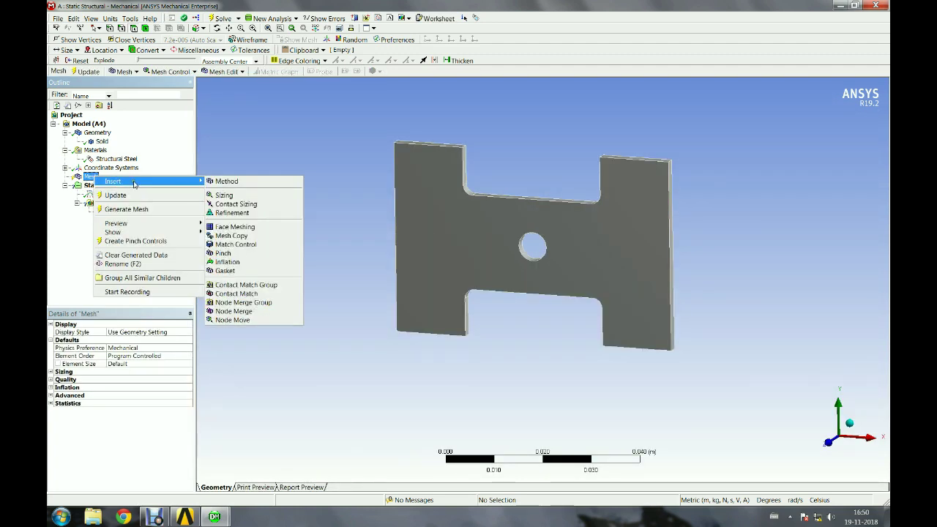
{"action": "left_click", "coordinate": [275, 147]}
{"action": "left_click", "coordinate": [111, 19]}
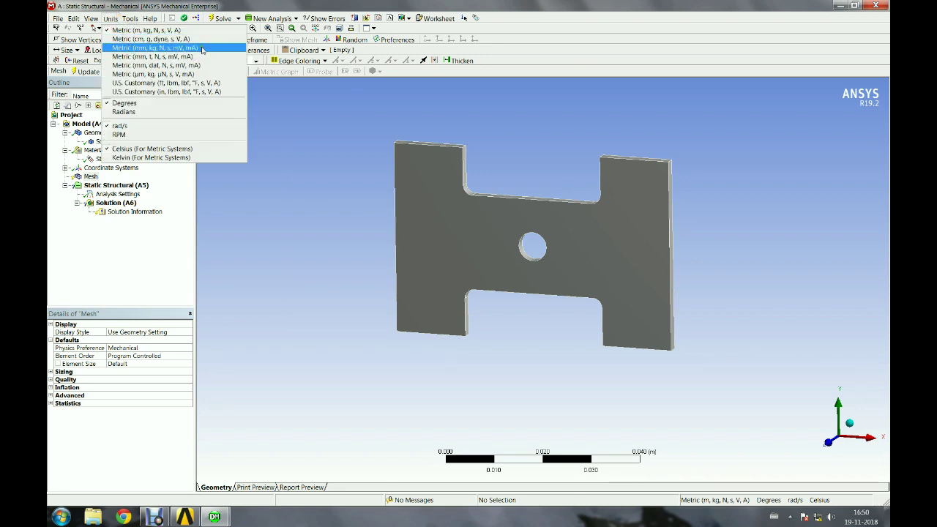
- Switch units to millimetres, kilograms and newtons, and scope a new edge sizing to the four tab end edges
{"action": "left_click", "coordinate": [228, 50]}
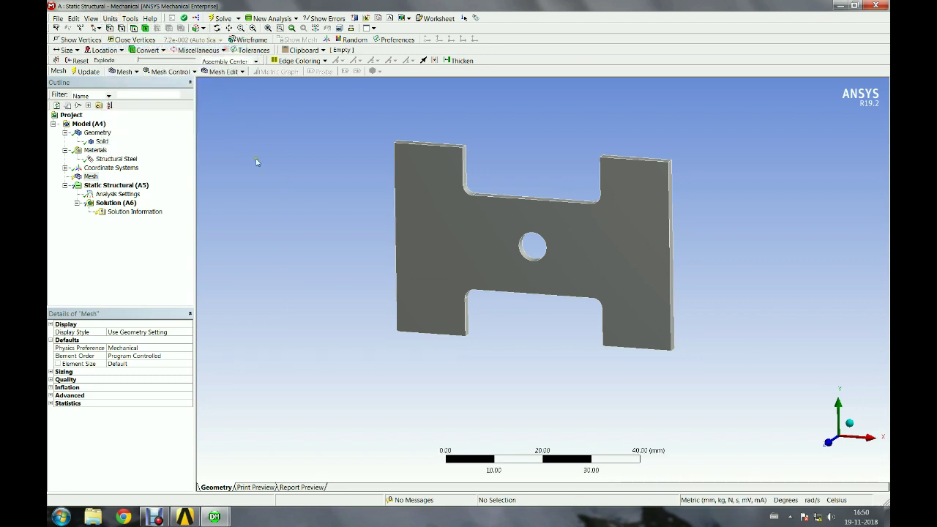
{"action": "right_click", "coordinate": [93, 179]}
{"action": "mouse_move", "coordinate": [110, 185]}
{"action": "left_click", "coordinate": [238, 196]}
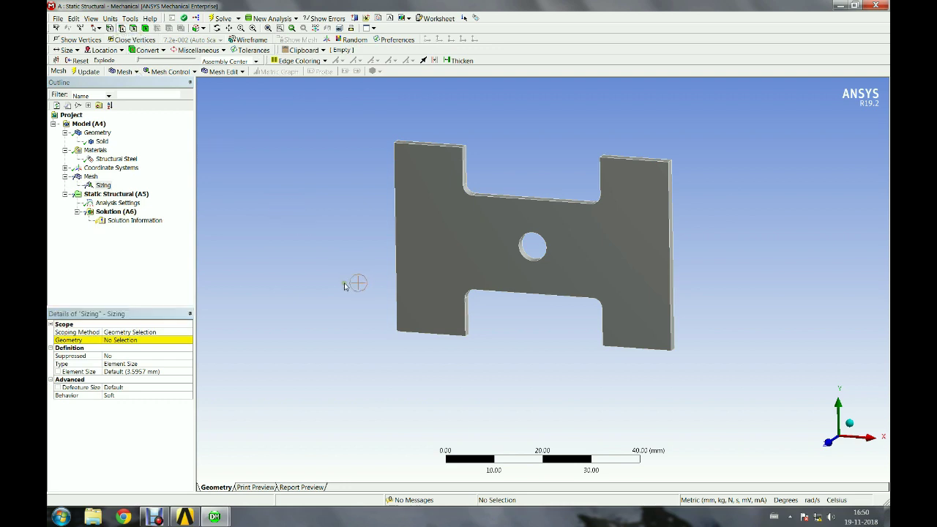
{"action": "left_click", "coordinate": [136, 341]}
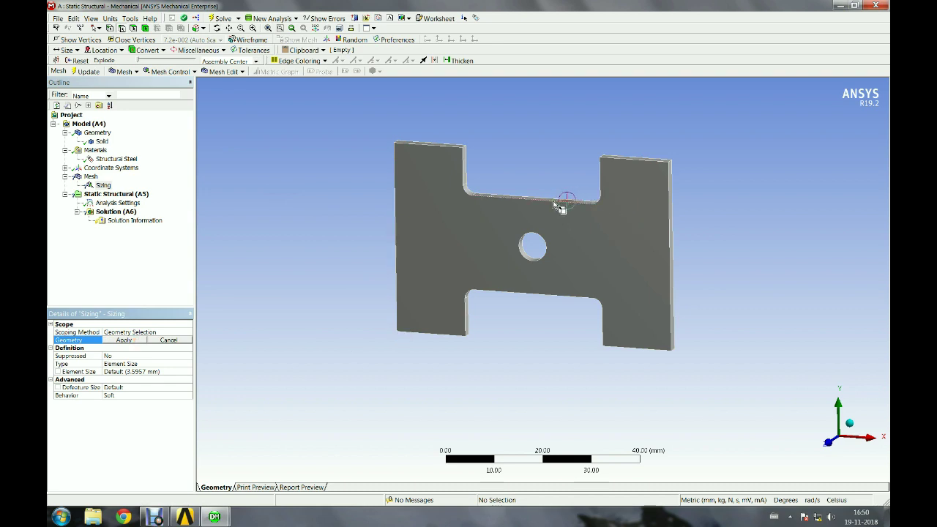
{"action": "left_click", "coordinate": [440, 146]}
{"action": "left_click", "coordinate": [641, 159], "text": "ctrl"}
{"action": "left_click", "coordinate": [633, 349], "text": "ctrl"}
{"action": "left_click", "coordinate": [430, 332], "text": "ctrl"}
{"action": "left_click", "coordinate": [130, 341]}
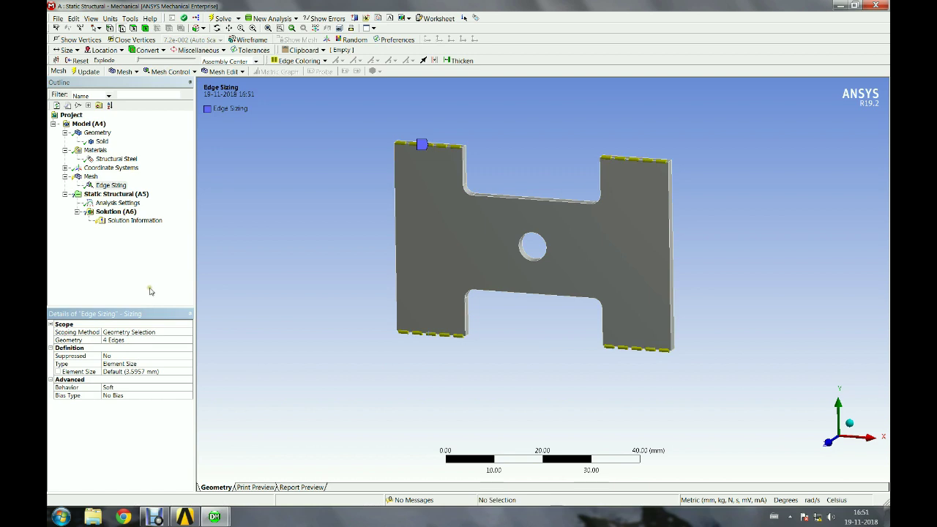
- Set the edge sizing type to Number of Divisions with 10 divisions
{"action": "left_click", "coordinate": [173, 365]}
{"action": "left_click", "coordinate": [186, 364]}
{"action": "left_click", "coordinate": [143, 378]}
{"action": "left_click", "coordinate": [162, 373]}
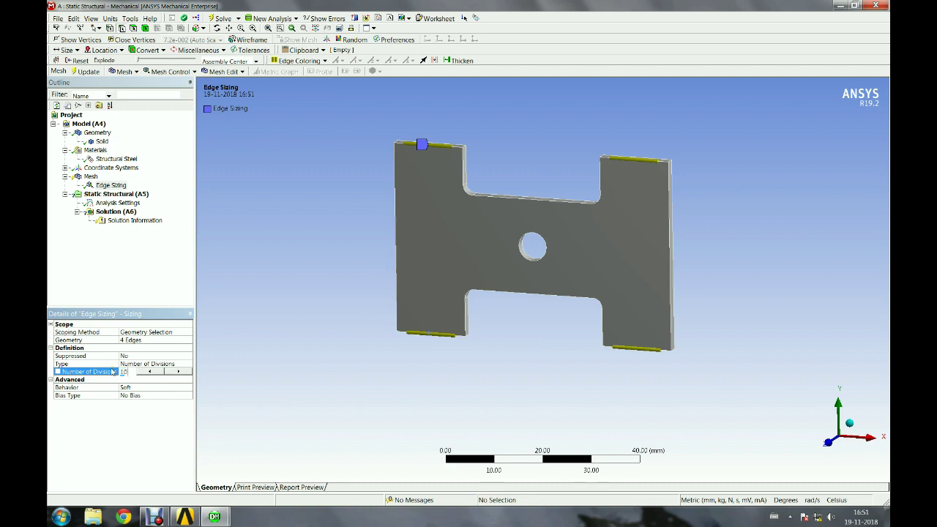
{"action": "key", "text": "Return"}
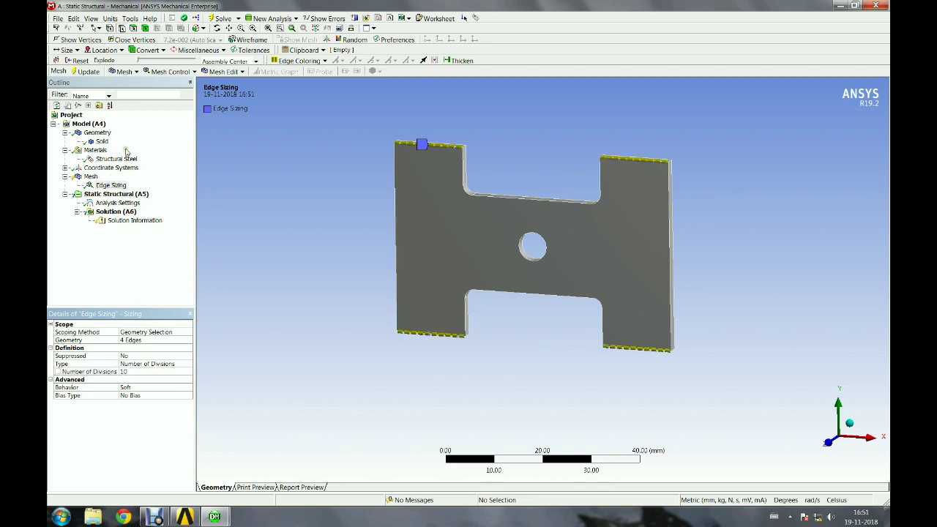
- Add Edge Sizing 2 on the two inner notch edges with 15 divisions
{"action": "right_click", "coordinate": [92, 178]}
{"action": "mouse_move", "coordinate": [150, 185]}
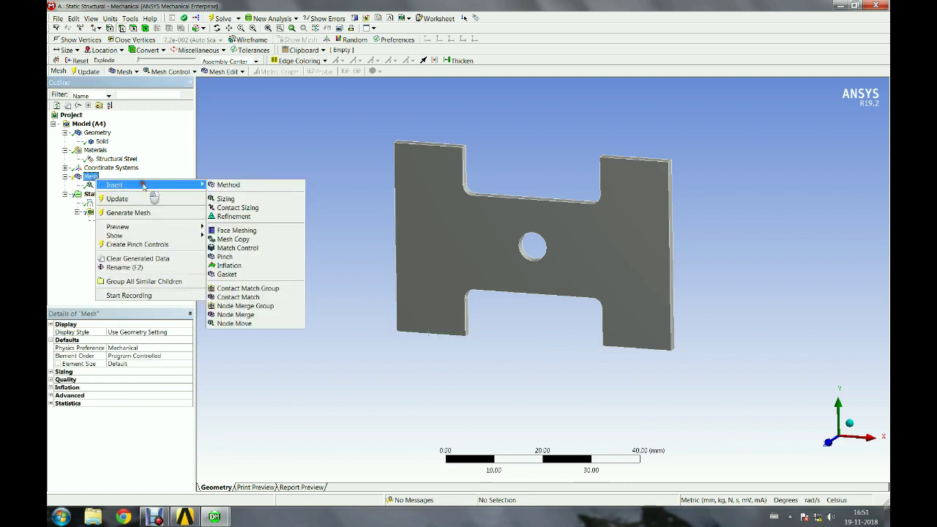
{"action": "left_click", "coordinate": [246, 200]}
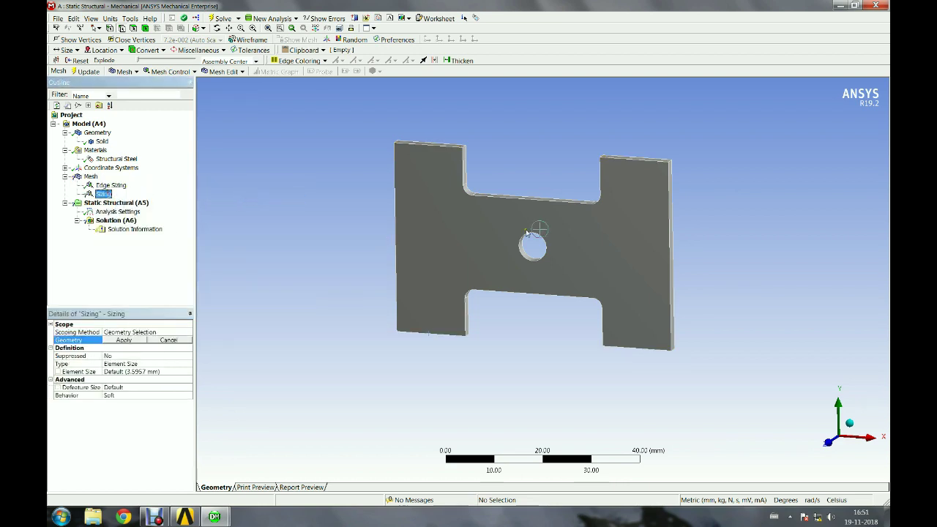
{"action": "left_click", "coordinate": [513, 203]}
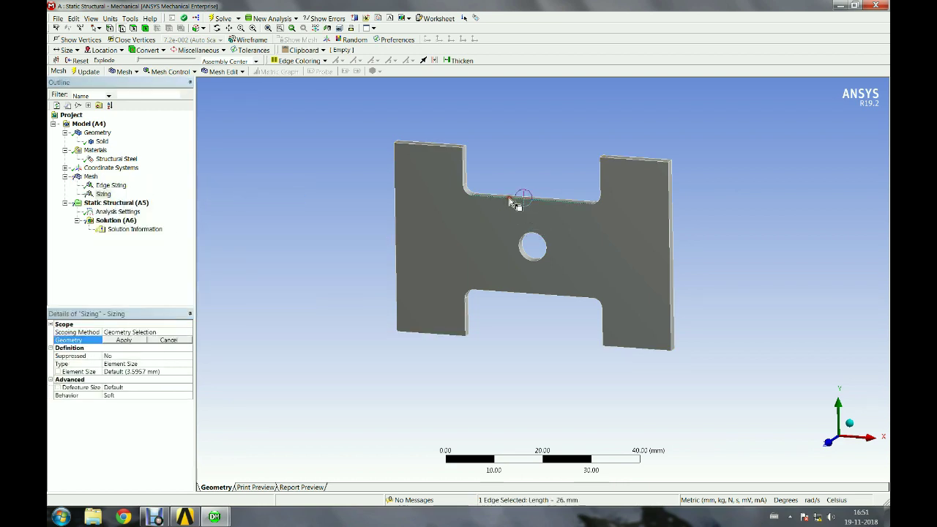
{"action": "left_click", "coordinate": [513, 297], "text": "ctrl"}
{"action": "left_click", "coordinate": [129, 341]}
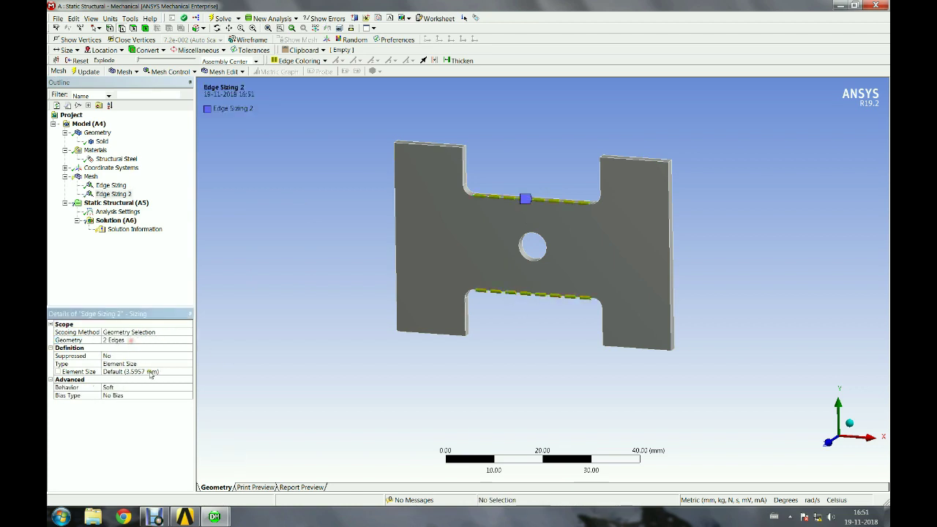
{"action": "left_click", "coordinate": [183, 364]}
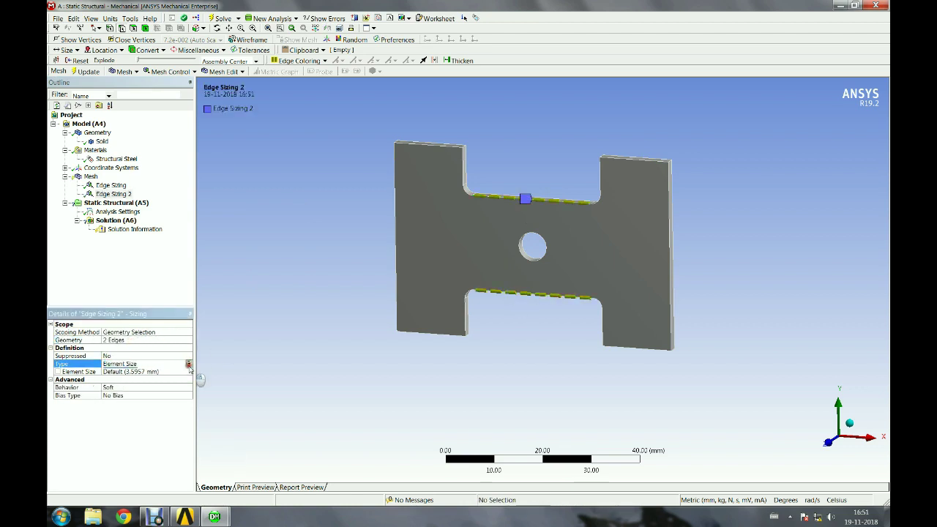
{"action": "left_click", "coordinate": [188, 363]}
{"action": "left_click", "coordinate": [169, 380]}
{"action": "left_click", "coordinate": [168, 371]}
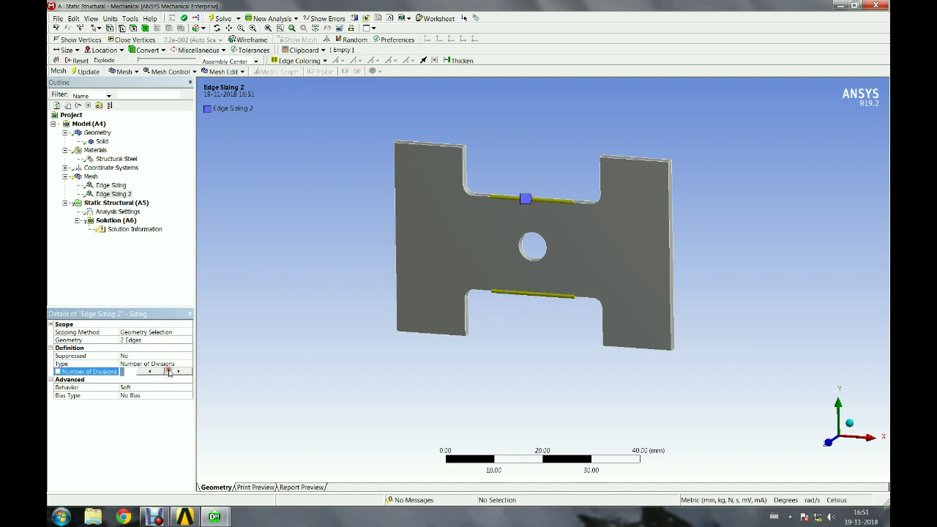
{"action": "type", "text": "15"}
{"action": "key", "text": "Return"}
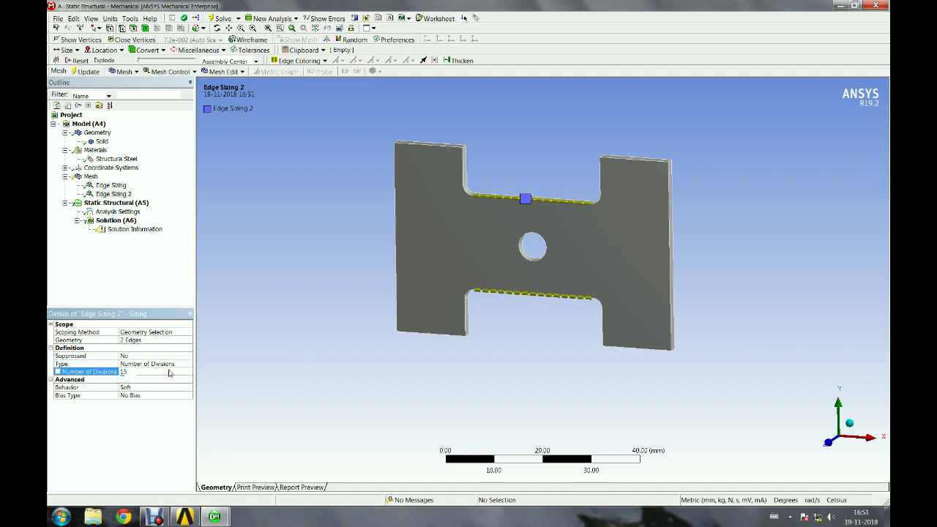
- Add Edge Sizing 3 on the left and right outer edges with 25 divisions
{"action": "right_click", "coordinate": [93, 178]}
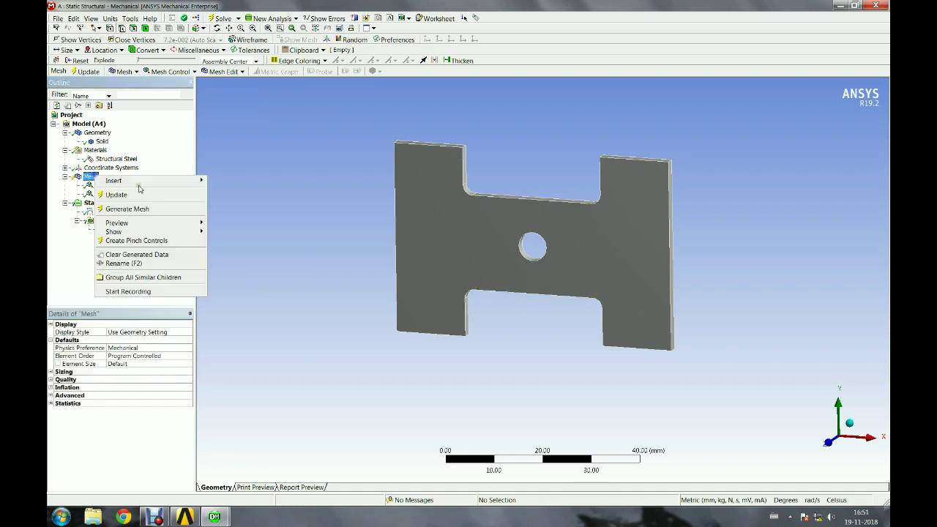
{"action": "mouse_move", "coordinate": [159, 180]}
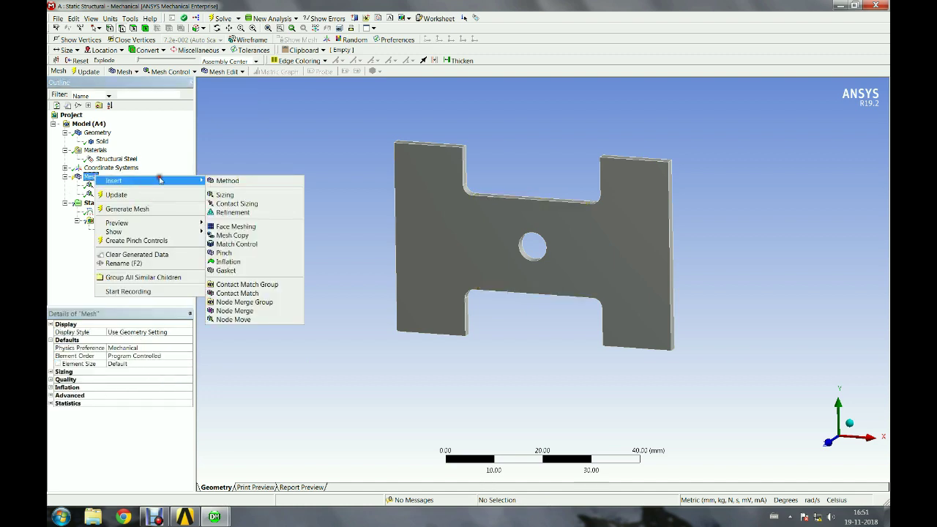
{"action": "left_click", "coordinate": [247, 194]}
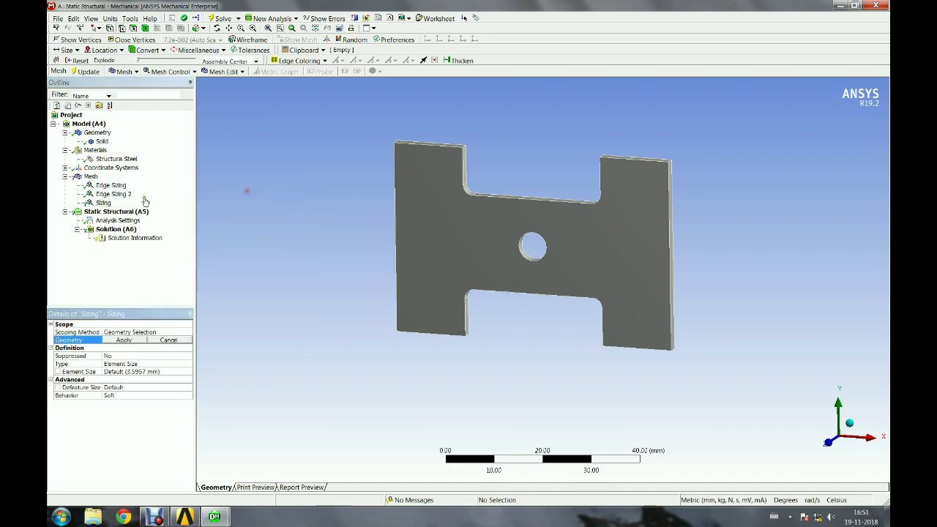
{"action": "left_click", "coordinate": [396, 245]}
{"action": "left_click", "coordinate": [681, 264], "text": "ctrl"}
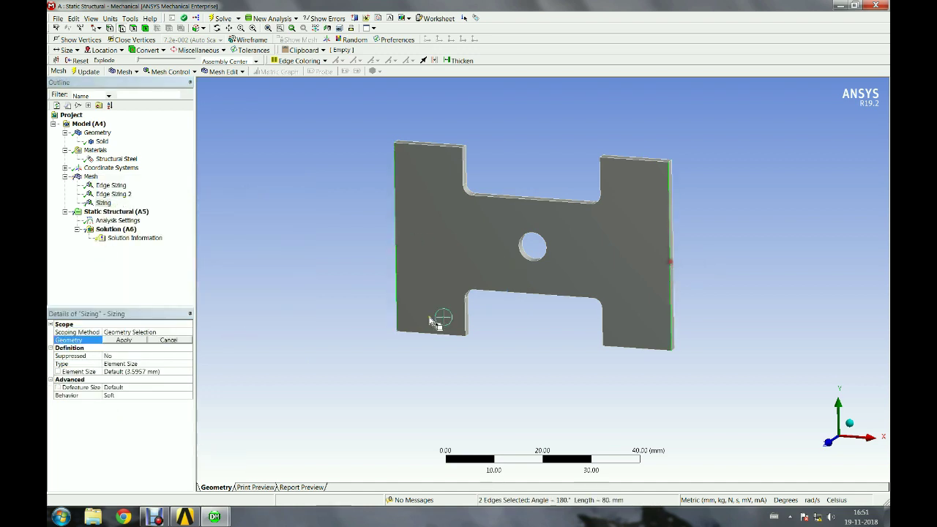
{"action": "left_click", "coordinate": [124, 341]}
{"action": "left_click", "coordinate": [183, 364]}
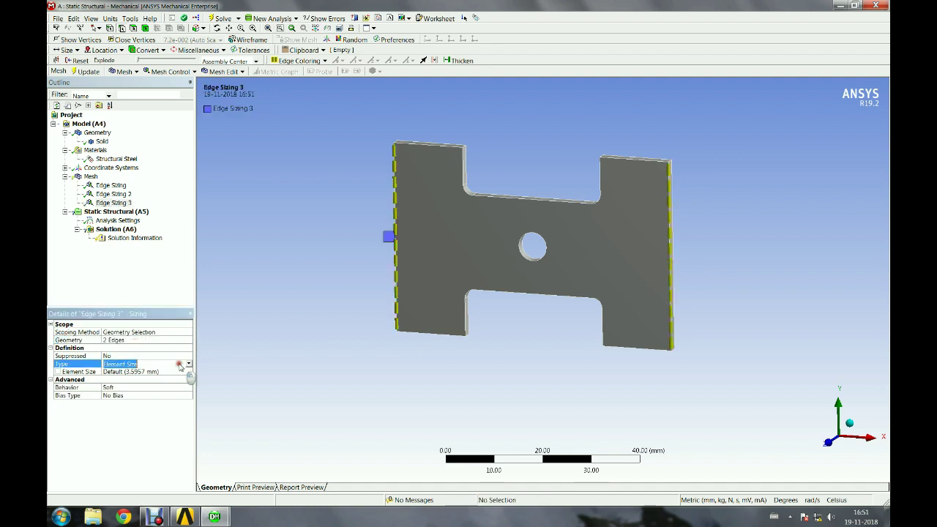
{"action": "left_click", "coordinate": [188, 364]}
{"action": "left_click", "coordinate": [161, 381]}
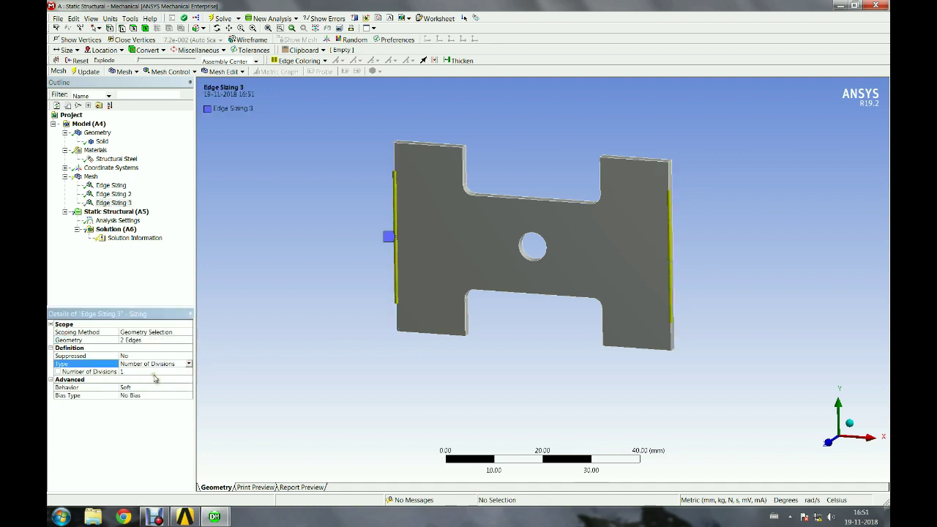
{"action": "left_click", "coordinate": [154, 372]}
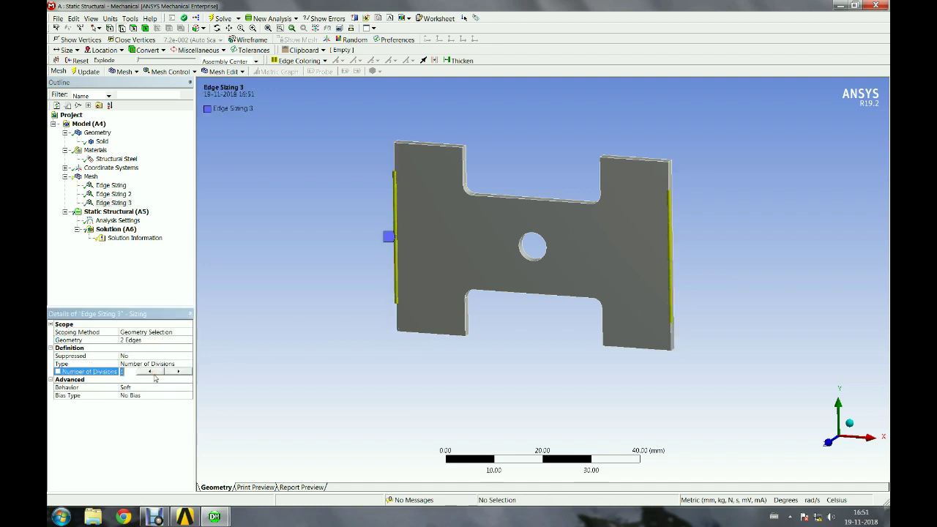
{"action": "key", "text": "BackSpace"}
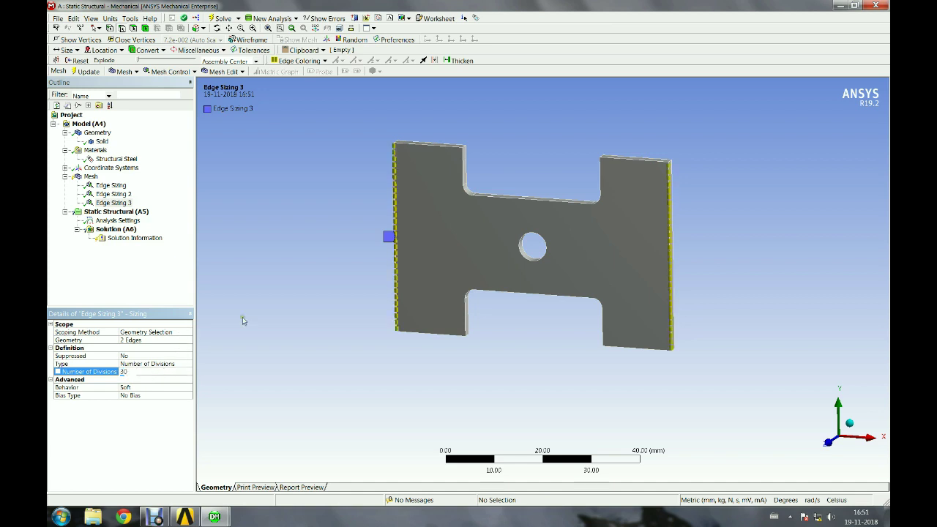
{"action": "left_click", "coordinate": [142, 372]}
{"action": "type", "text": "25"}
- Add Edge Sizing 4 on the central hole's circular edge with 20 divisions
{"action": "right_click", "coordinate": [92, 177]}
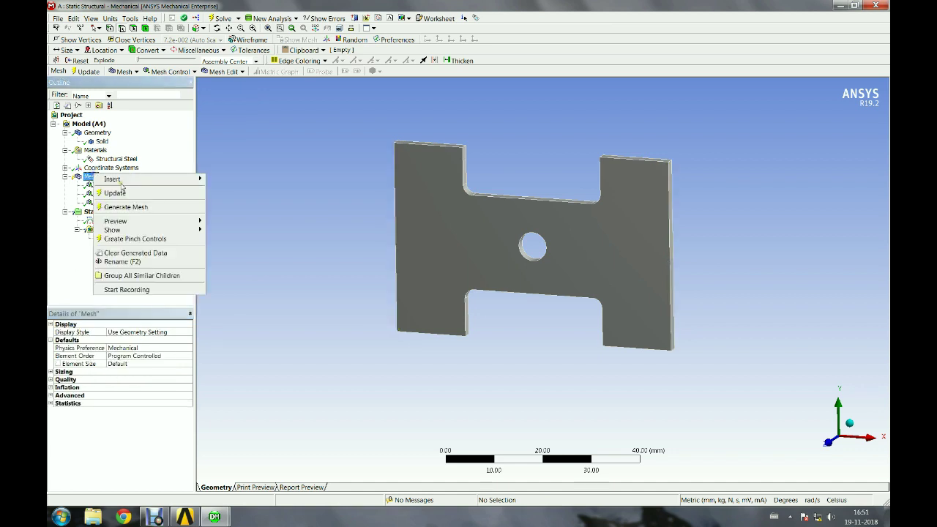
{"action": "mouse_move", "coordinate": [146, 178]}
{"action": "left_click", "coordinate": [244, 192]}
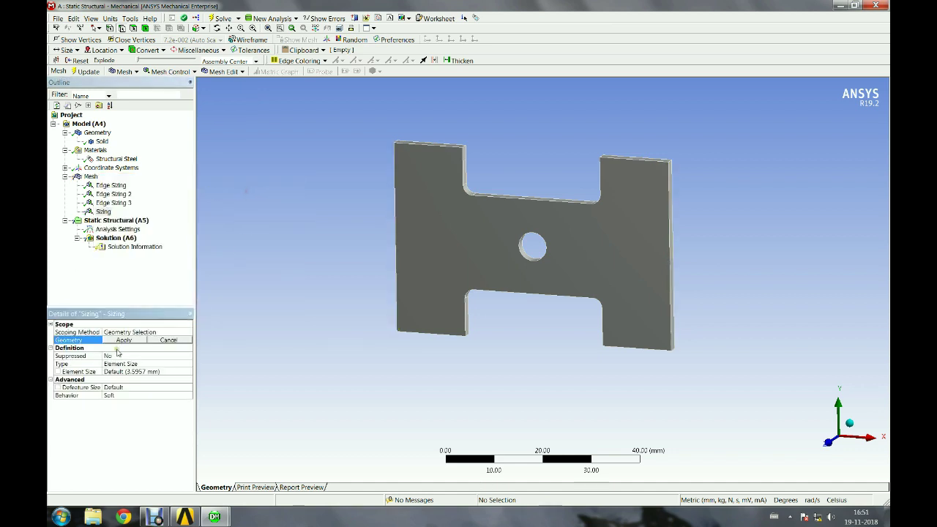
{"action": "left_click", "coordinate": [542, 264]}
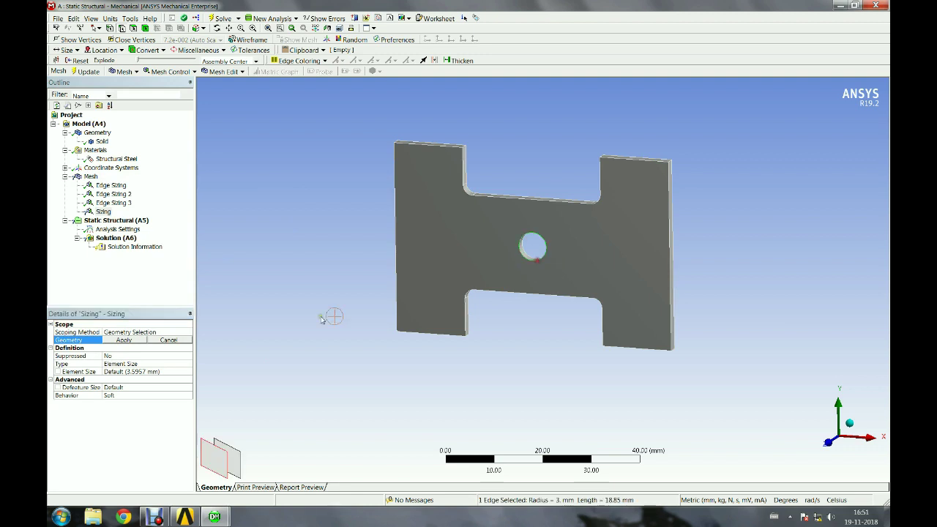
{"action": "left_click", "coordinate": [123, 340]}
{"action": "left_click", "coordinate": [182, 364]}
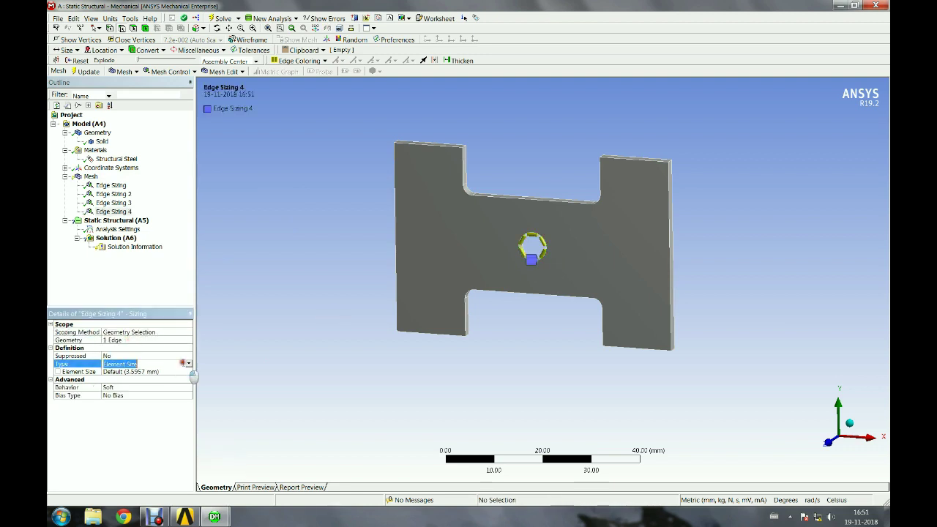
{"action": "left_click", "coordinate": [188, 363]}
{"action": "left_click", "coordinate": [146, 380]}
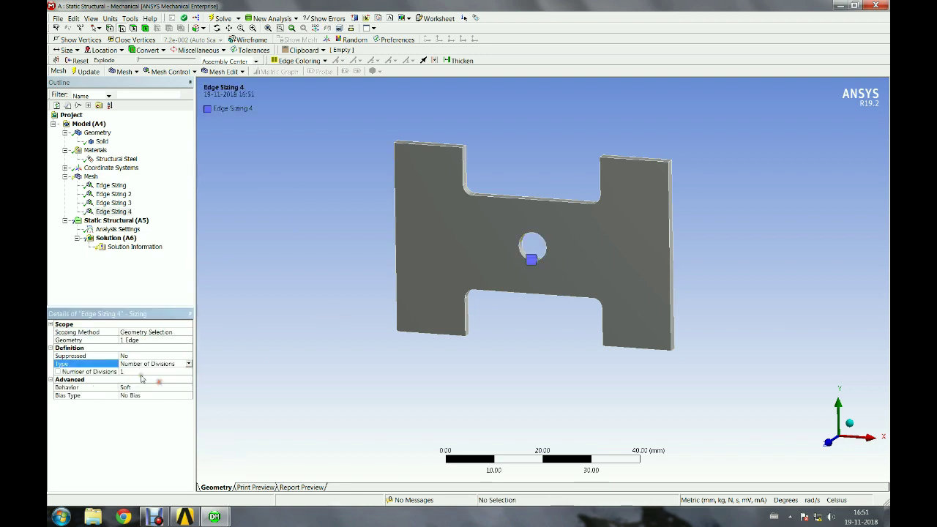
{"action": "left_click", "coordinate": [144, 371]}
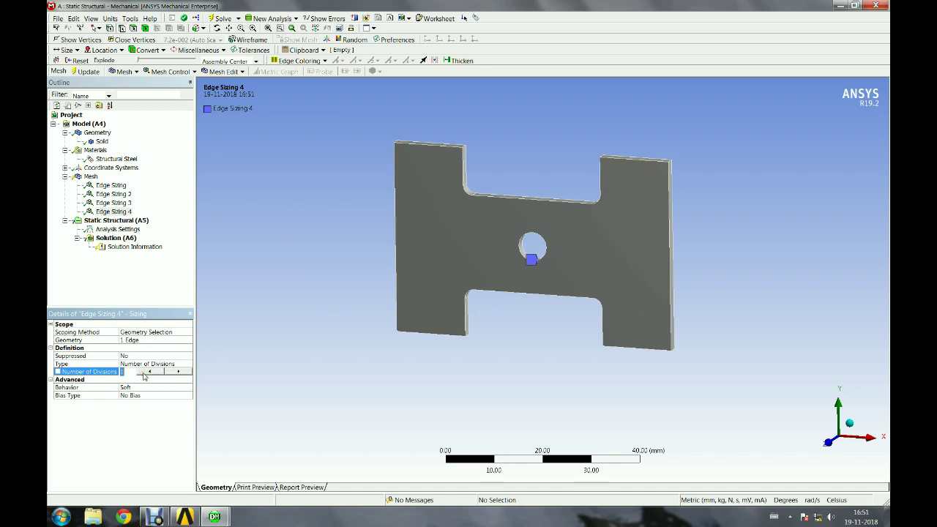
{"action": "key", "text": "Return"}
{"action": "left_click", "coordinate": [134, 288]}
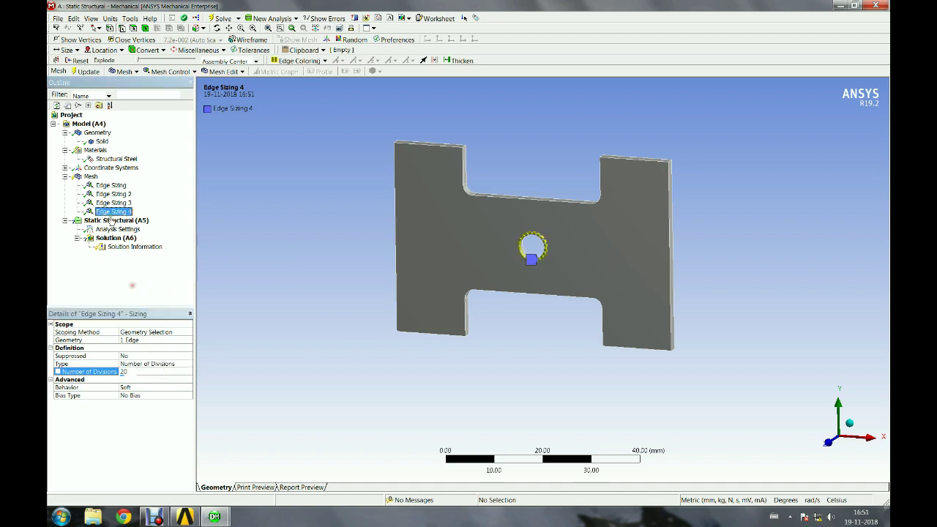
{"action": "right_click", "coordinate": [91, 176]}
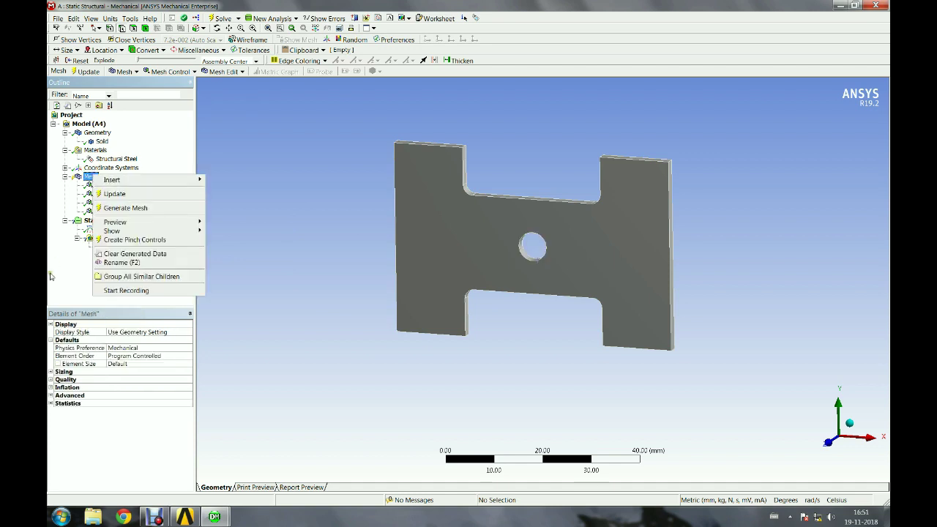
- Add a fifth Edge Sizing control scoped to the four 2 mm plate-thickness edges
{"action": "left_click", "coordinate": [136, 195]}
{"action": "right_click", "coordinate": [91, 178]}
{"action": "mouse_move", "coordinate": [132, 184]}
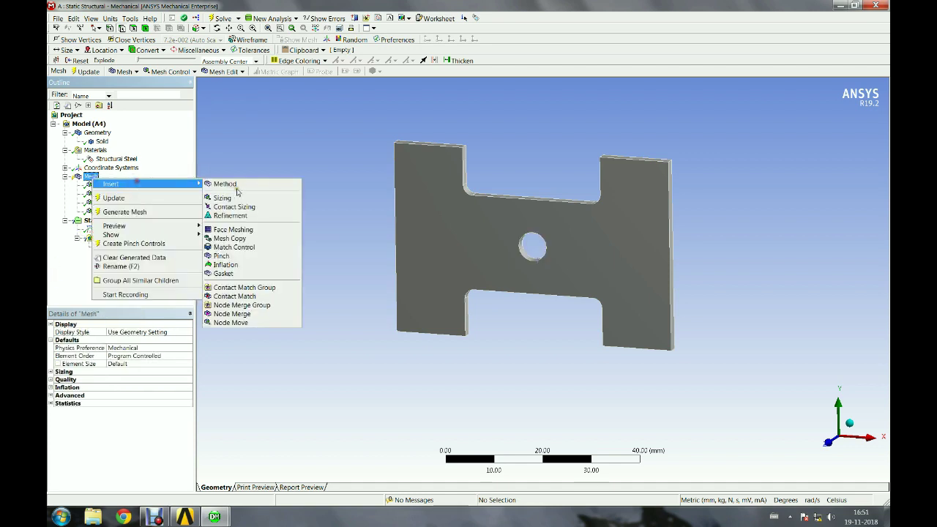
{"action": "left_click", "coordinate": [242, 199]}
{"action": "middle_click_drag", "start_coordinate": [386, 300], "coordinate": [469, 290]}
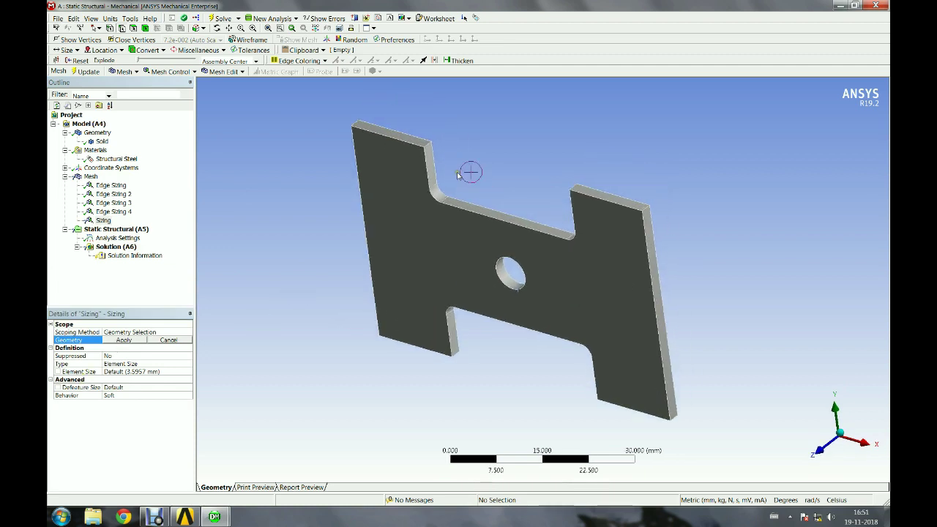
{"action": "left_click", "coordinate": [361, 126]}
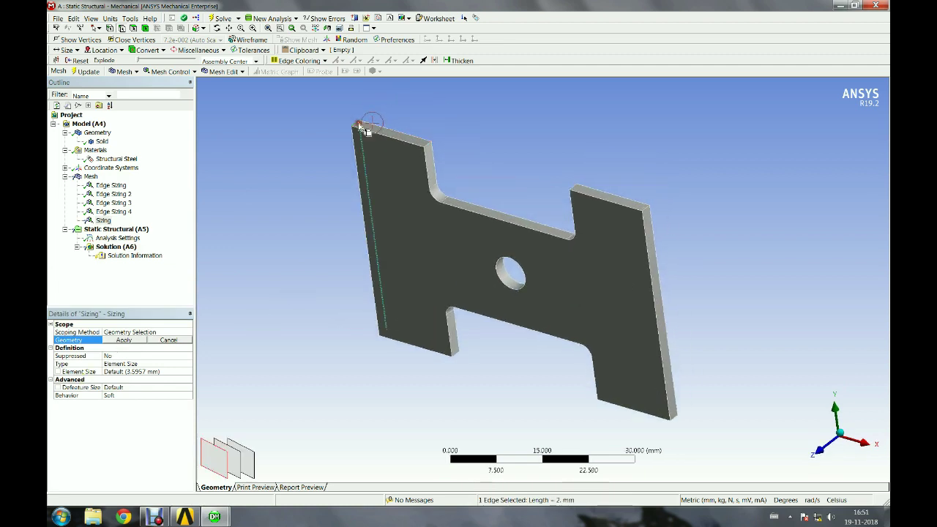
{"action": "left_click", "coordinate": [426, 151]}
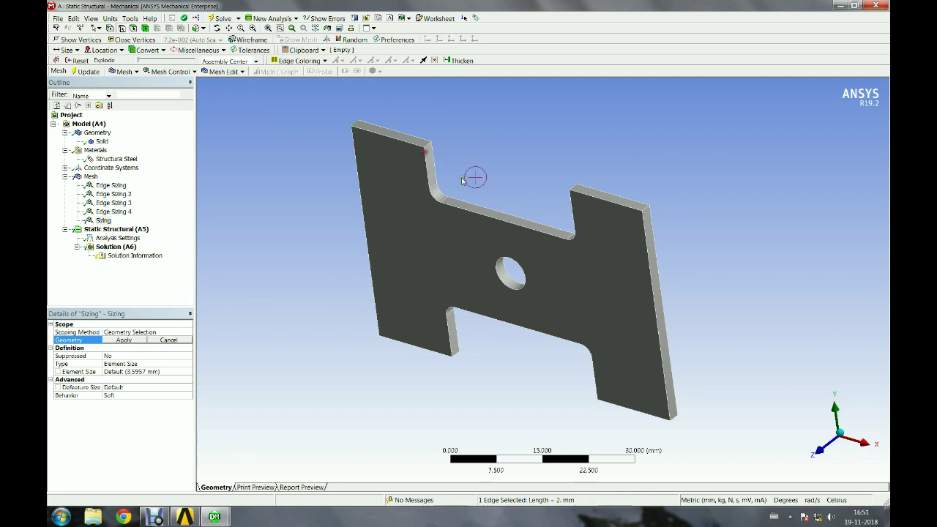
{"action": "left_click", "coordinate": [645, 209], "text": "ctrl"}
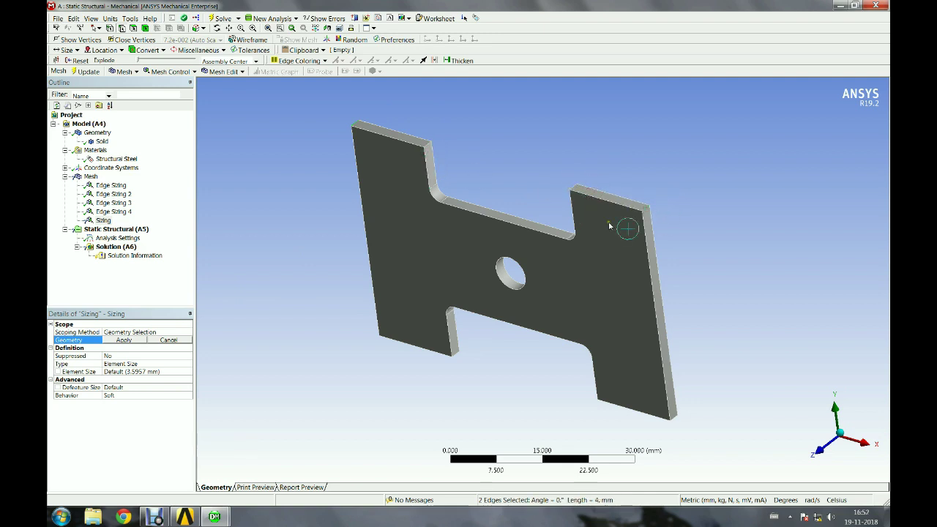
{"action": "left_click", "coordinate": [675, 419], "text": "ctrl"}
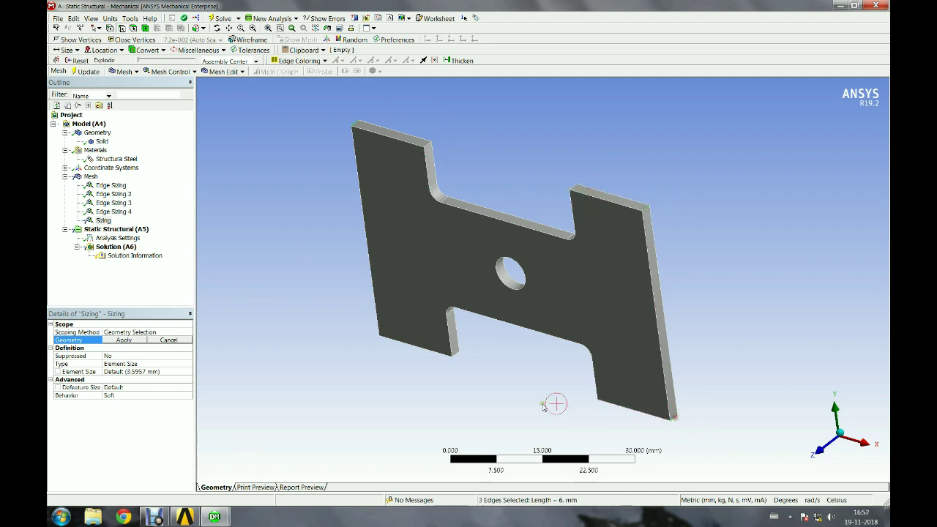
{"action": "left_click", "coordinate": [457, 355], "text": "ctrl"}
{"action": "left_click", "coordinate": [122, 340]}
- Switch the sizing Type to Number of Divisions and set it to 3
{"action": "left_click", "coordinate": [166, 363]}
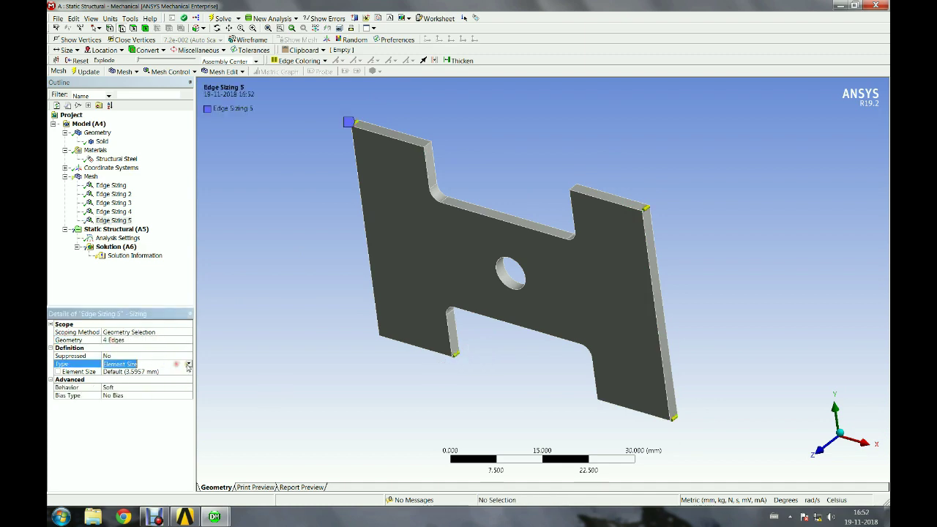
{"action": "left_click", "coordinate": [188, 364]}
{"action": "left_click", "coordinate": [183, 379]}
{"action": "left_click", "coordinate": [183, 372]}
{"action": "left_click_drag", "start_coordinate": [180, 372], "coordinate": [188, 373]}
{"action": "left_click", "coordinate": [176, 379]}
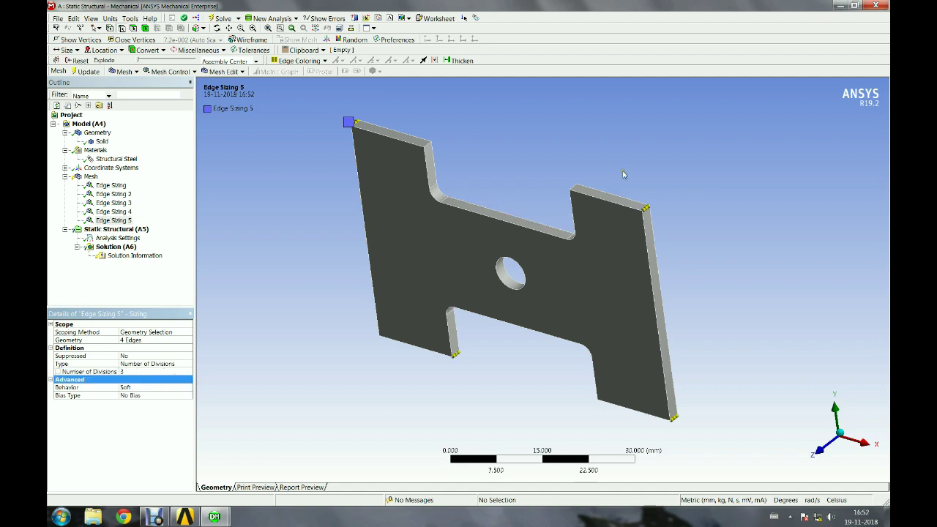
- Generate the mesh on the H-plate and rotate the meshed plate to a front view
{"action": "left_click", "coordinate": [90, 176]}
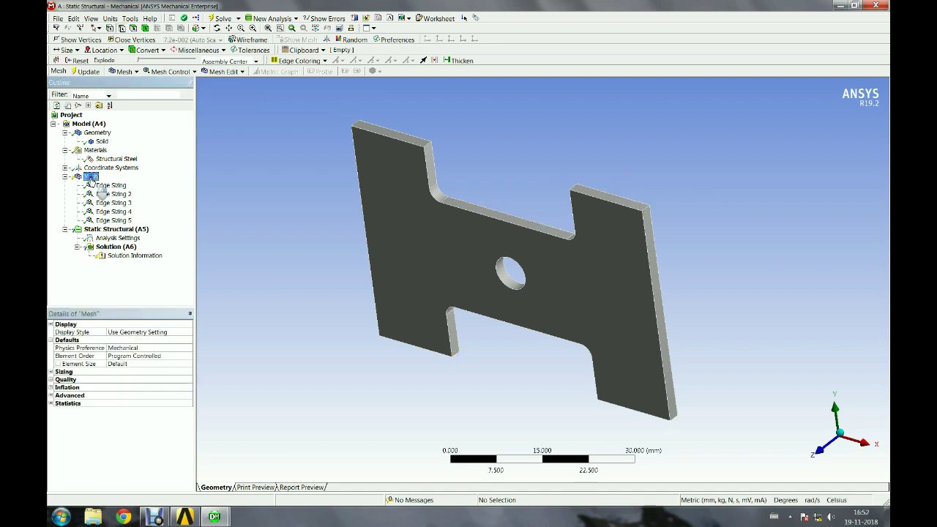
{"action": "right_click", "coordinate": [90, 176]}
{"action": "left_click", "coordinate": [141, 214]}
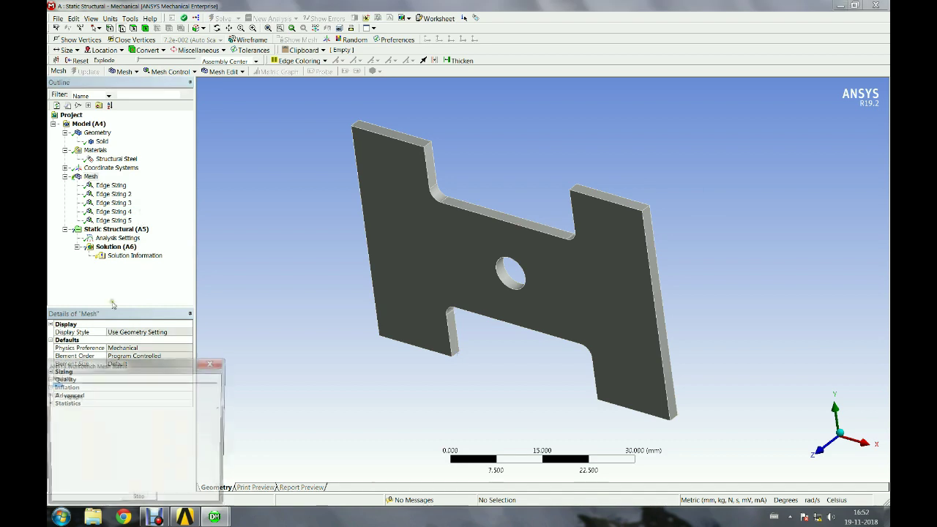
{"action": "left_click_drag", "start_coordinate": [122, 369], "coordinate": [286, 328]}
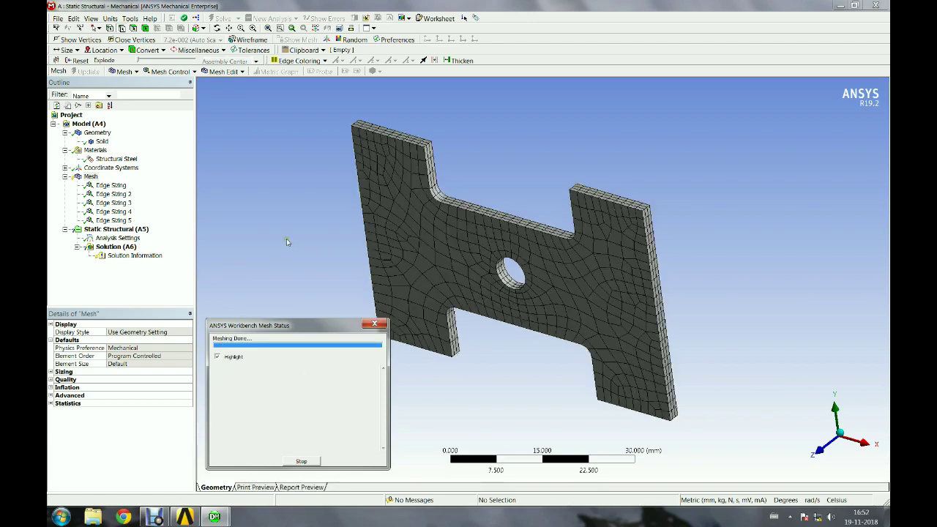
{"action": "left_click_drag", "start_coordinate": [314, 257], "coordinate": [512, 291]}
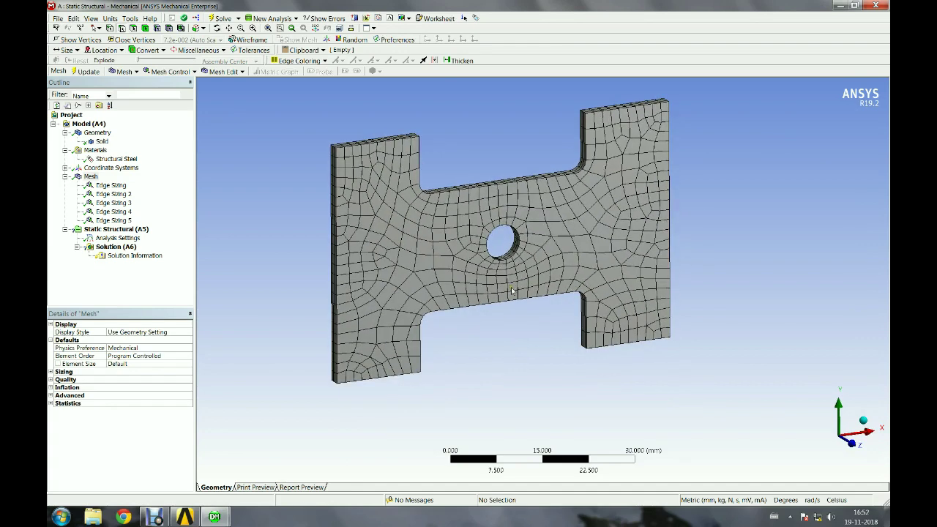
- Insert a Fixed Support and apply it to the plate's 80 mm² left end face
{"action": "right_click", "coordinate": [124, 231]}
{"action": "mouse_move", "coordinate": [175, 235]}
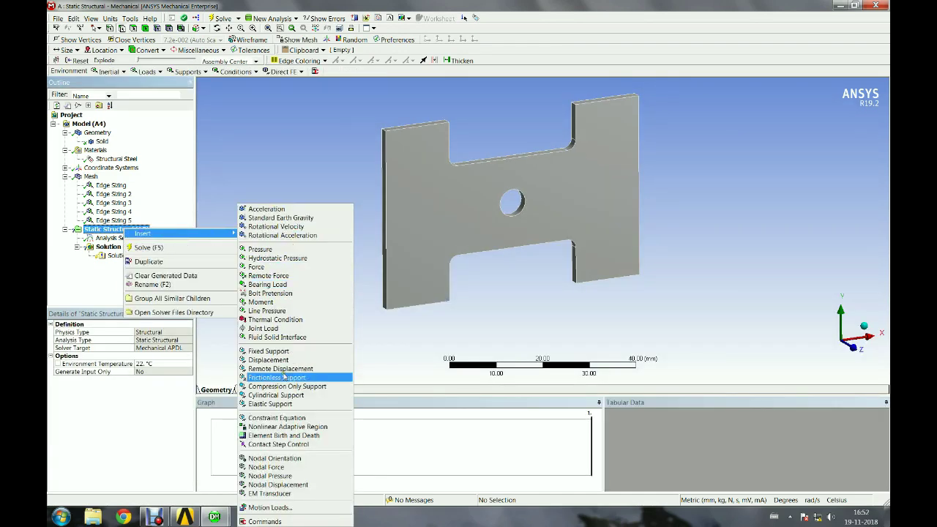
{"action": "left_click", "coordinate": [271, 351]}
{"action": "middle_click_drag", "start_coordinate": [400, 259], "coordinate": [432, 253]}
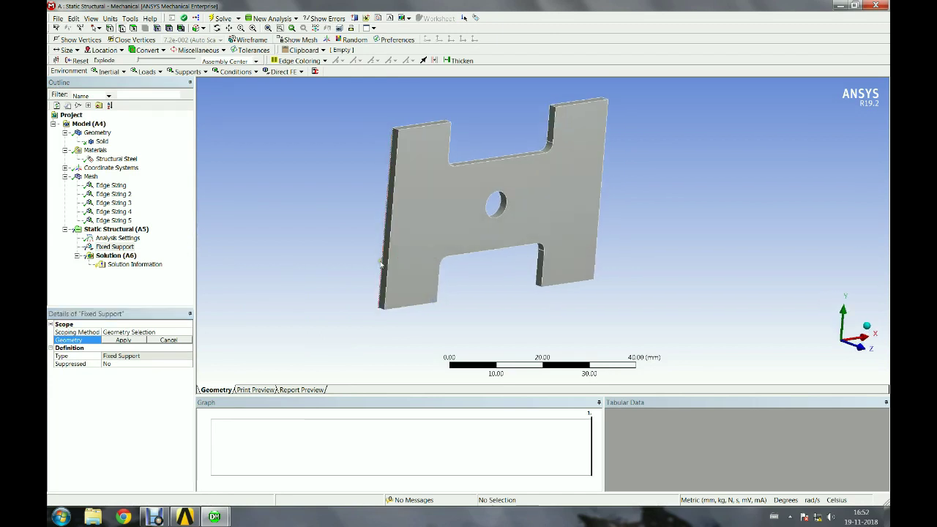
{"action": "left_click", "coordinate": [133, 28]}
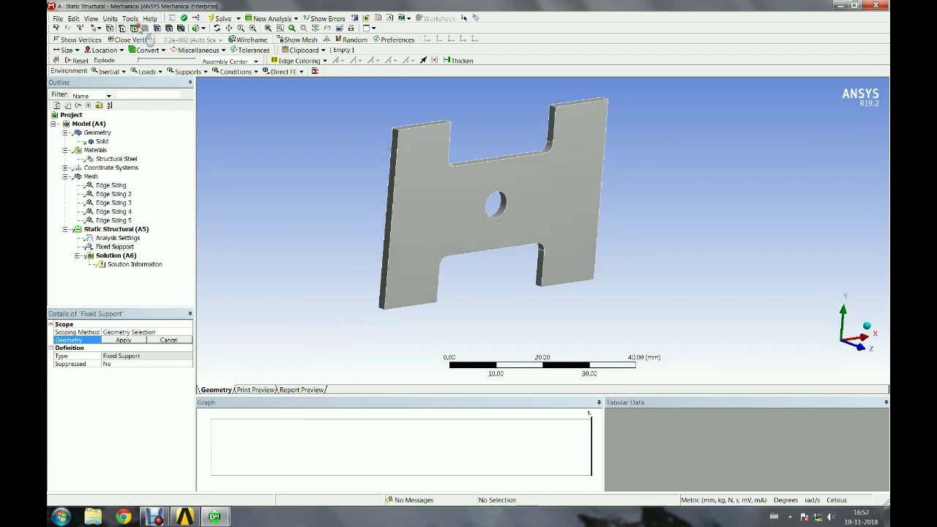
{"action": "left_click", "coordinate": [393, 216]}
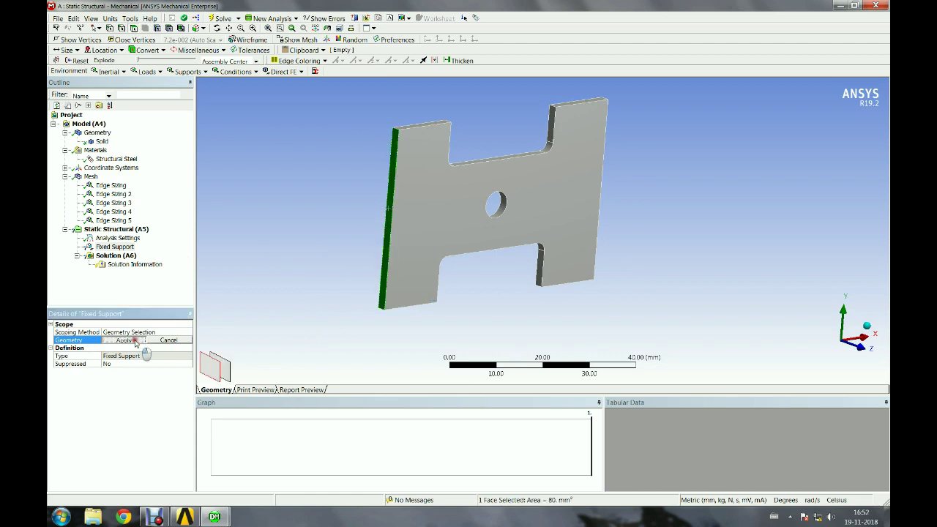
{"action": "left_click", "coordinate": [123, 340]}
{"action": "middle_click_drag", "start_coordinate": [437, 226], "coordinate": [307, 228]}
{"action": "left_click", "coordinate": [110, 229]}
- Delete the Remote Force that was inserted by mistake
{"action": "right_click", "coordinate": [139, 230]}
{"action": "mouse_move", "coordinate": [220, 233]}
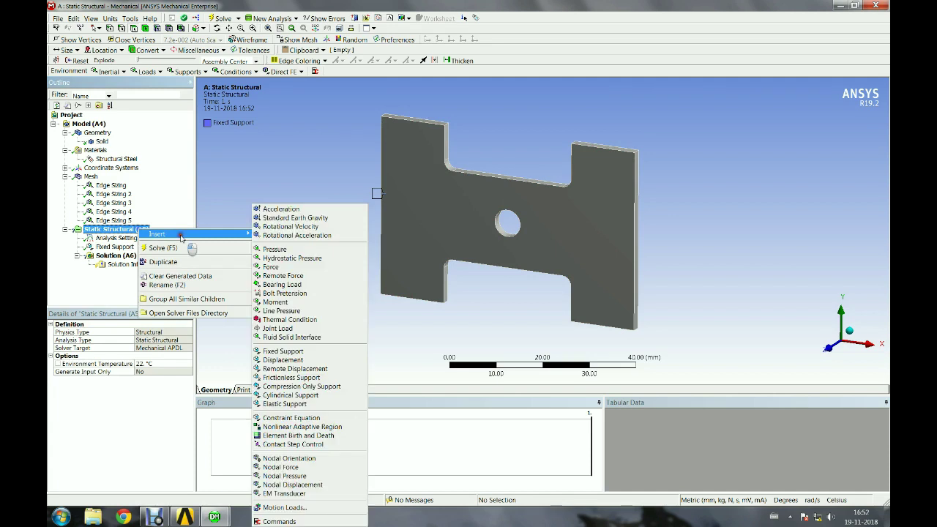
{"action": "left_click", "coordinate": [289, 275]}
{"action": "right_click", "coordinate": [122, 256]}
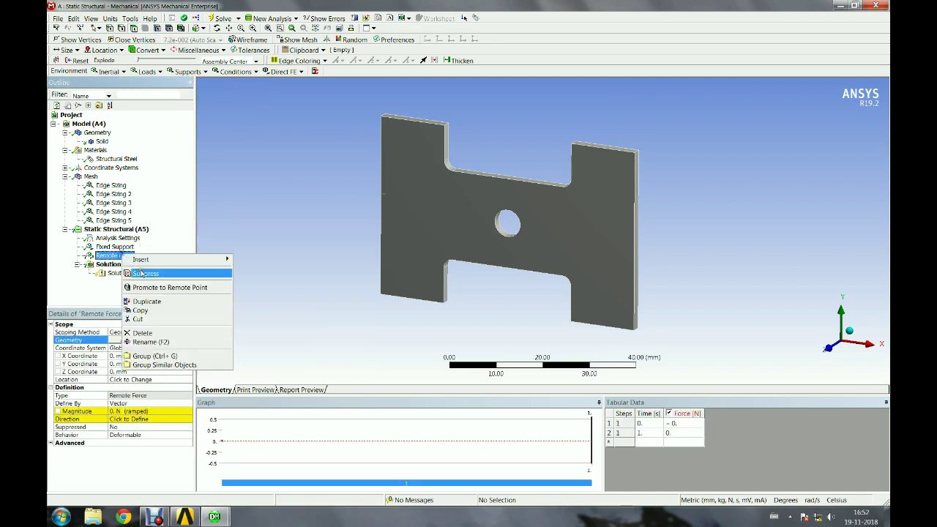
{"action": "left_click", "coordinate": [143, 333]}
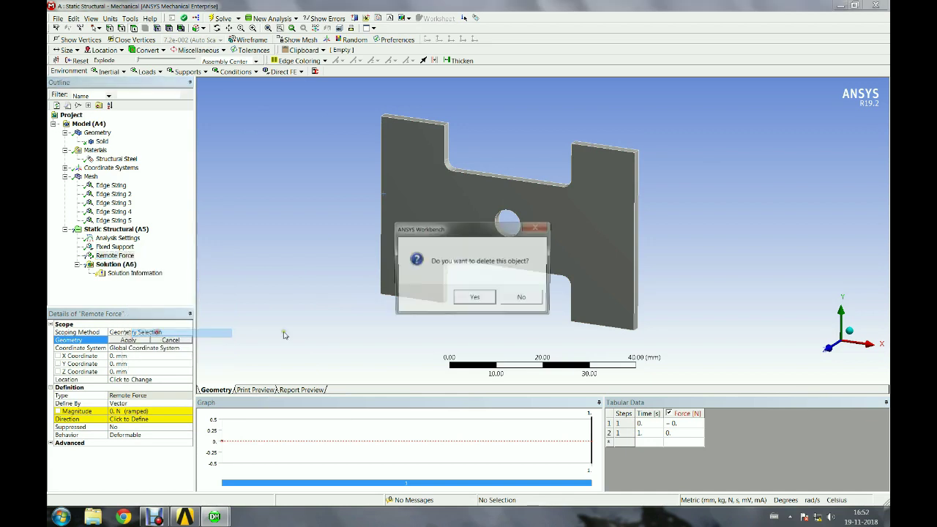
{"action": "left_click", "coordinate": [472, 295]}
- Insert a Force load applied to the plate's right end face
{"action": "right_click", "coordinate": [127, 230]}
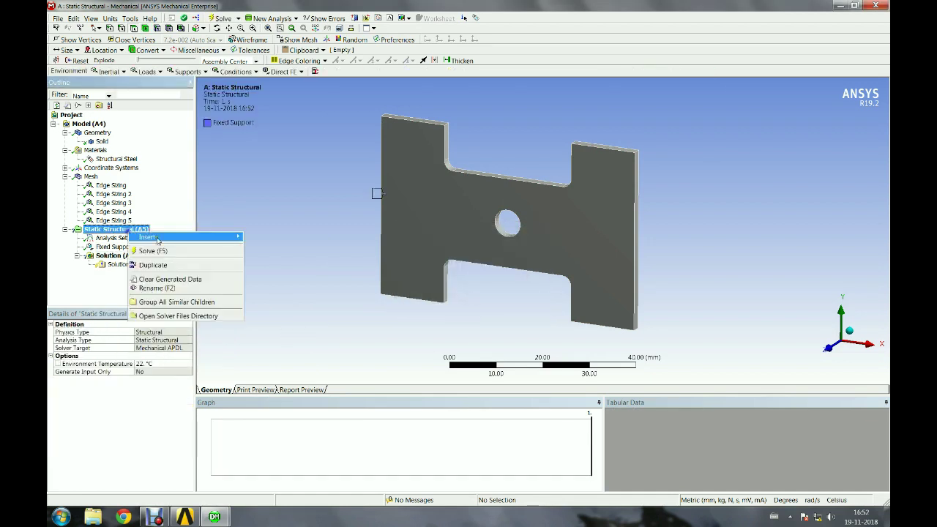
{"action": "mouse_move", "coordinate": [169, 238]}
{"action": "left_click", "coordinate": [264, 267]}
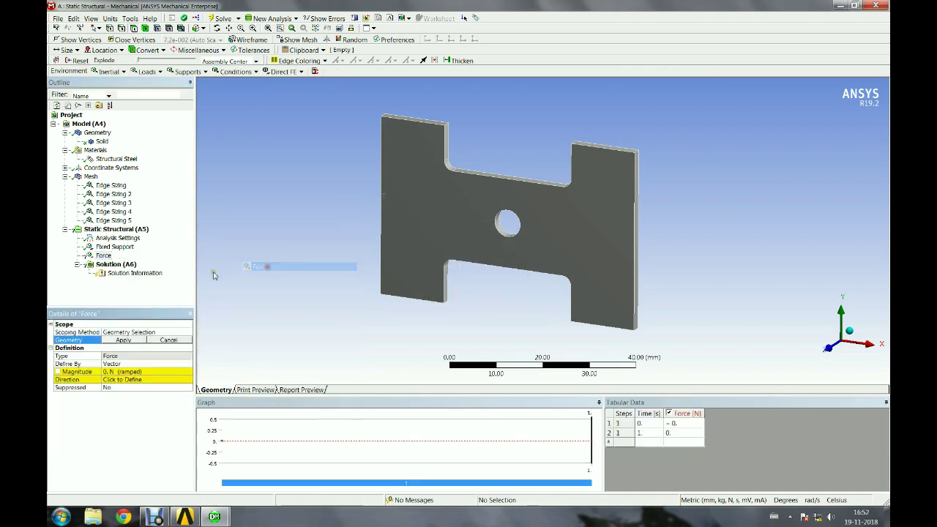
{"action": "left_click", "coordinate": [636, 245]}
{"action": "left_click", "coordinate": [127, 341]}
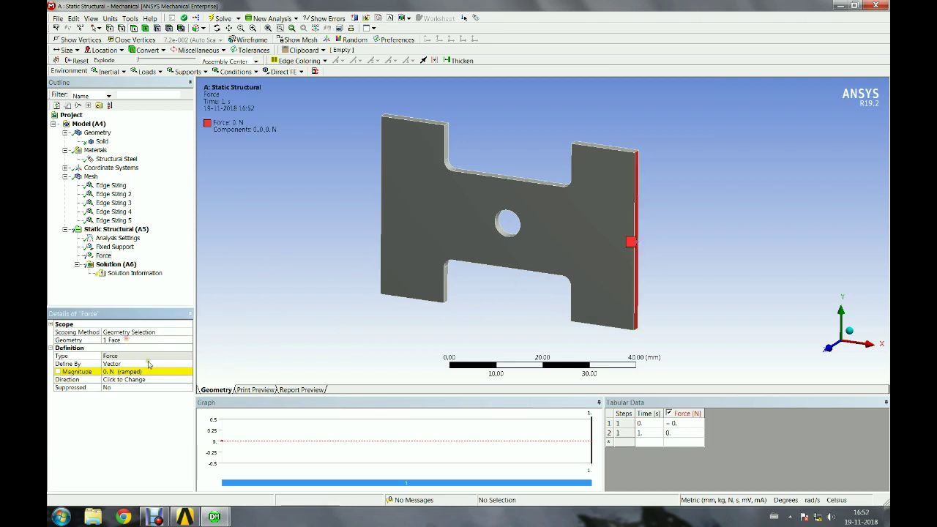
- Define the force by Components with an X Component of 1000 N
{"action": "left_click", "coordinate": [150, 364]}
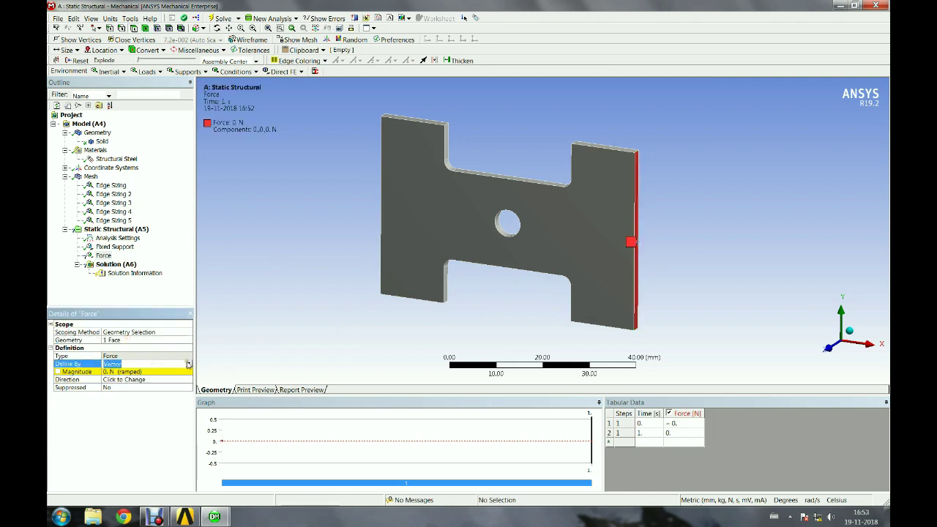
{"action": "left_click", "coordinate": [188, 363]}
{"action": "left_click", "coordinate": [159, 375]}
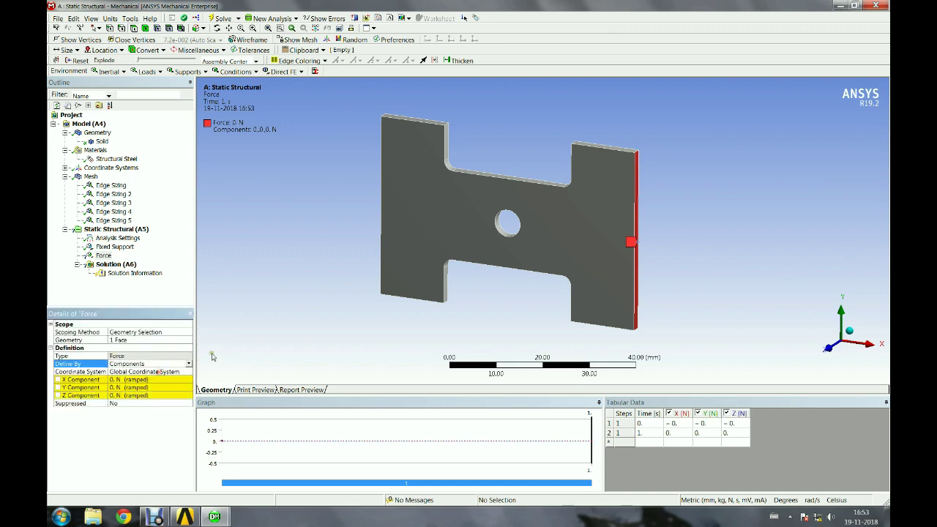
{"action": "left_click", "coordinate": [141, 380]}
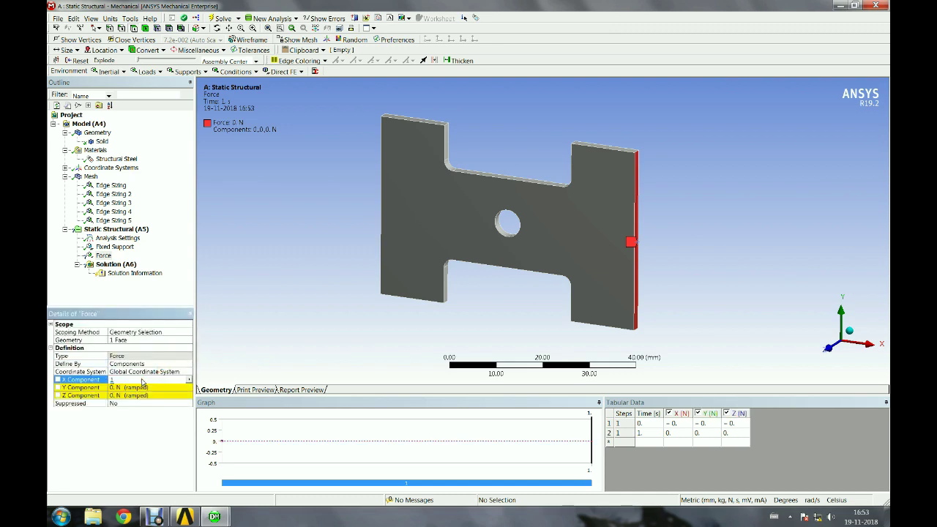
{"action": "type", "text": "1000"}
{"action": "key", "text": "Return"}
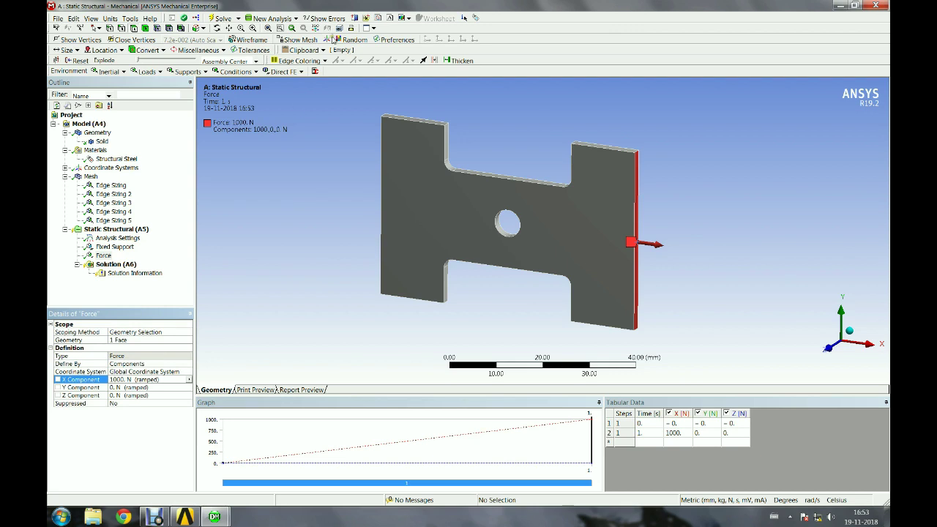
{"action": "middle_click_drag", "start_coordinate": [344, 222], "coordinate": [337, 196], "text": "ctrl"}
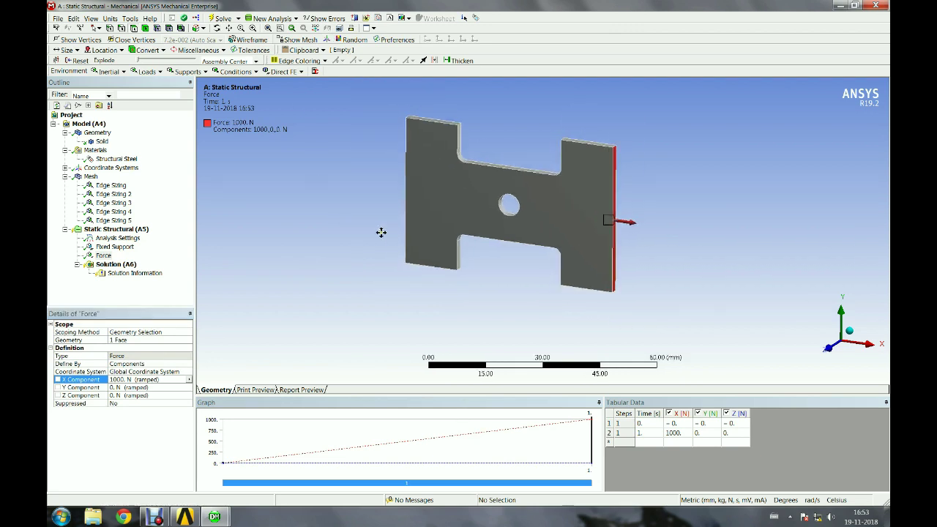
{"action": "scroll", "coordinate": [380, 232], "scroll_direction": "down", "scroll_amount": 2}
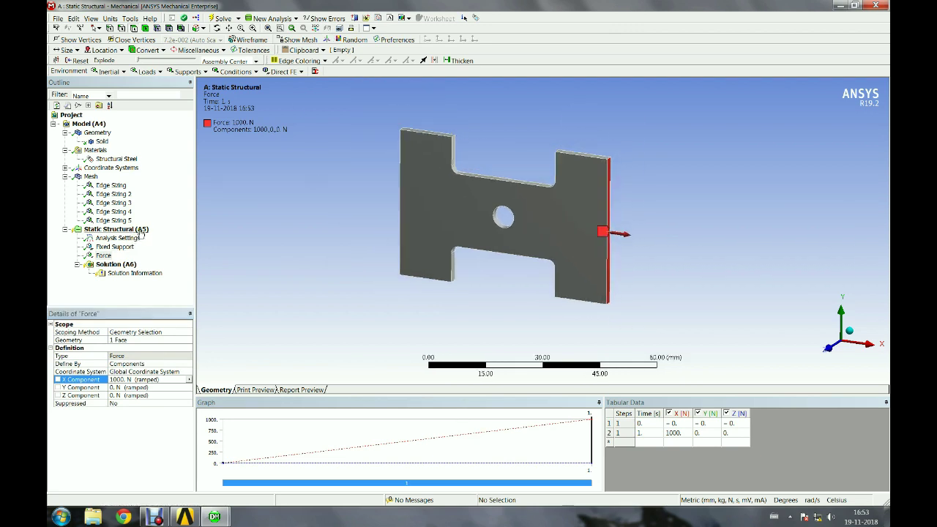
- Insert Total Deformation and Equivalent (von-Mises) Stress results under Solution
{"action": "left_click", "coordinate": [121, 267]}
{"action": "right_click", "coordinate": [122, 269]}
{"action": "mouse_move", "coordinate": [174, 272]}
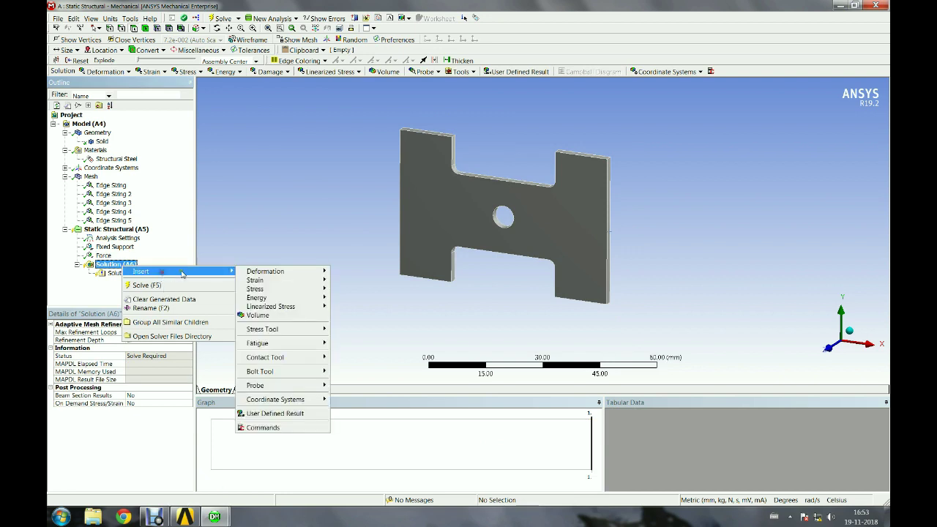
{"action": "mouse_move", "coordinate": [300, 275]}
{"action": "left_click", "coordinate": [348, 270]}
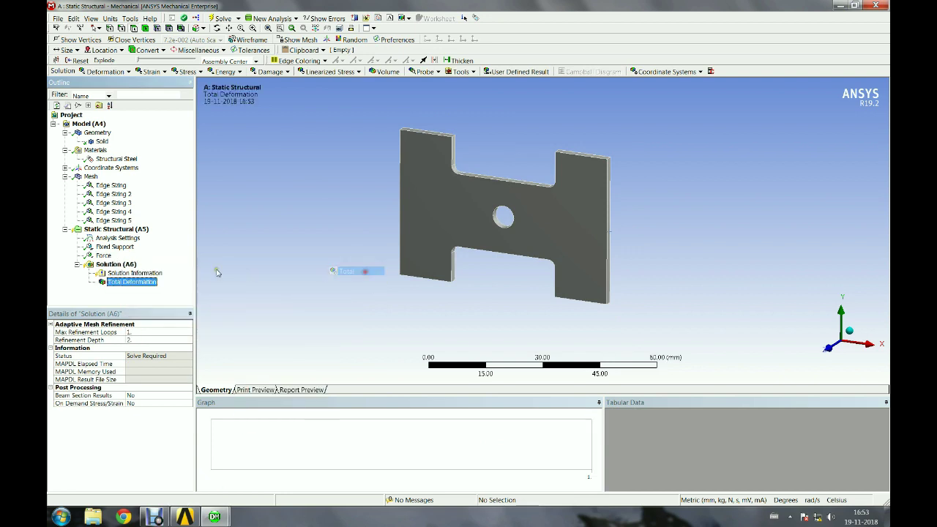
{"action": "left_click", "coordinate": [123, 265]}
{"action": "right_click", "coordinate": [123, 265]}
{"action": "mouse_move", "coordinate": [159, 268]}
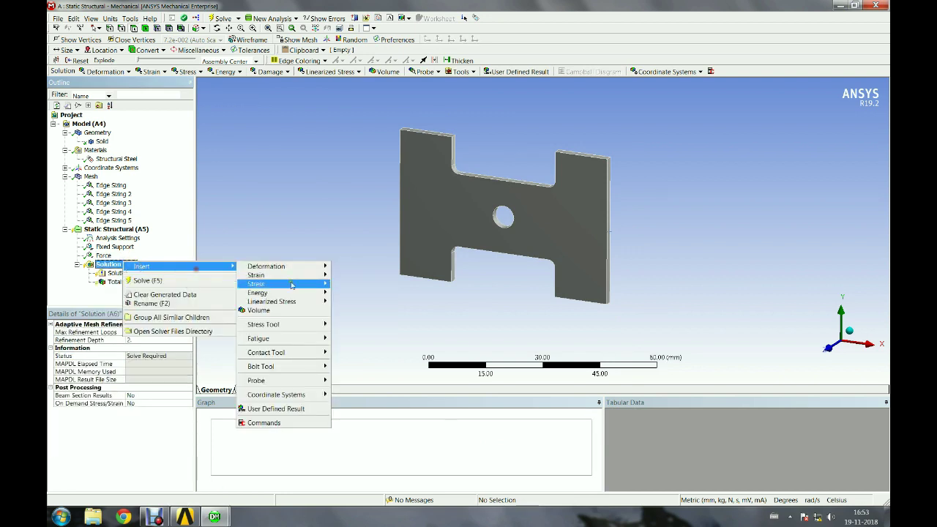
{"action": "mouse_move", "coordinate": [295, 284]}
{"action": "left_click", "coordinate": [372, 284]}
- Solve the Static Structural analysis
{"action": "left_click", "coordinate": [110, 264]}
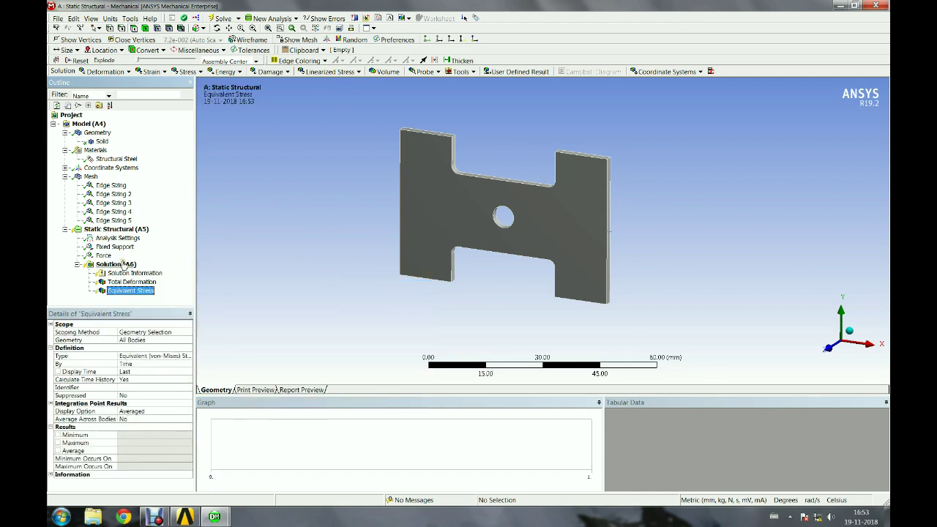
{"action": "right_click", "coordinate": [113, 265]}
{"action": "left_click", "coordinate": [165, 282]}
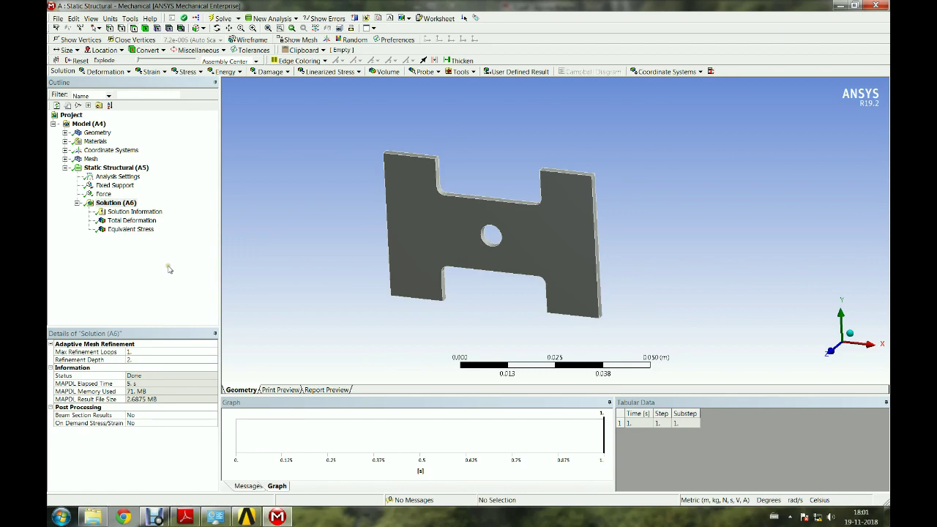
- Show total deformation in millimetre units and inspect the von-Mises stress contour from several angles
{"action": "left_click", "coordinate": [137, 219]}
{"action": "middle_click_drag", "start_coordinate": [494, 322], "coordinate": [506, 305]}
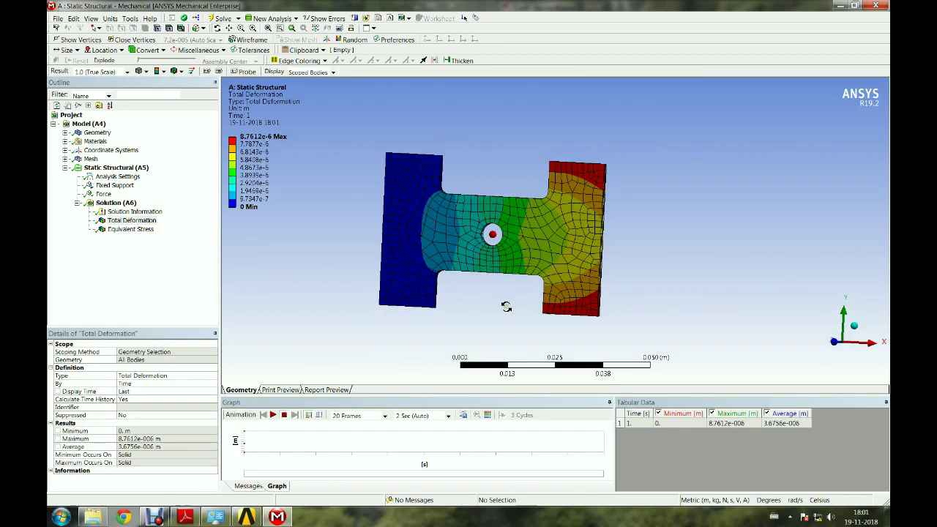
{"action": "left_click", "coordinate": [116, 18]}
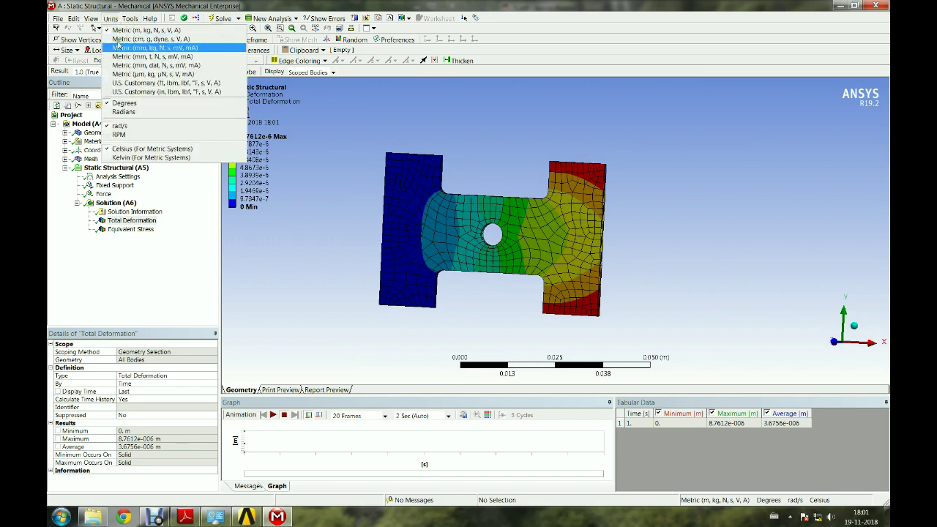
{"action": "left_click", "coordinate": [119, 50]}
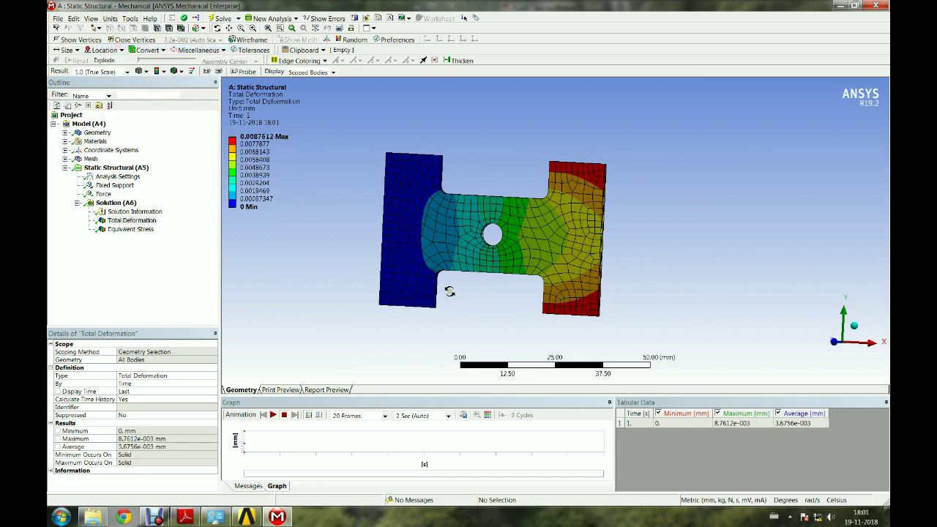
{"action": "middle_click_drag", "start_coordinate": [477, 287], "coordinate": [477, 297]}
{"action": "left_click", "coordinate": [126, 229]}
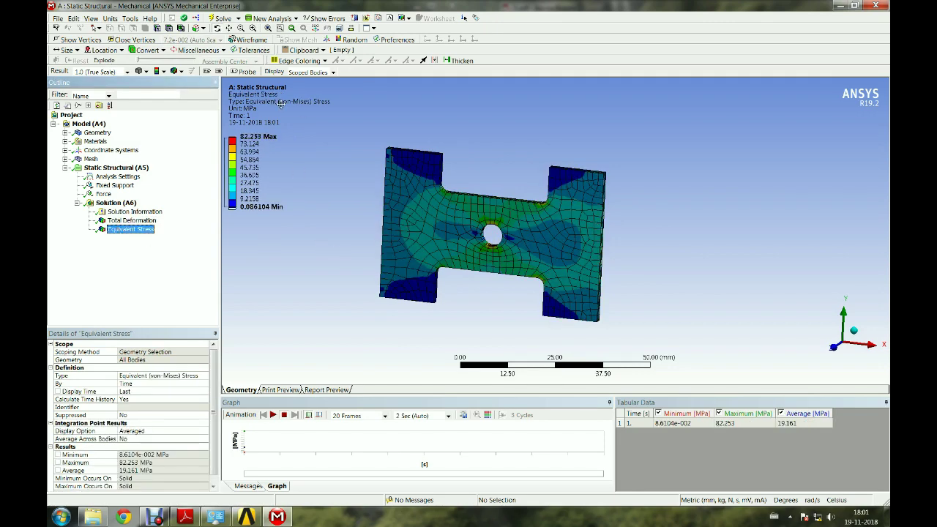
{"action": "middle_click_drag", "start_coordinate": [304, 134], "coordinate": [324, 153]}
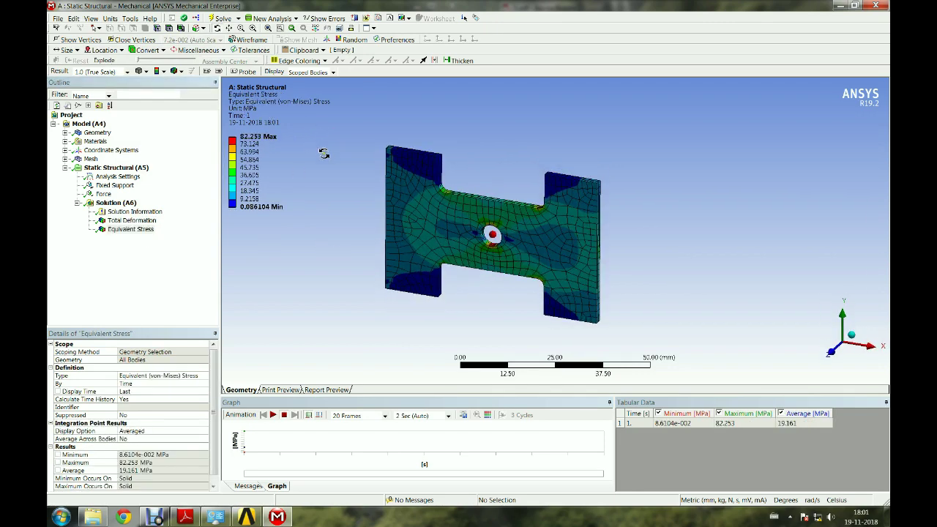
{"action": "mouse_move", "coordinate": [541, 181]}
{"action": "middle_mouse_down"}
{"action": "mouse_move", "coordinate": [548, 171]}
{"action": "mouse_move", "coordinate": [524, 174]}
{"action": "middle_mouse_up"}
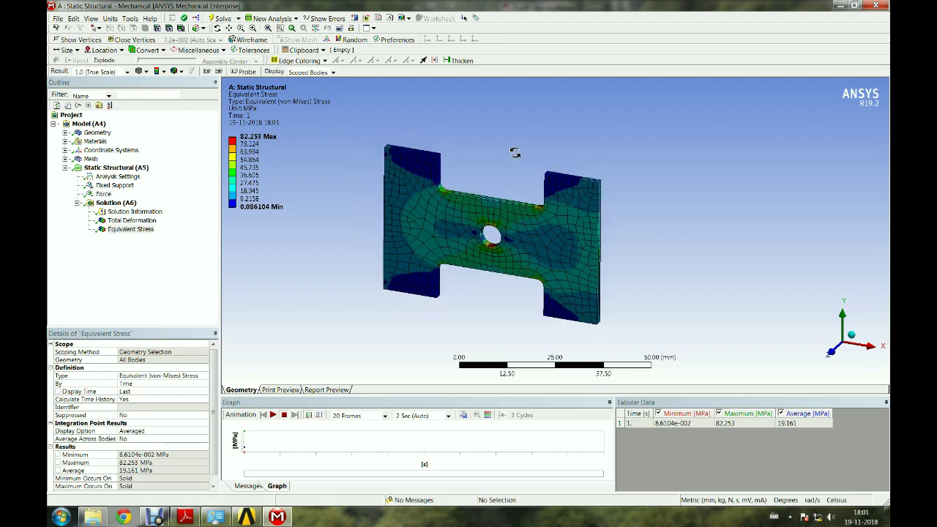
- Read the maxima of 0.0087612 mm deformation and 82.253 MPa stress, then return to Workbench
{"action": "left_click", "coordinate": [126, 221]}
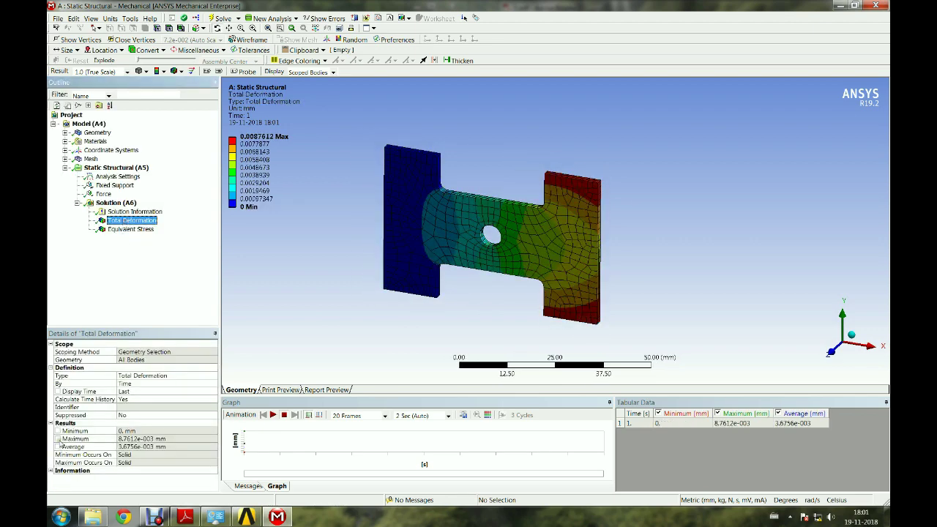
{"action": "left_click", "coordinate": [73, 438]}
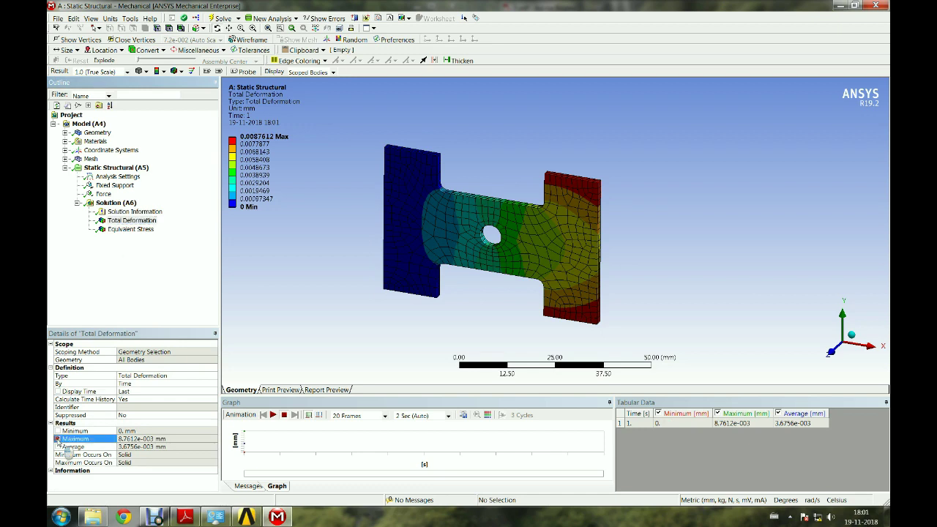
{"action": "left_click", "coordinate": [125, 229]}
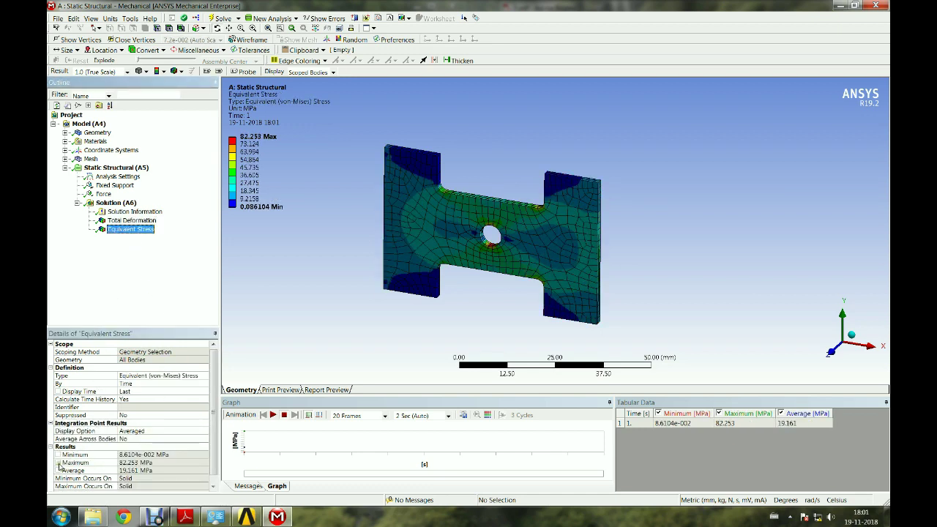
{"action": "left_click", "coordinate": [60, 463]}
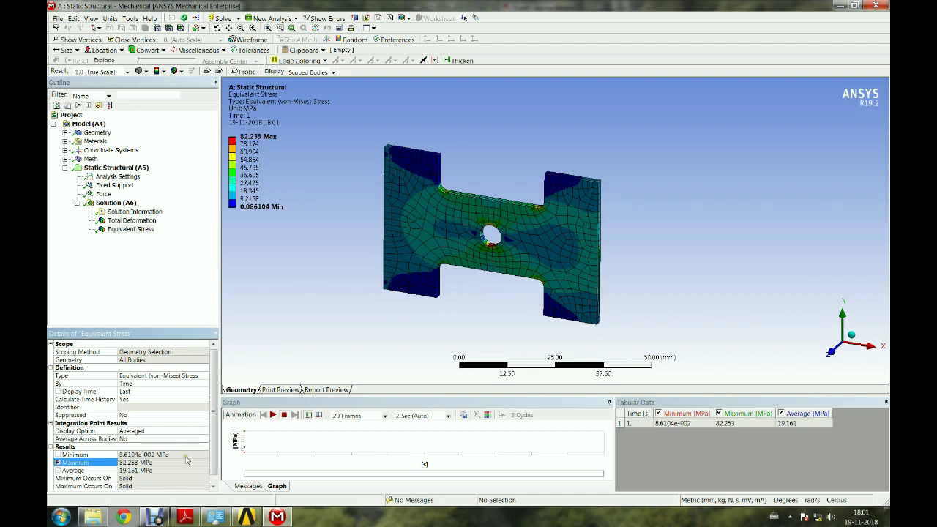
{"action": "left_click", "coordinate": [246, 517]}
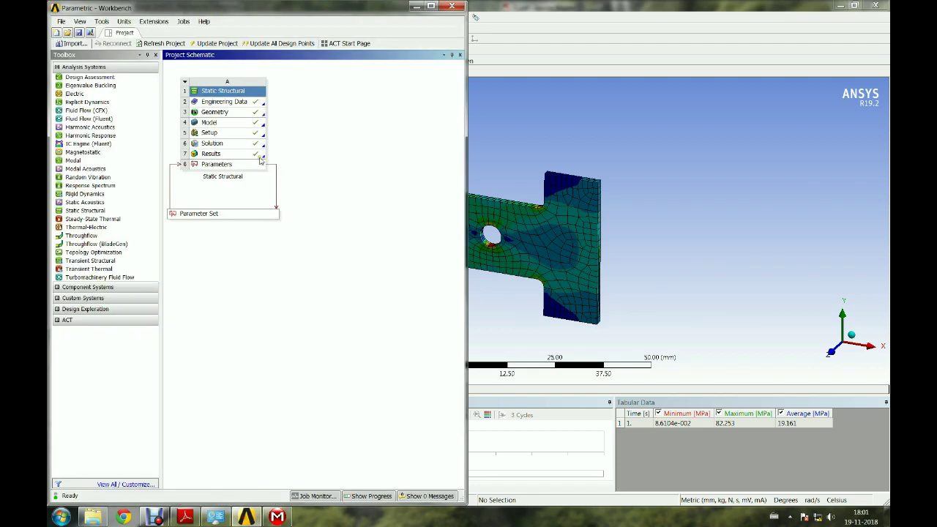
- Open the Parameter Set in a widened window, save the project, and select a new HoleRadius cell
{"action": "double_click", "coordinate": [223, 214]}
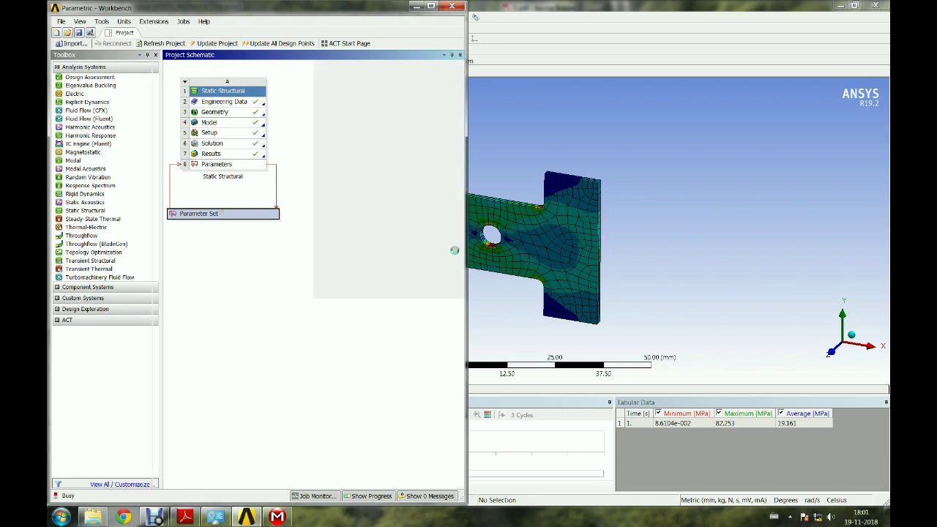
{"action": "left_click_drag", "start_coordinate": [465, 248], "coordinate": [869, 238]}
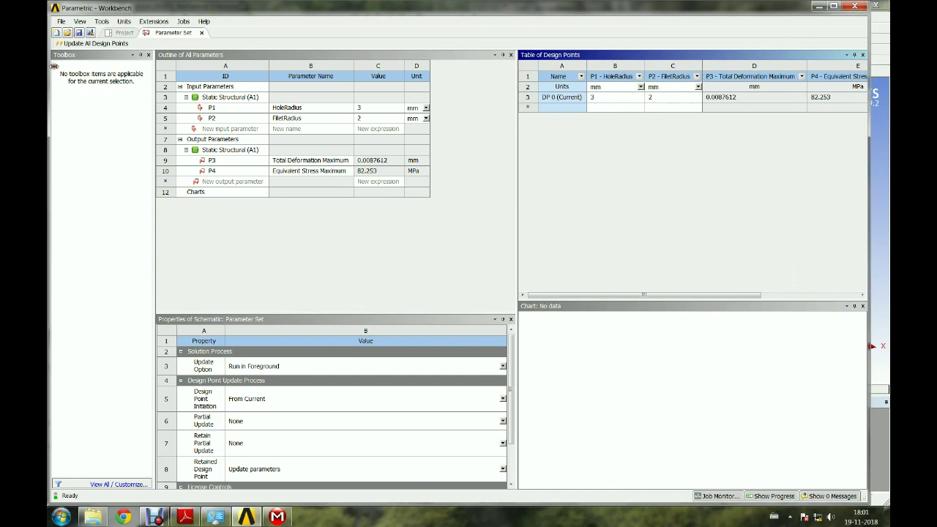
{"action": "left_click", "coordinate": [78, 33]}
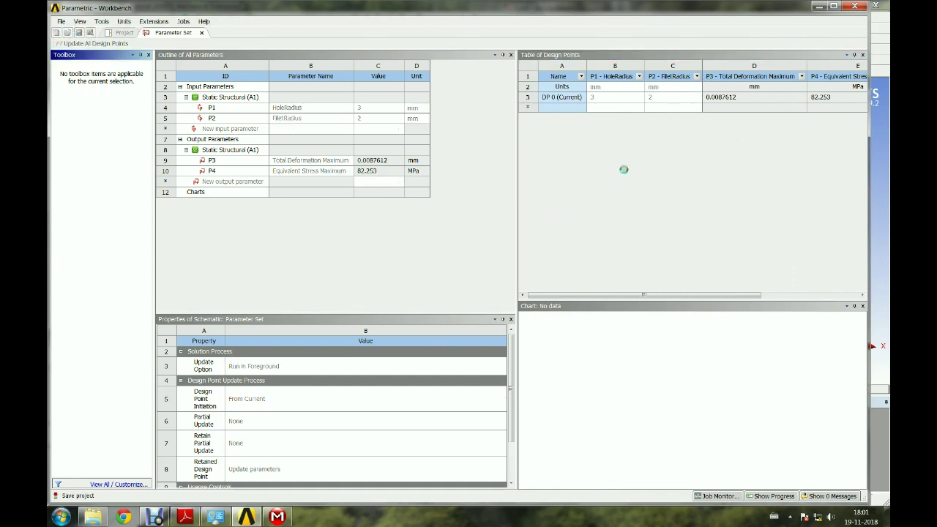
{"action": "left_click", "coordinate": [610, 108]}
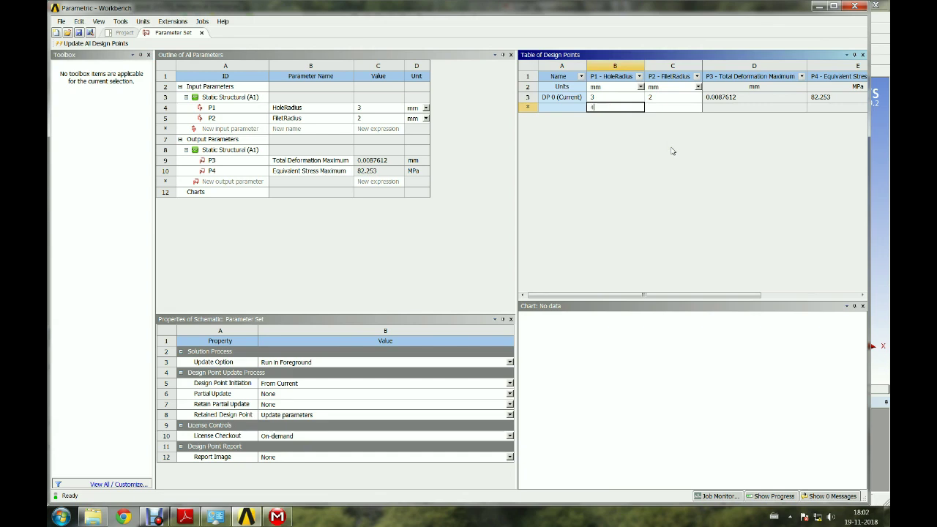
- Add design points DP 1–DP 3 with HoleRadius 4, 5 and 6 mm
{"action": "key", "text": "Return"}
{"action": "left_click", "coordinate": [598, 123]}
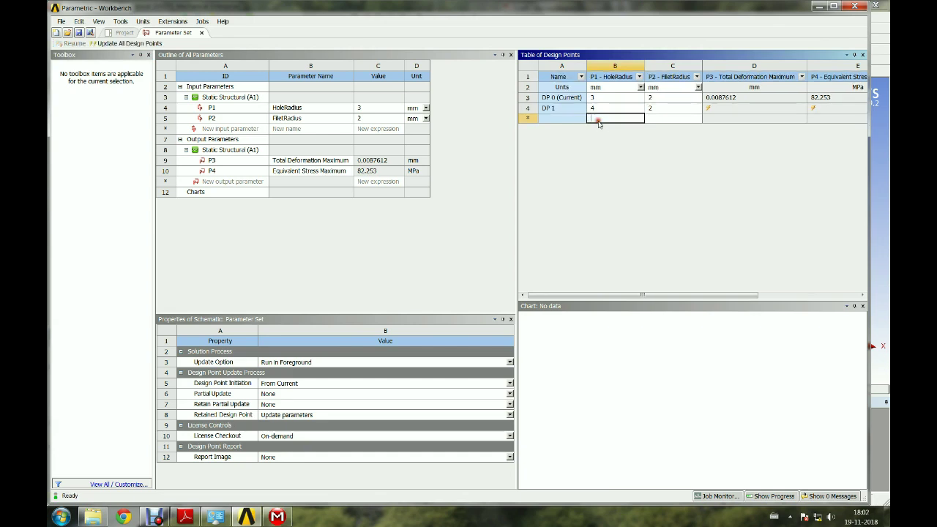
{"action": "type", "text": "5"}
{"action": "key", "text": "Return"}
{"action": "left_click", "coordinate": [614, 130]}
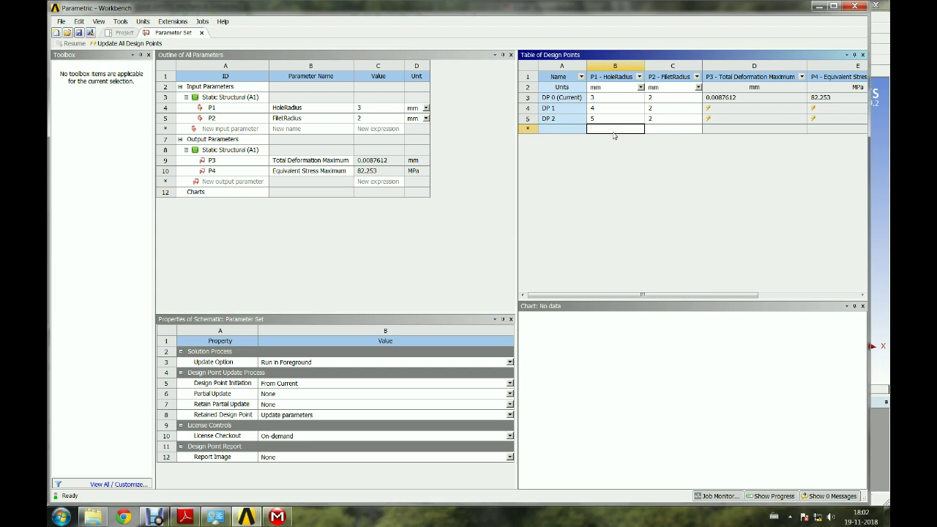
{"action": "type", "text": "6"}
{"action": "key", "text": "Return"}
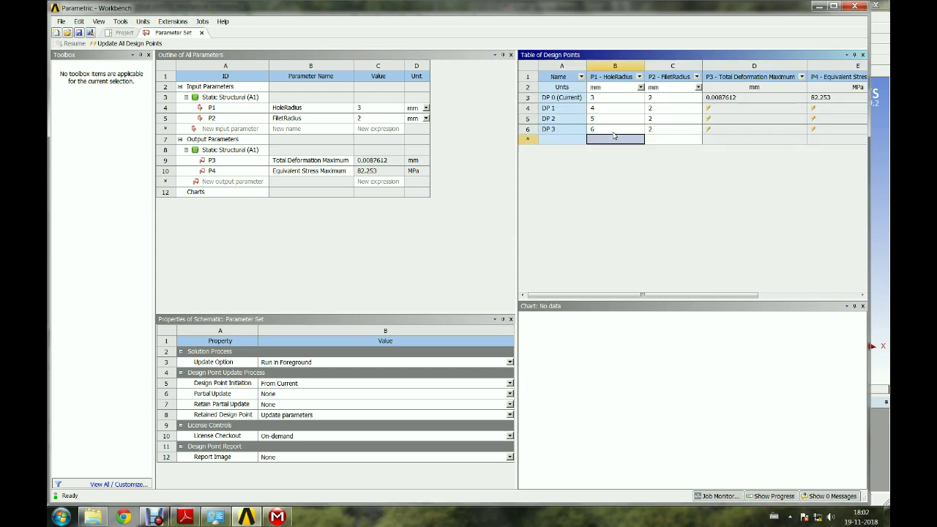
- Add design points DP 4 and DP 5 with FilletRadius 1 and 3 mm
{"action": "left_click", "coordinate": [663, 142]}
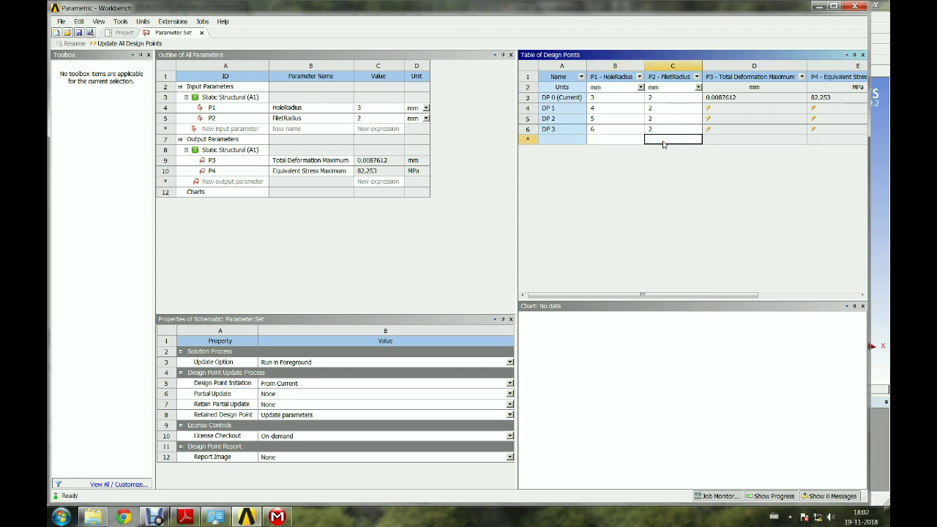
{"action": "type", "text": "1"}
{"action": "key", "text": "Return"}
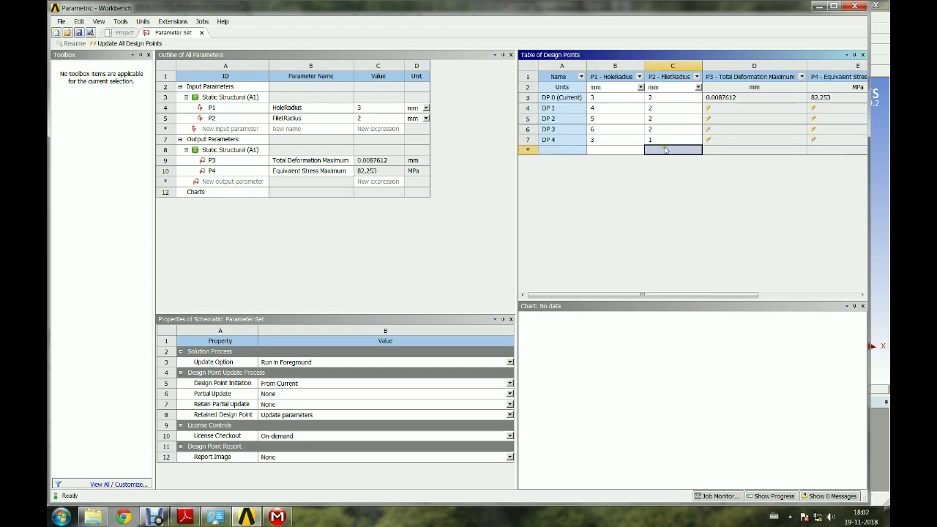
{"action": "type", "text": "3"}
{"action": "key", "text": "Return"}
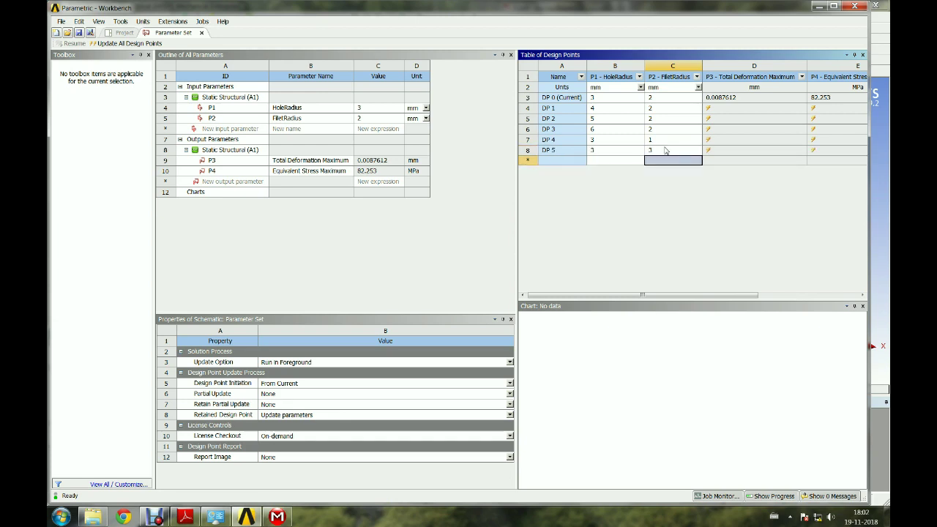
{"action": "left_click", "coordinate": [614, 149]}
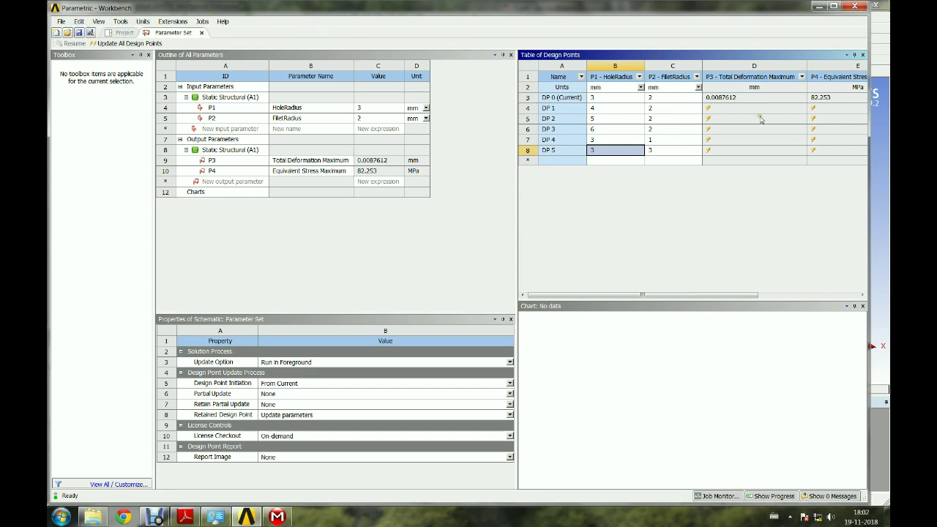
- Maximize the Parameter Set window and resize the design point table columns
{"action": "right_click", "coordinate": [718, 61]}
{"action": "key", "text": "Escape"}
{"action": "double_click", "coordinate": [361, 15]}
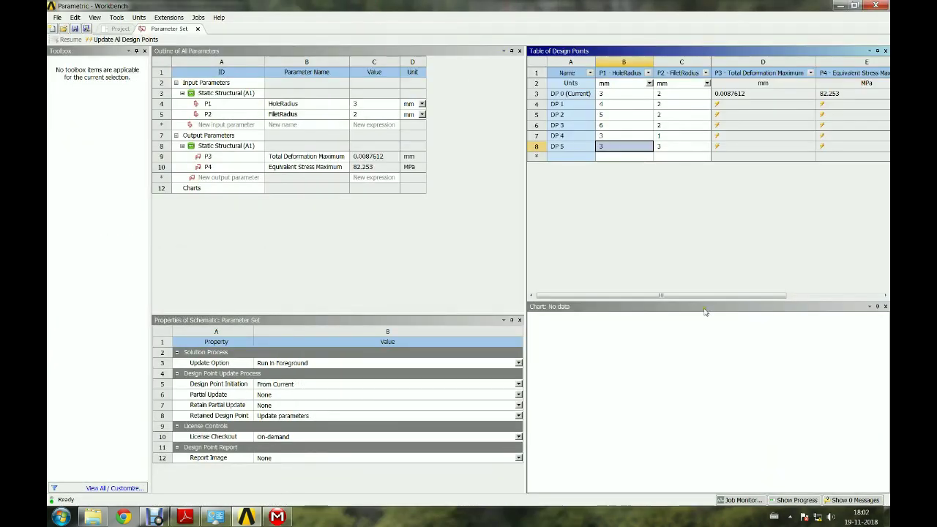
{"action": "left_click_drag", "start_coordinate": [693, 292], "coordinate": [832, 299]}
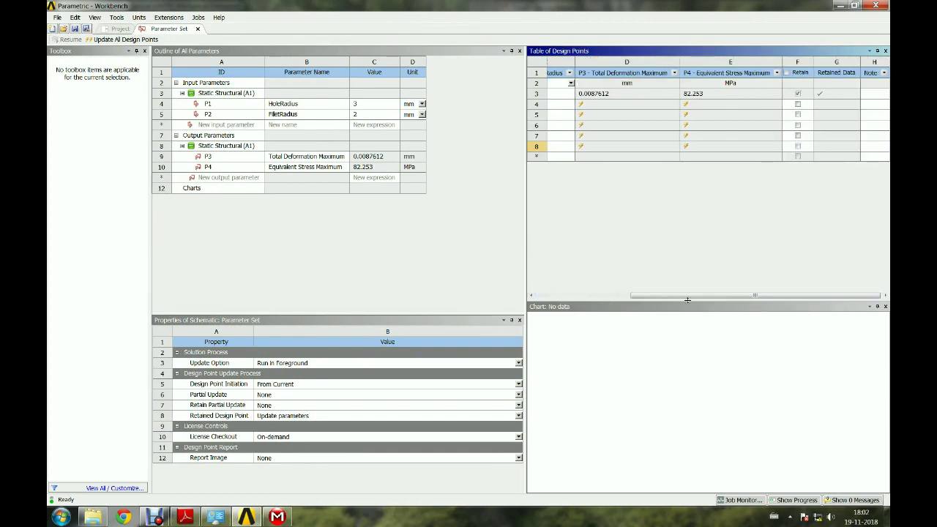
{"action": "left_click_drag", "start_coordinate": [679, 56], "coordinate": [733, 74]}
{"action": "left_click_drag", "start_coordinate": [836, 61], "coordinate": [784, 63]}
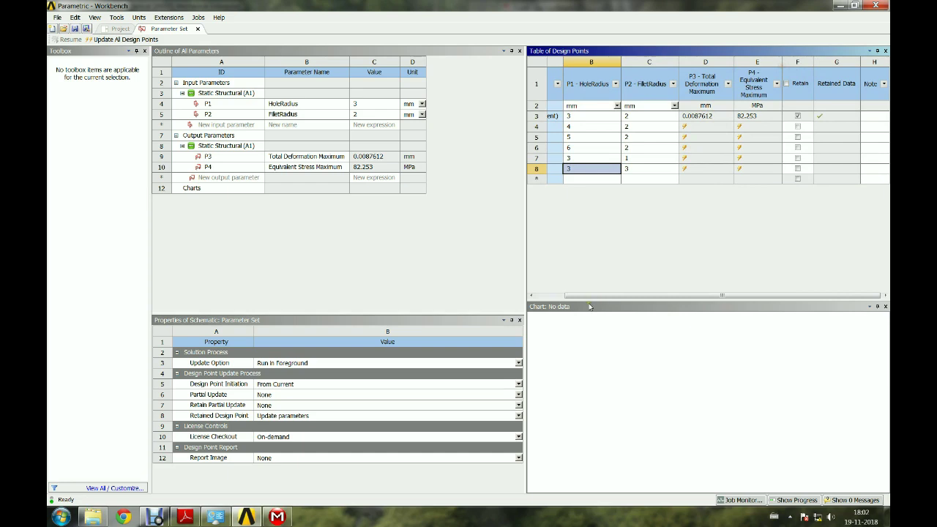
{"action": "left_click_drag", "start_coordinate": [595, 295], "coordinate": [567, 295]}
- Select design points DP 1–DP 5 and run Update Selected Design Points, confirming with Yes
{"action": "left_click", "coordinate": [571, 129]}
{"action": "right_click", "coordinate": [571, 132]}
{"action": "left_click", "coordinate": [560, 147]}
{"action": "right_click", "coordinate": [558, 146]}
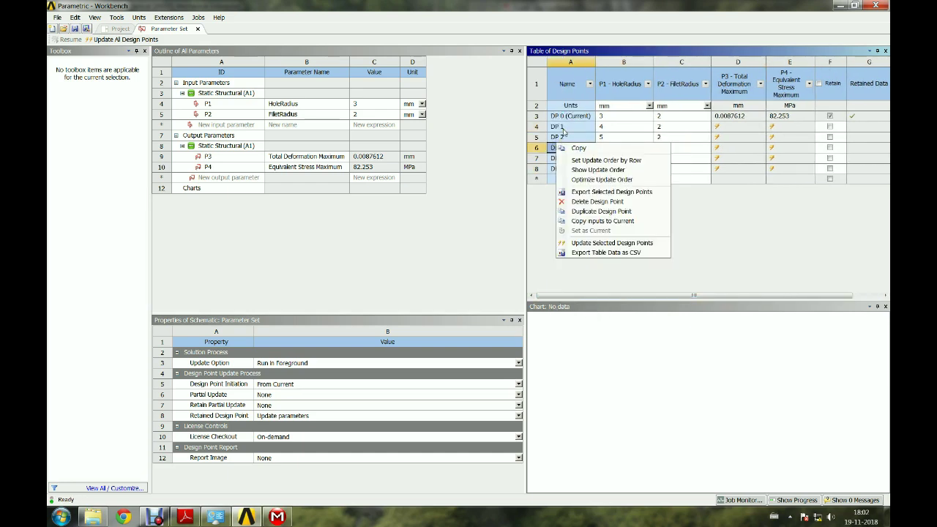
{"action": "left_click", "coordinate": [562, 129]}
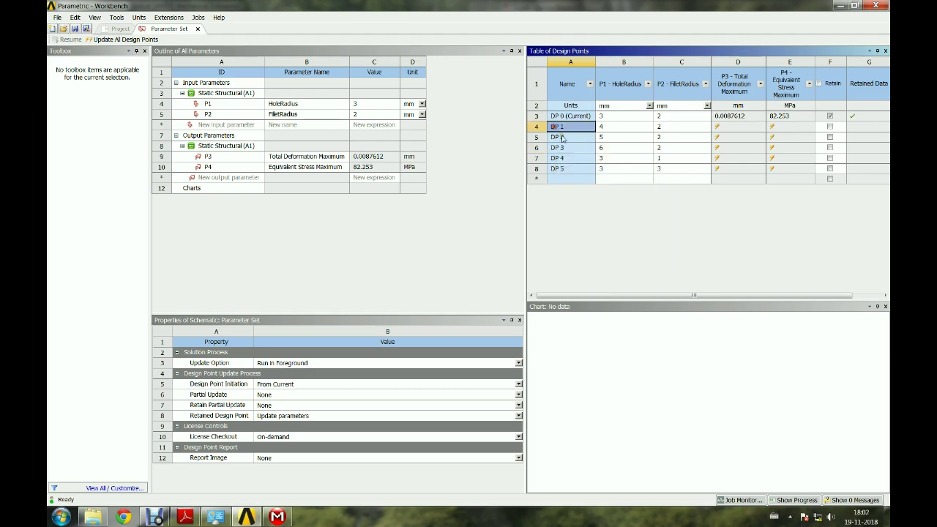
{"action": "left_click", "coordinate": [562, 170], "text": "shift"}
{"action": "right_click", "coordinate": [565, 173]}
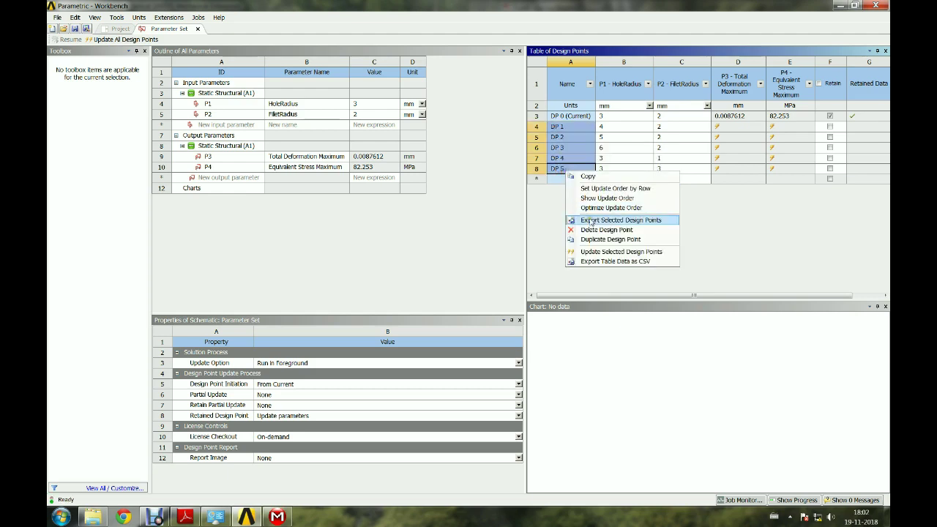
{"action": "left_click", "coordinate": [612, 251]}
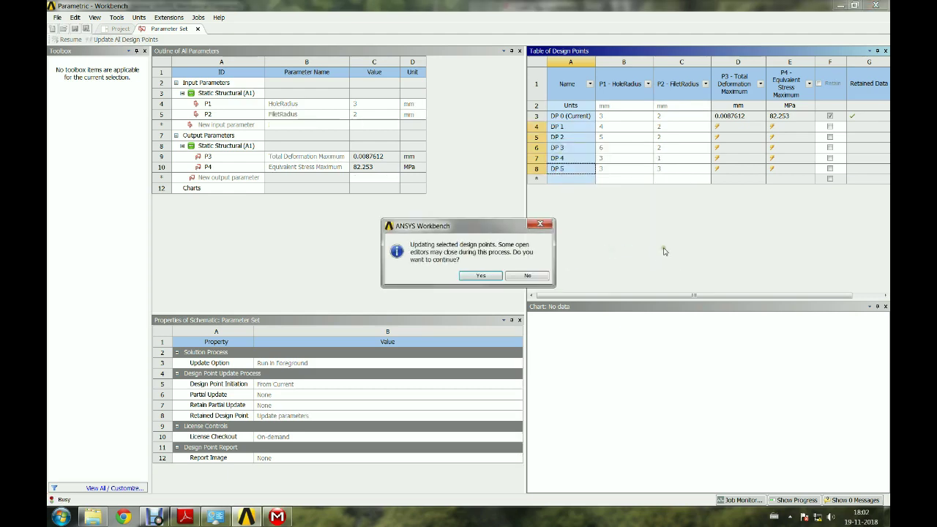
{"action": "left_click", "coordinate": [475, 275]}
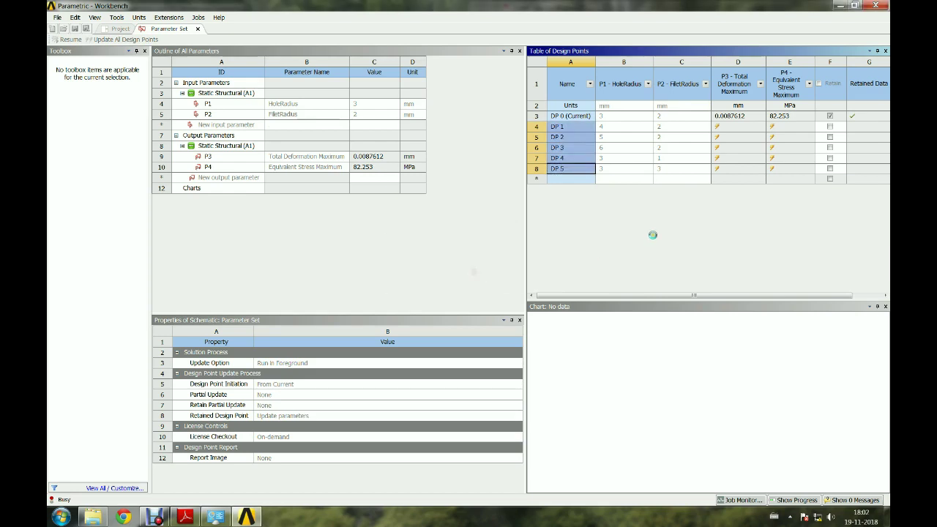